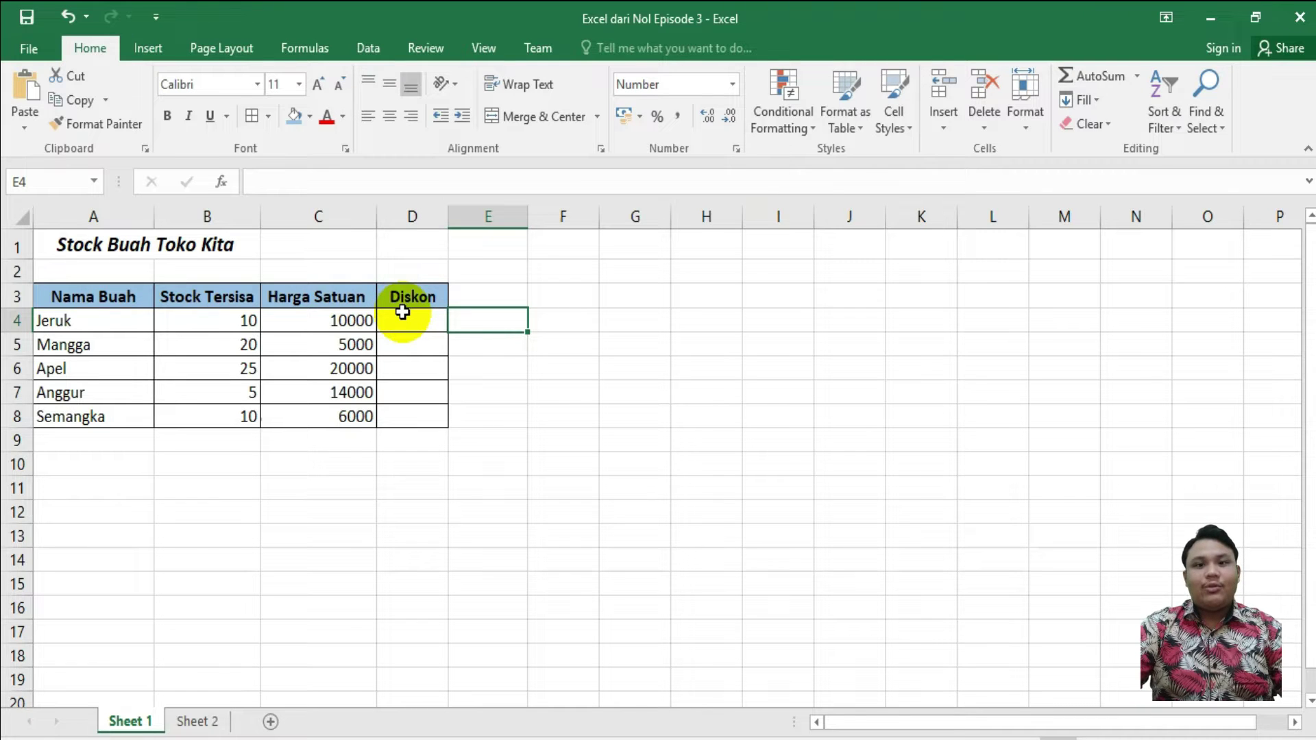
# - Select cells around the Diskon header D3 and empty cells below the table
pyautogui.click(471, 296)
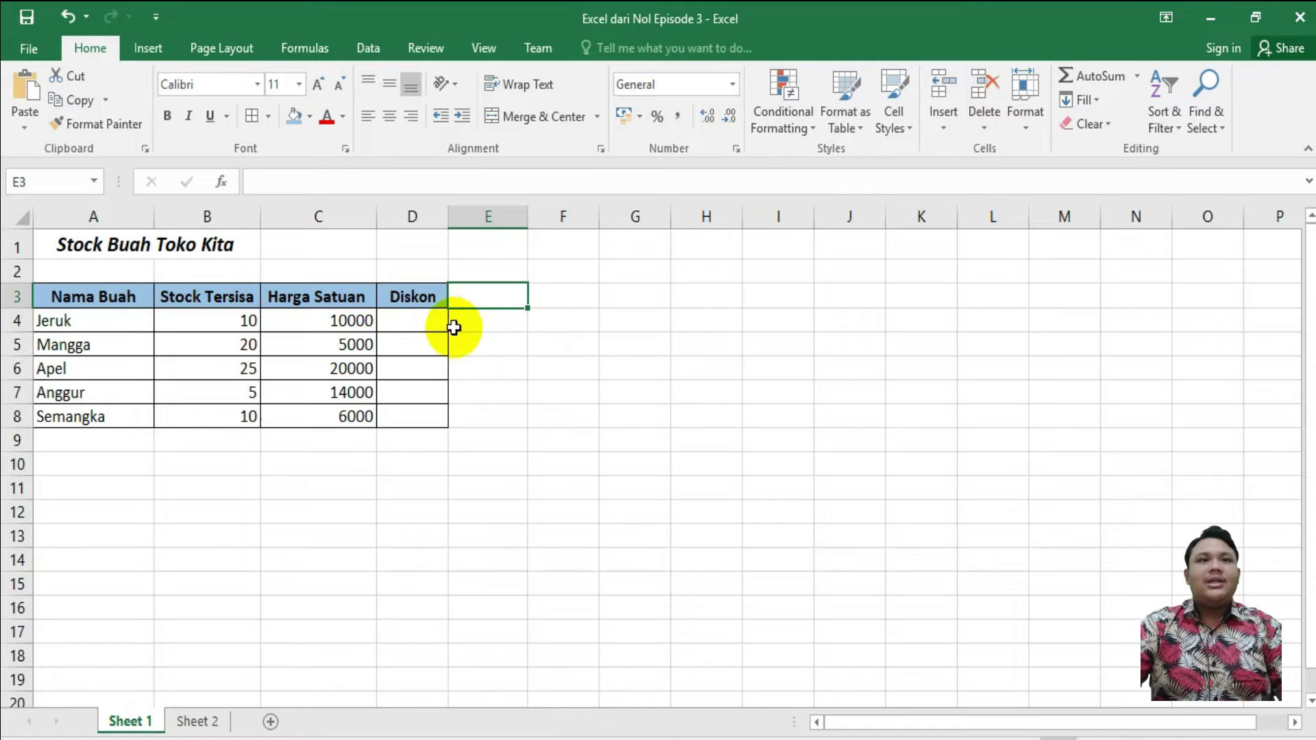
pyautogui.click(426, 300)
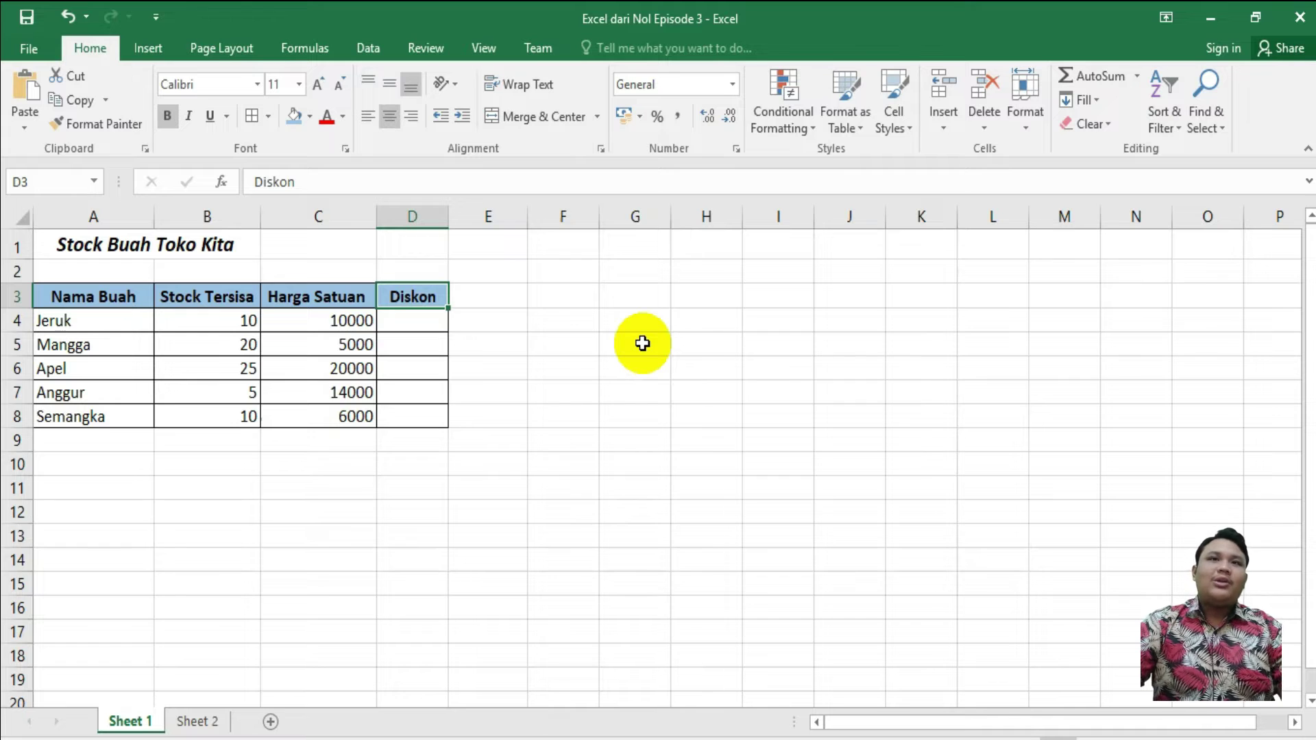
pyautogui.click(488, 513)
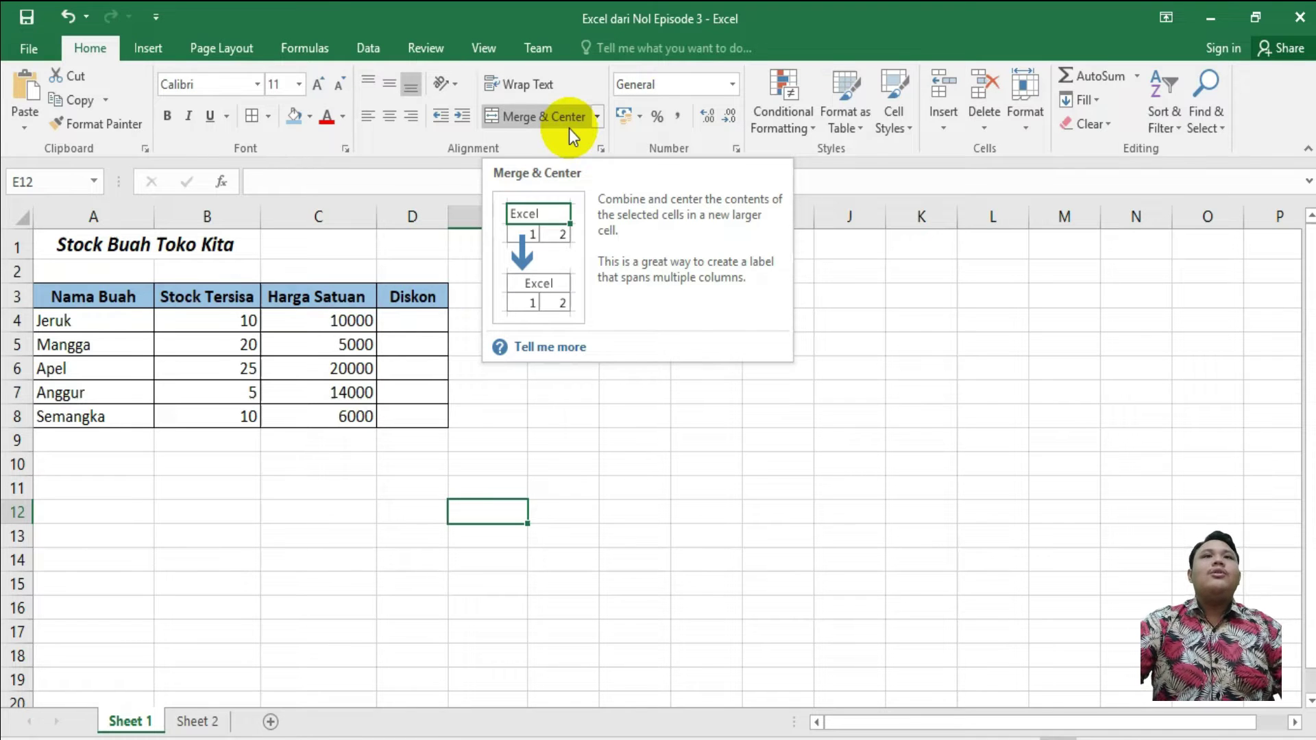
pyautogui.click(493, 437)
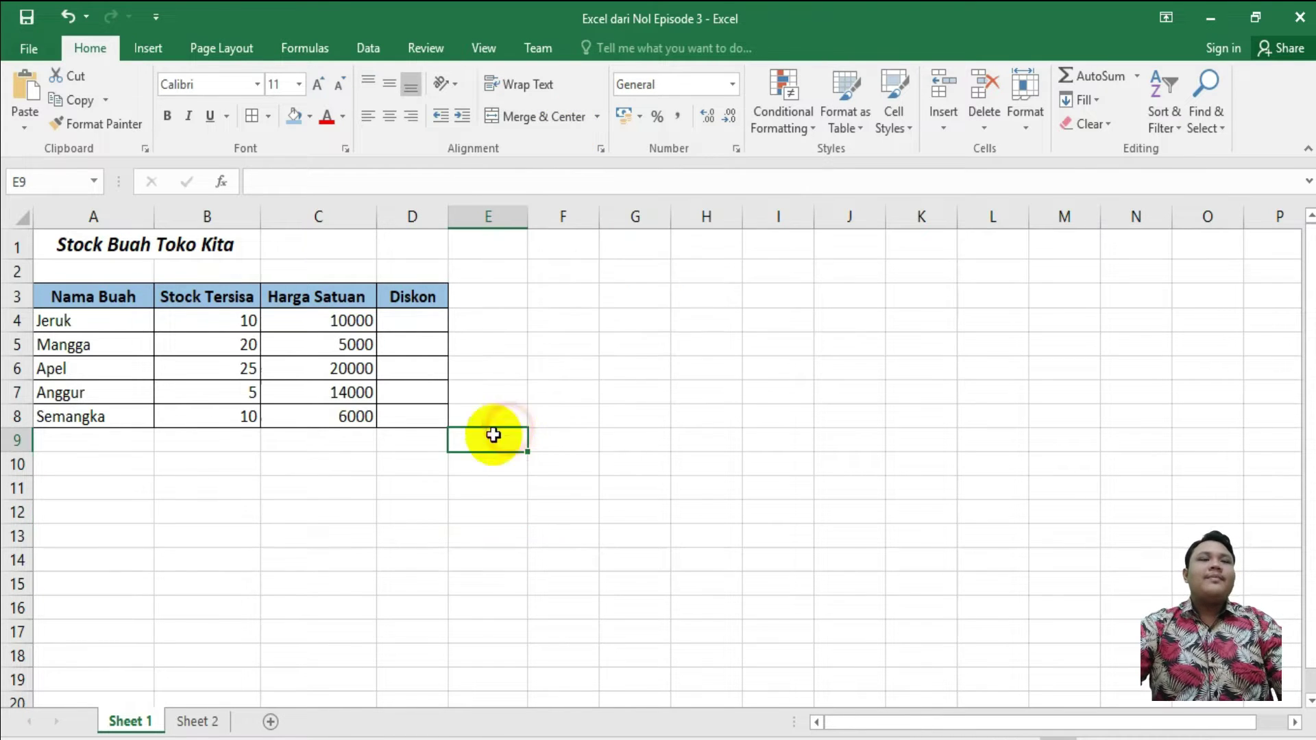
pyautogui.click(231, 491)
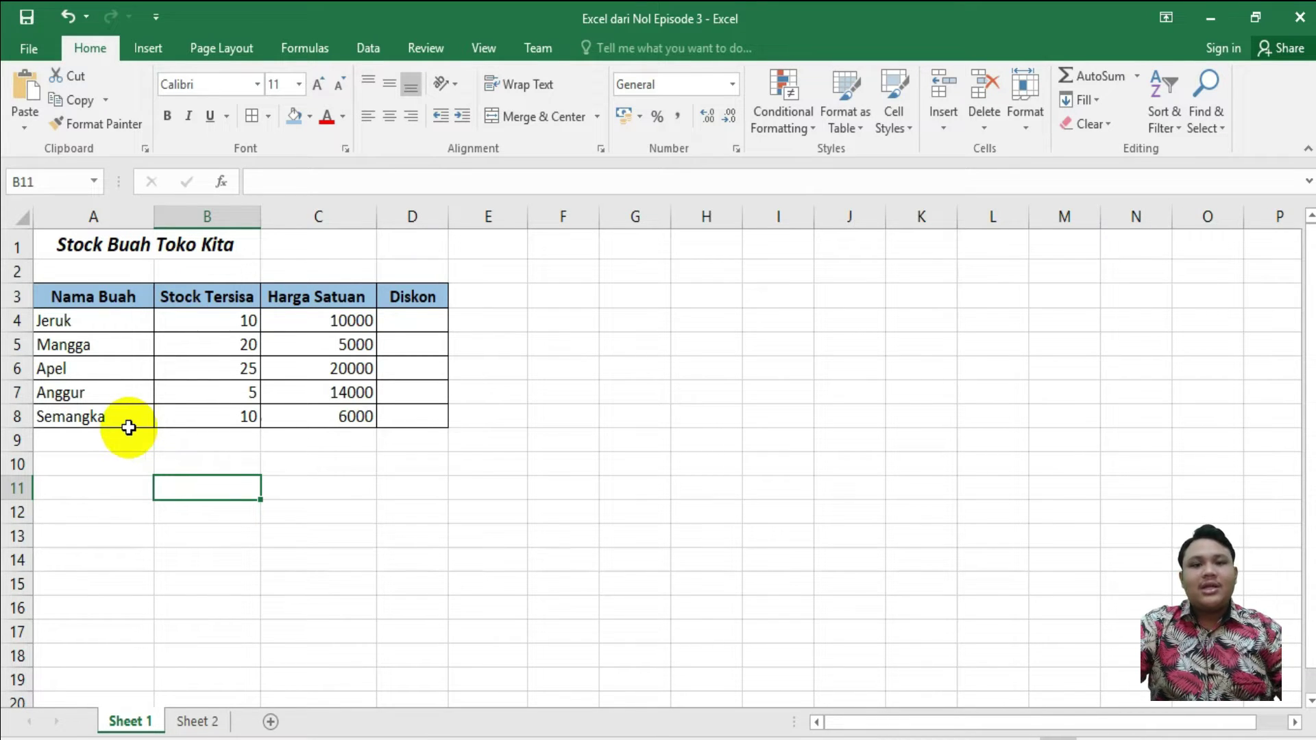
# - Enter the label TOTAL BUAH BUAHAN in cell A9
pyautogui.click(165, 448)
pyautogui.click(123, 446)
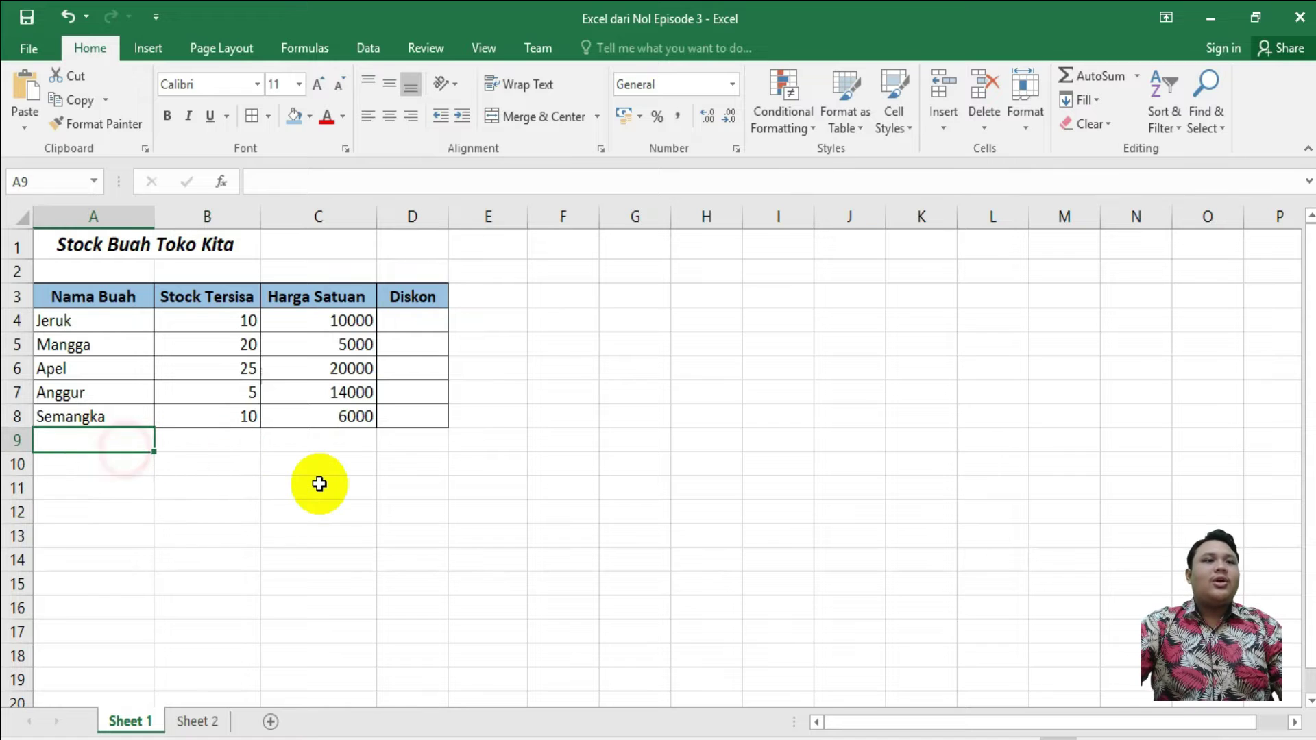
pyautogui.write('to')
pyautogui.press('BackSpace')
pyautogui.press('BackSpace')
pyautogui.write('TOA')
pyautogui.press('BackSpace')
pyautogui.write('TAL ')
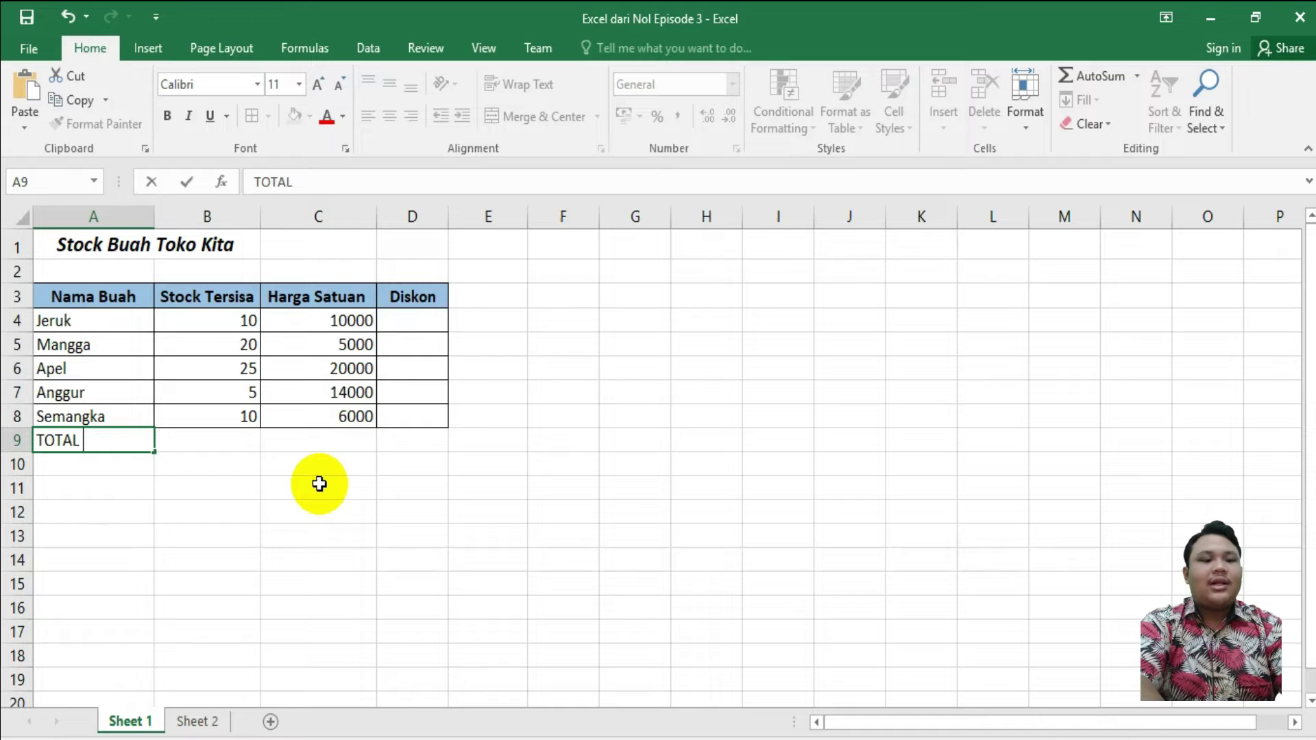
pyautogui.write('BUAH BUAHANN')
pyautogui.press('BackSpace')
pyautogui.press('BackSpace')
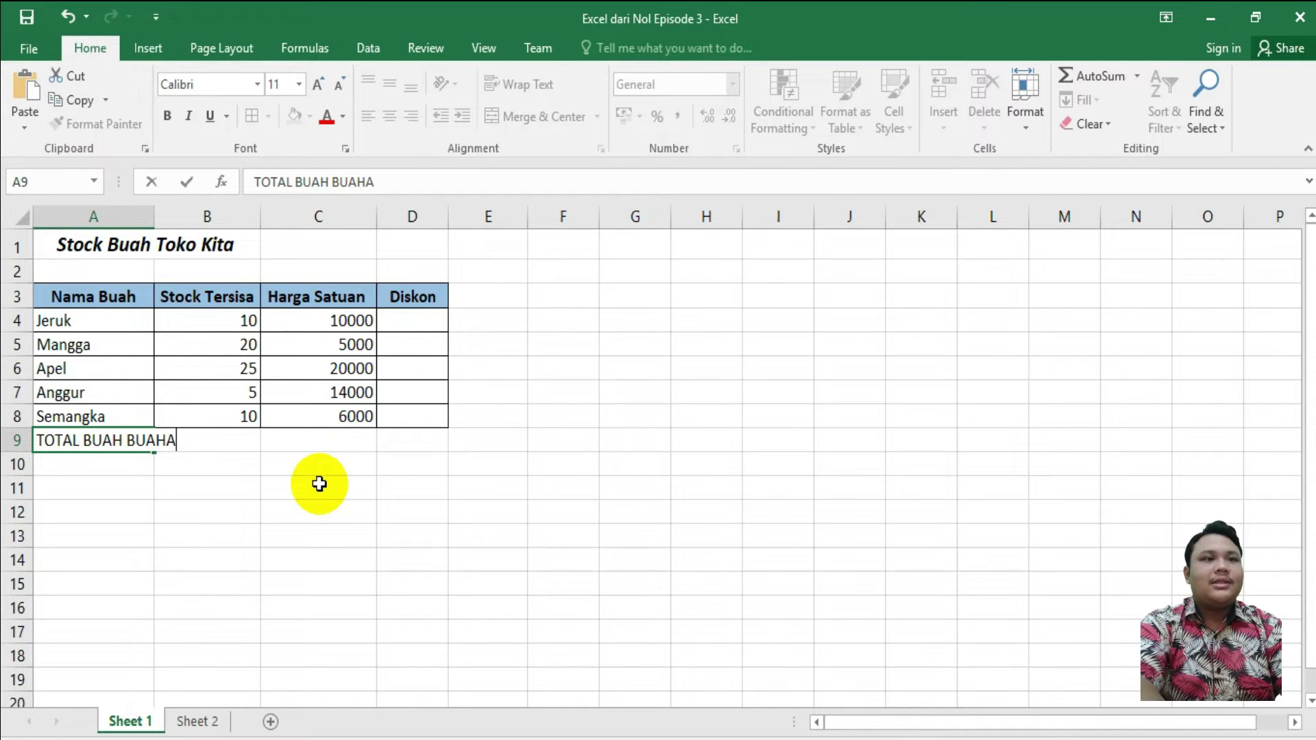
pyautogui.write('N')
pyautogui.click(319, 484)
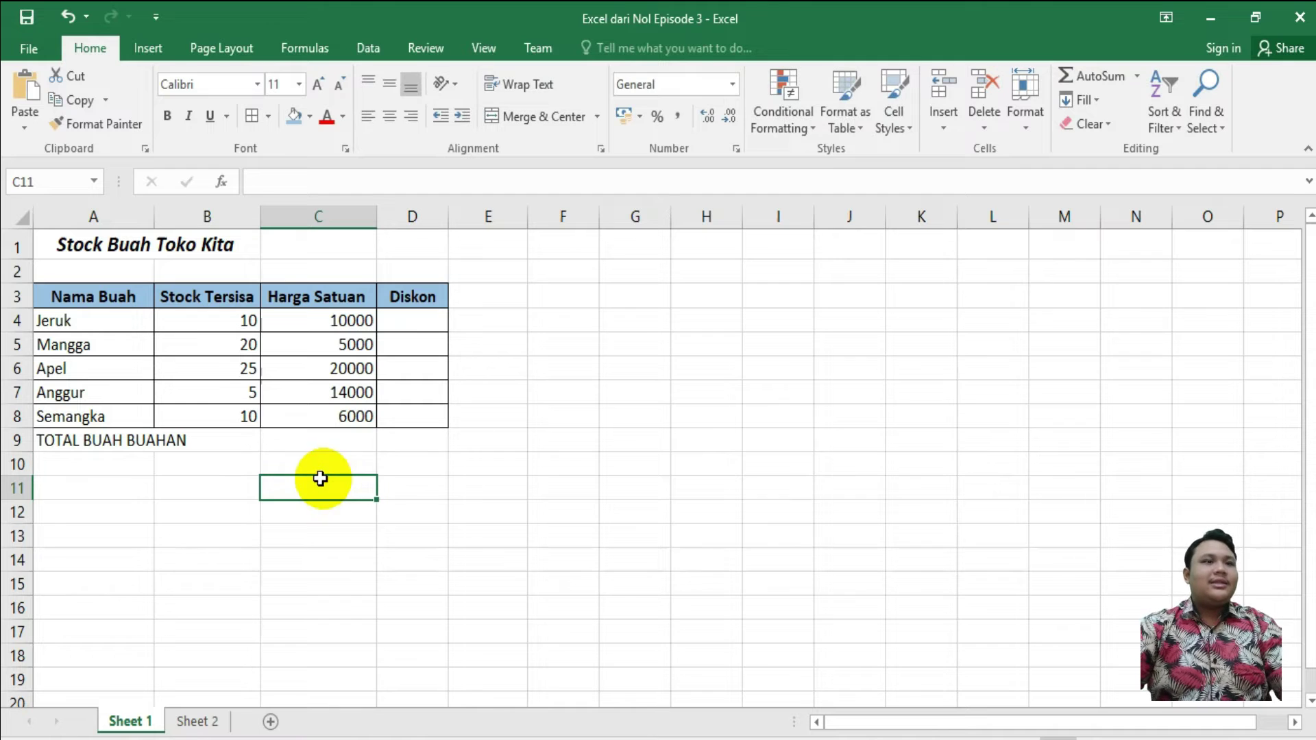
# - Type SEMUA into B9, then delete it so B9 is empty again
pyautogui.click(144, 436)
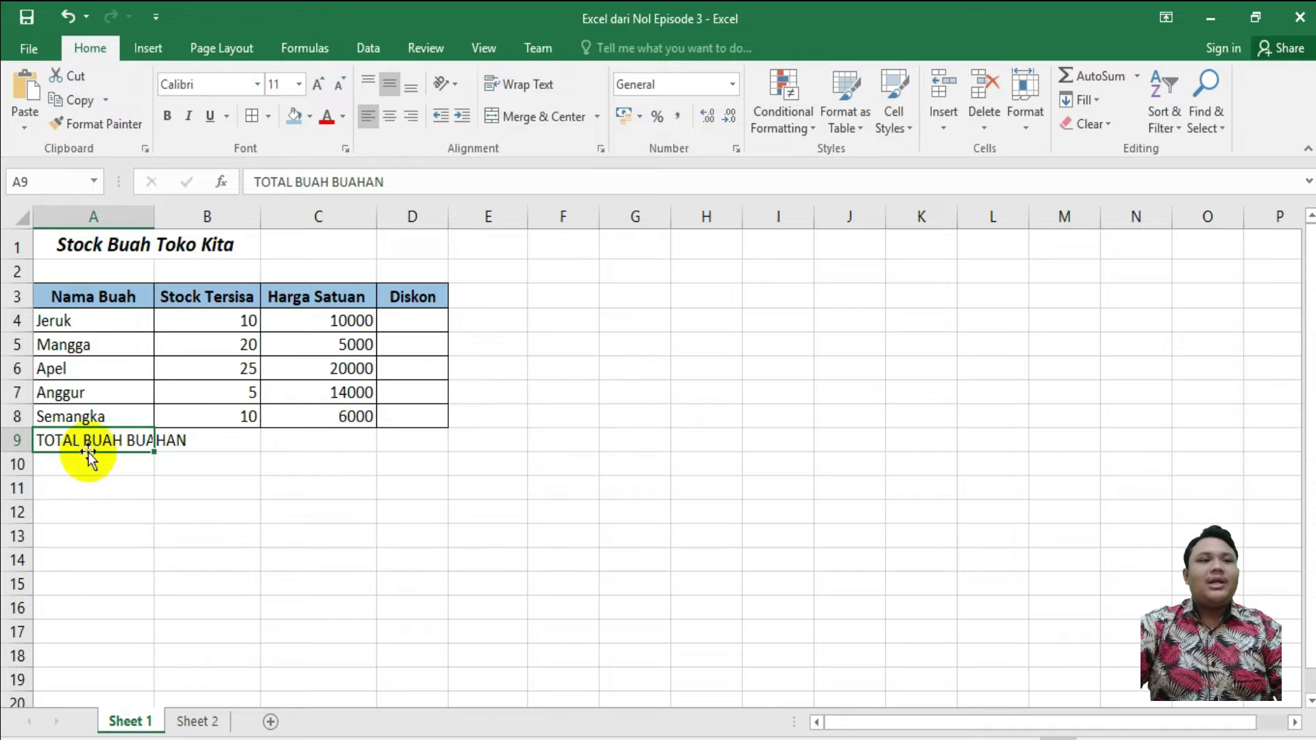
pyautogui.click(201, 441)
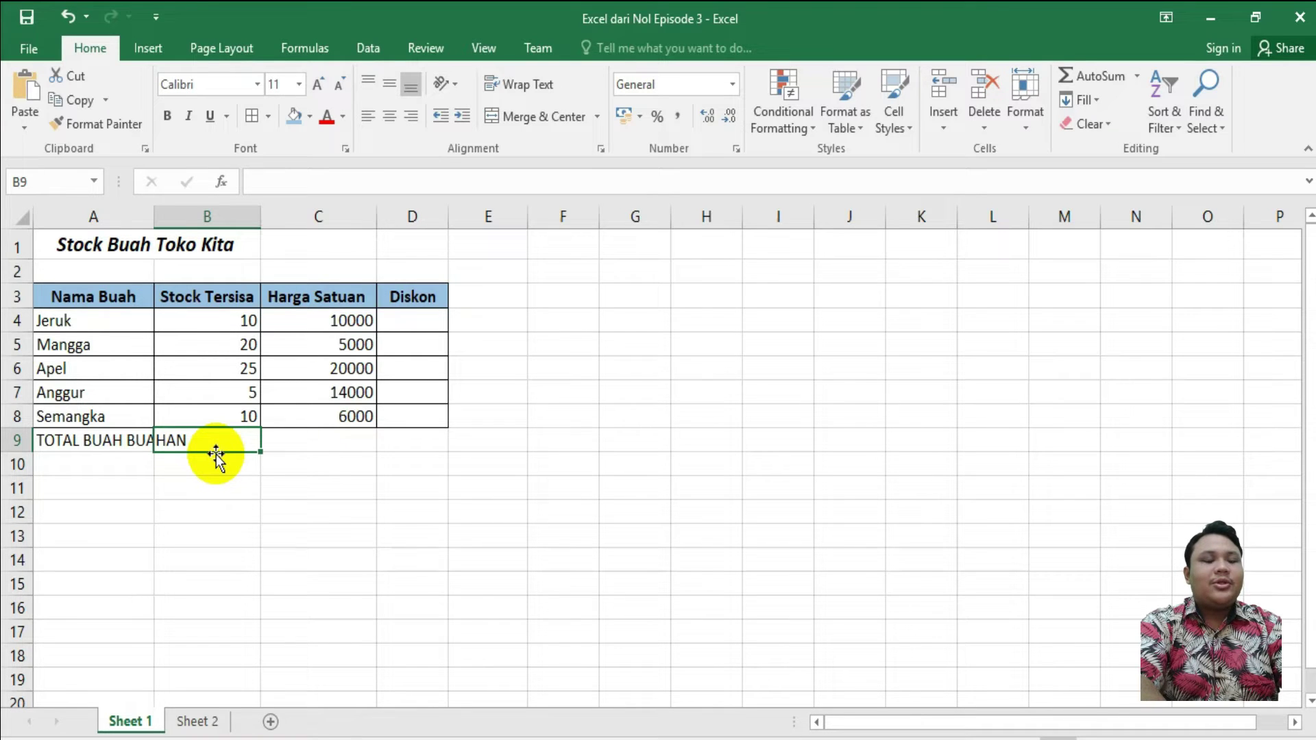
pyautogui.write('SEMUA')
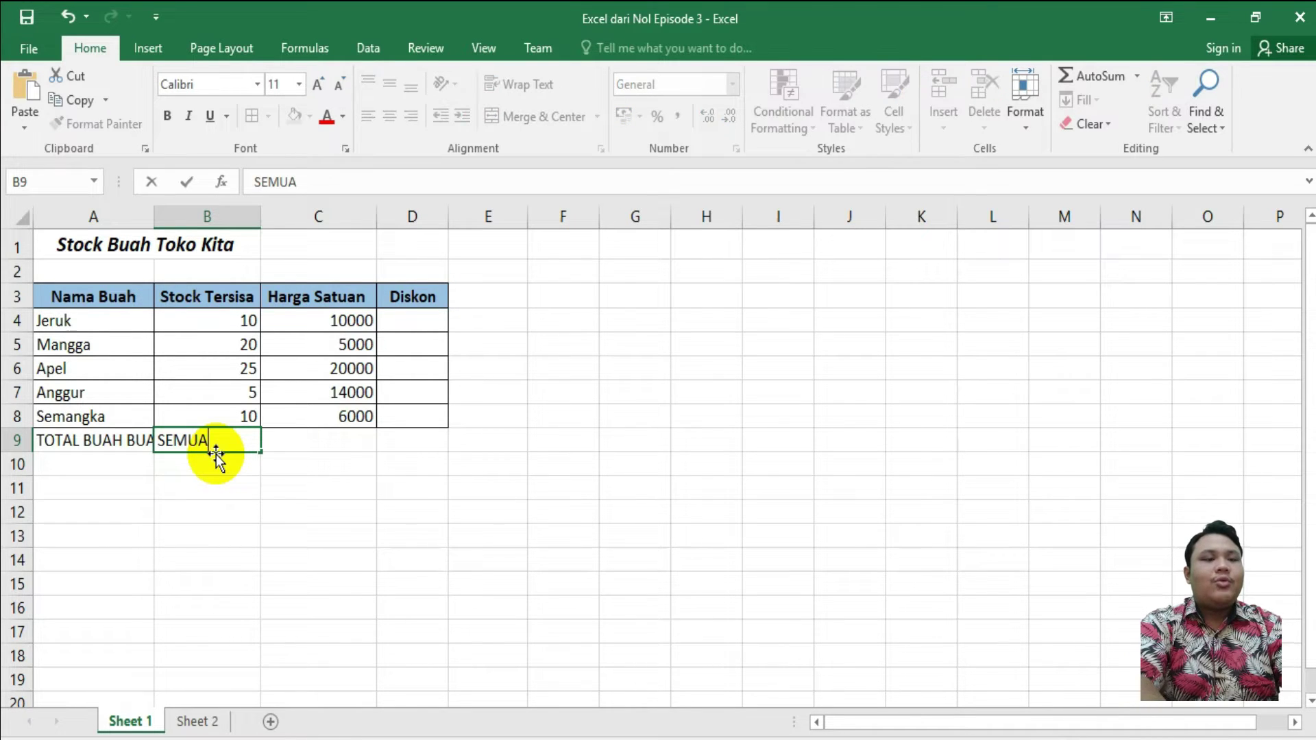
pyautogui.press('Return')
pyautogui.press('Return')
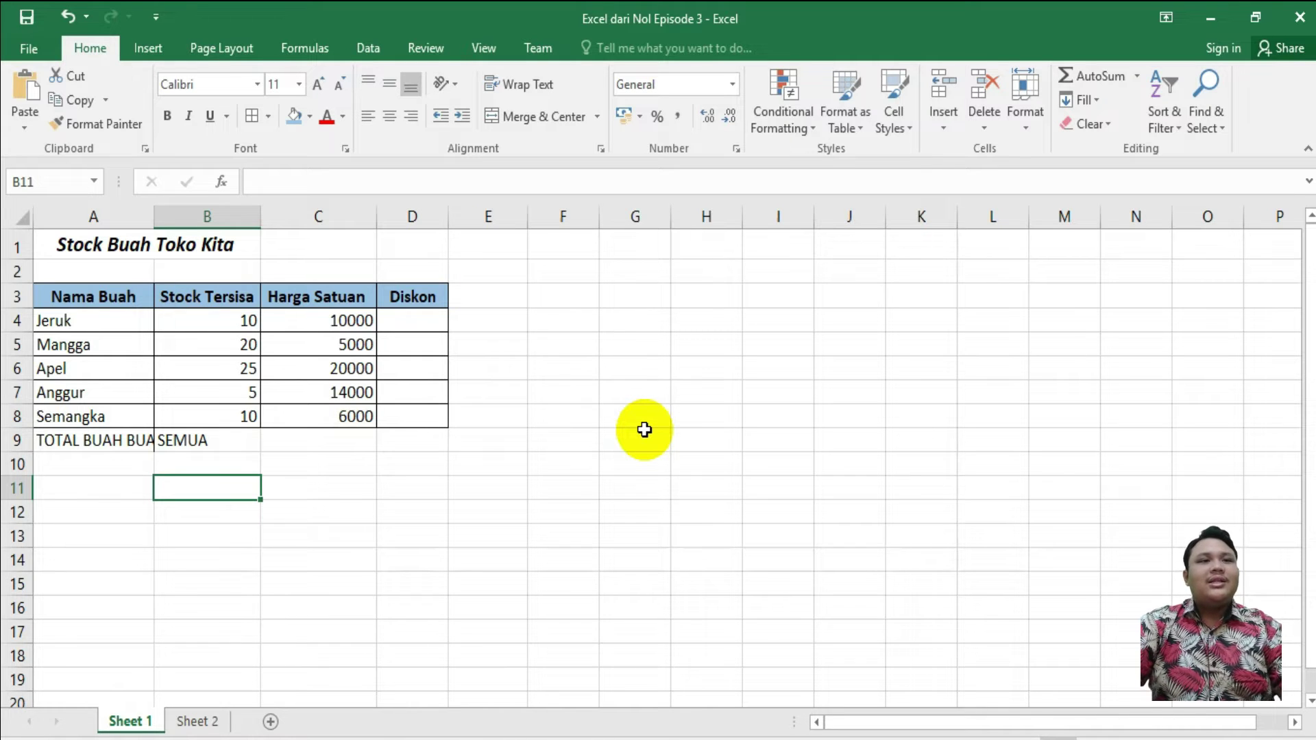
pyautogui.click(214, 440)
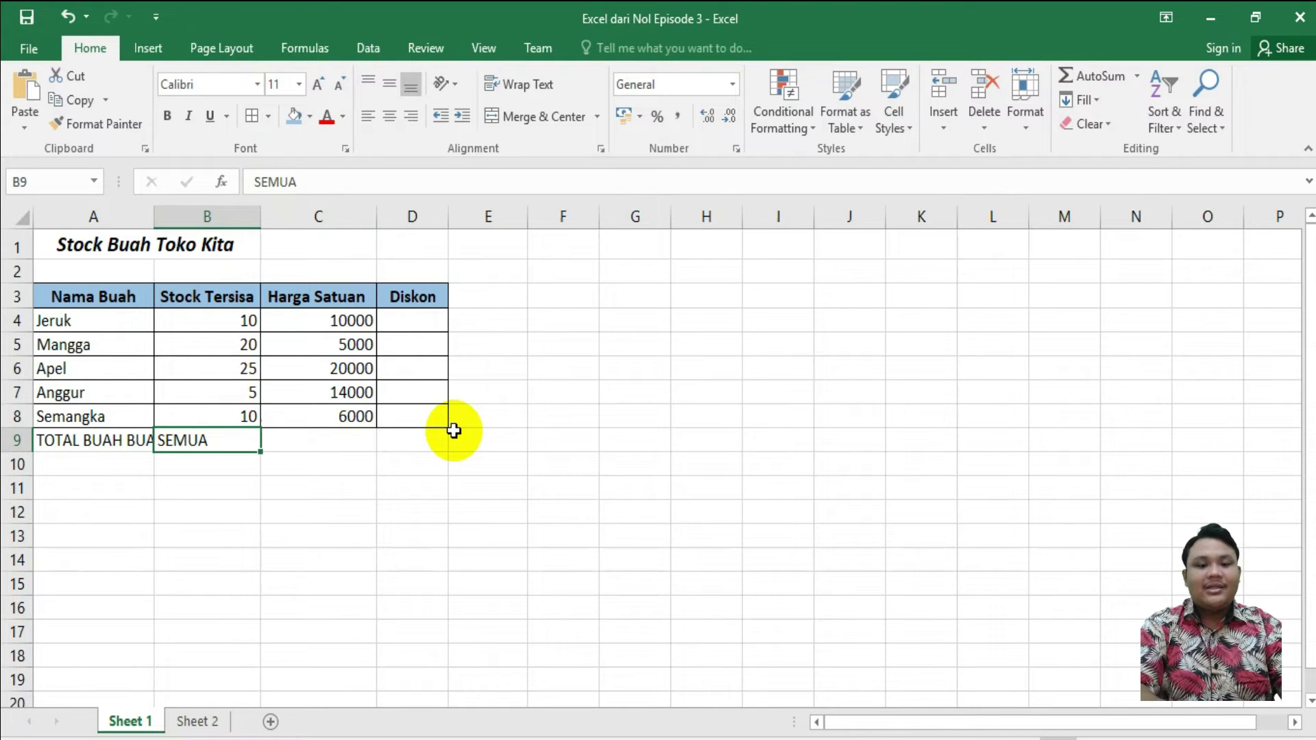
pyautogui.press('Delete')
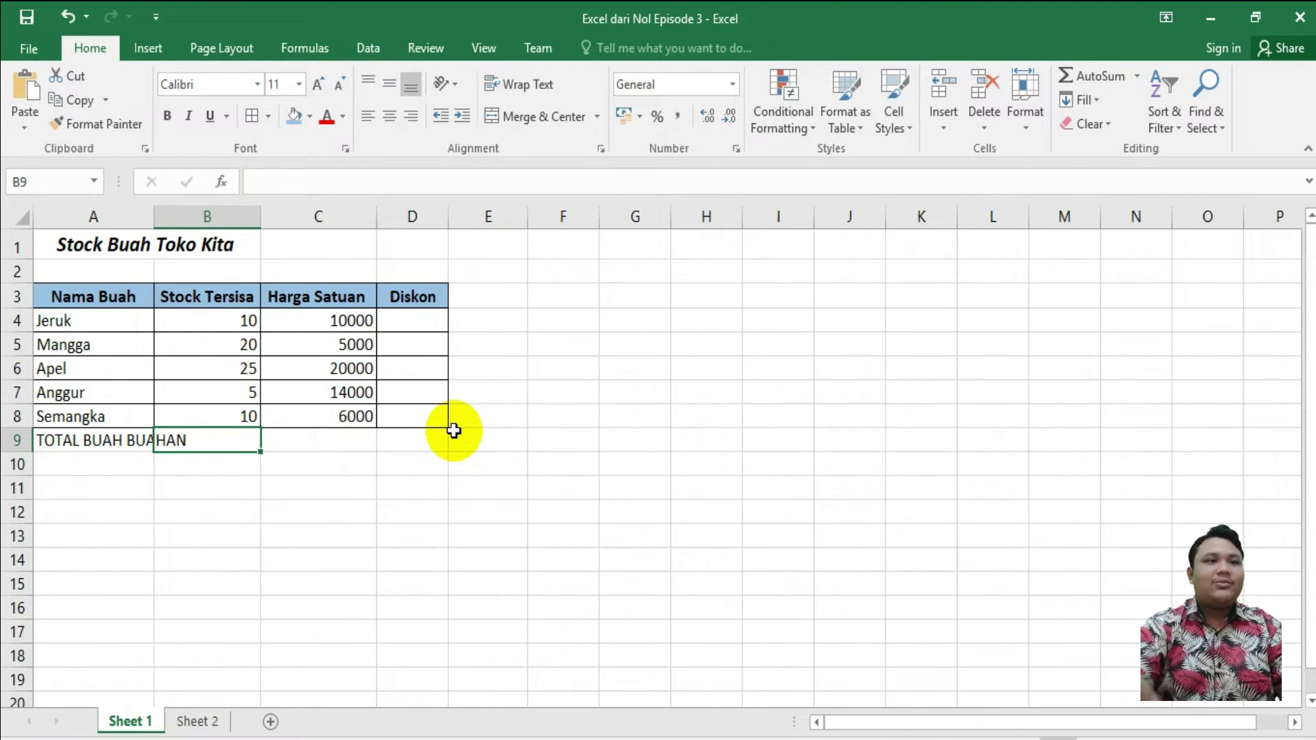
pyautogui.press('Return')
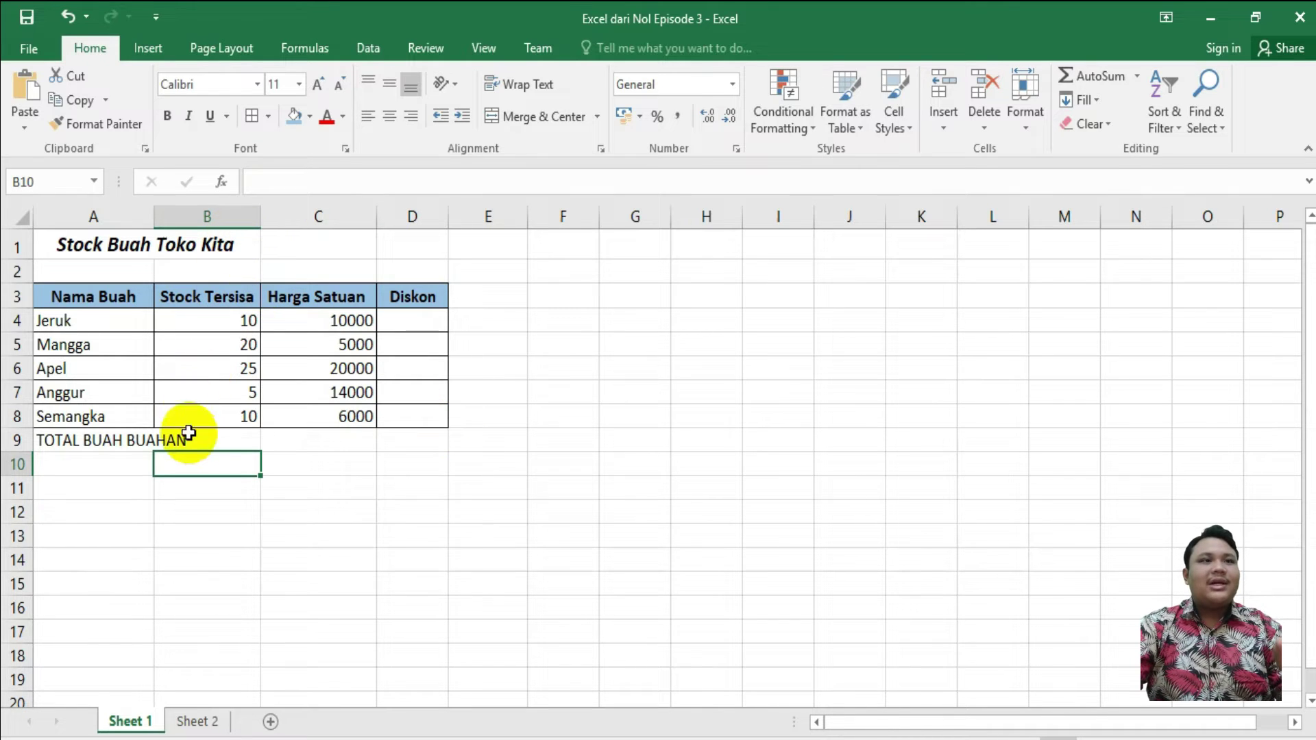
# - Merge and centre A9:B9 so the TOTAL BUAH BUAHAN label spans both cells
pyautogui.moveTo(103, 441); pyautogui.dragTo(221, 440)
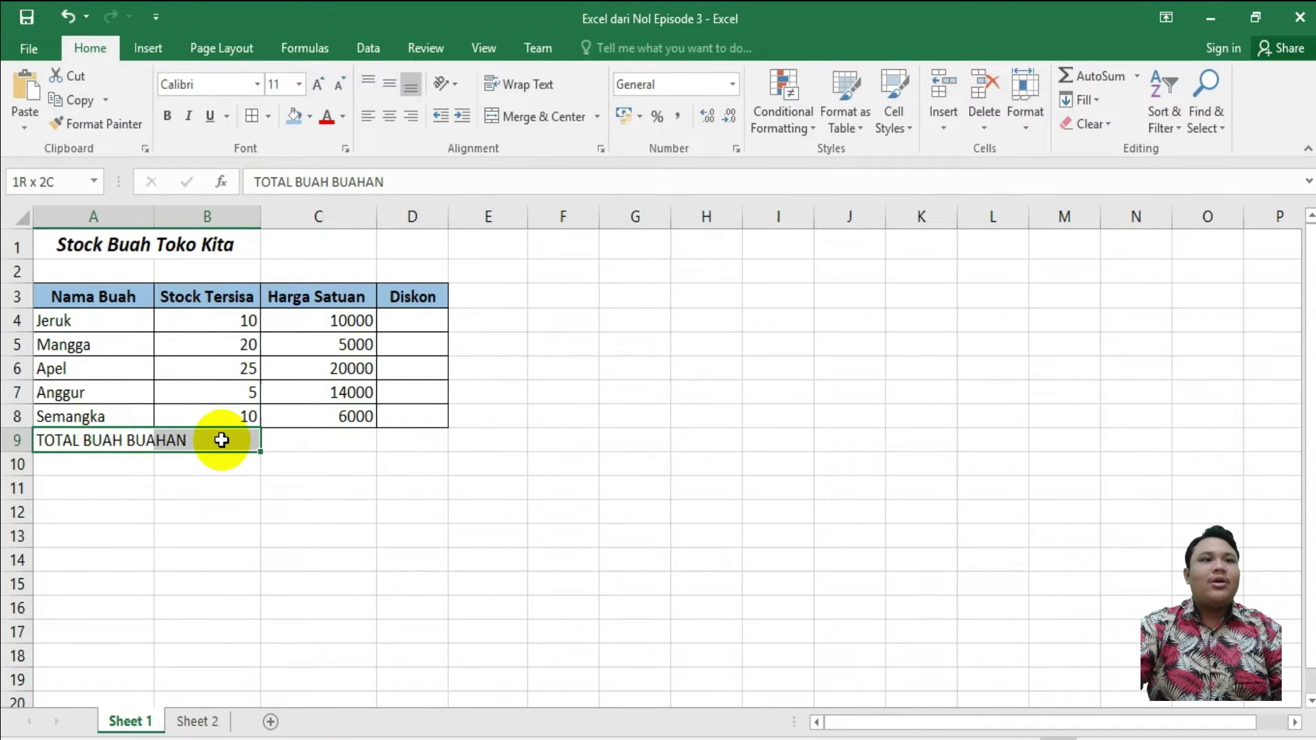
pyautogui.click(546, 120)
pyautogui.click(468, 464)
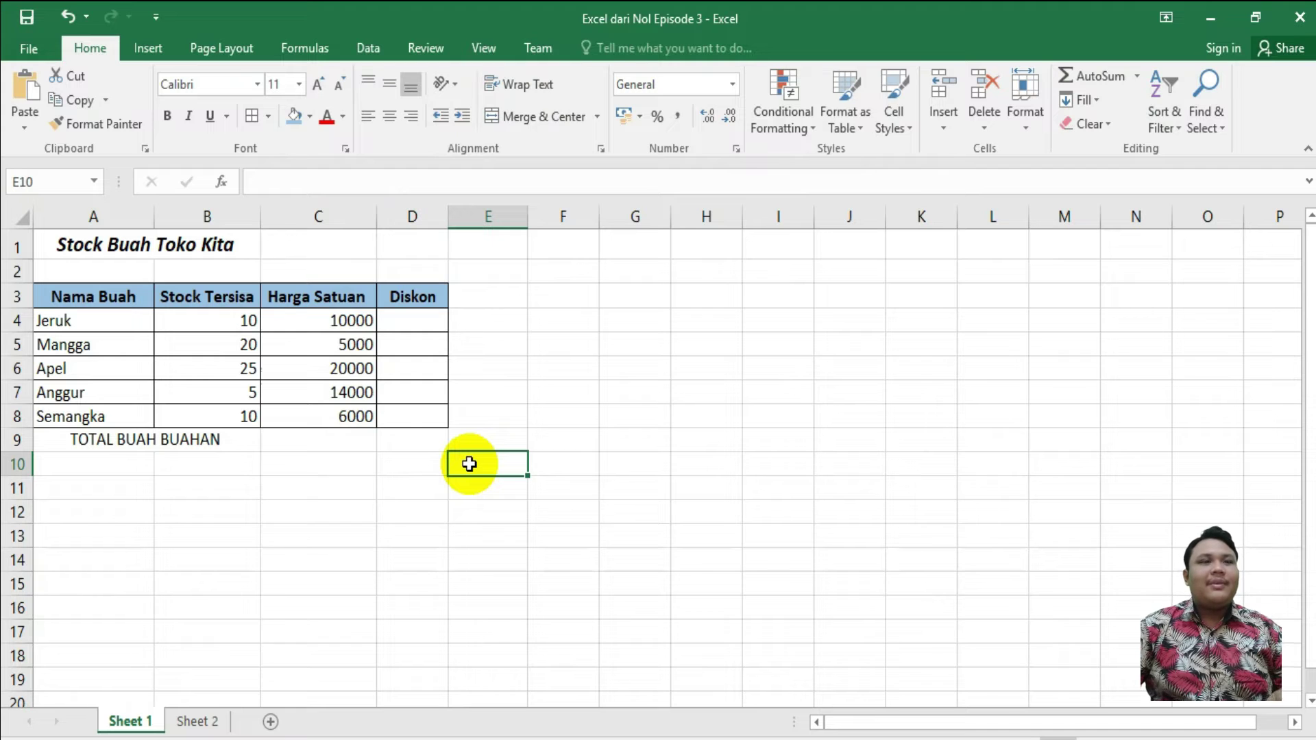
pyautogui.click(219, 439)
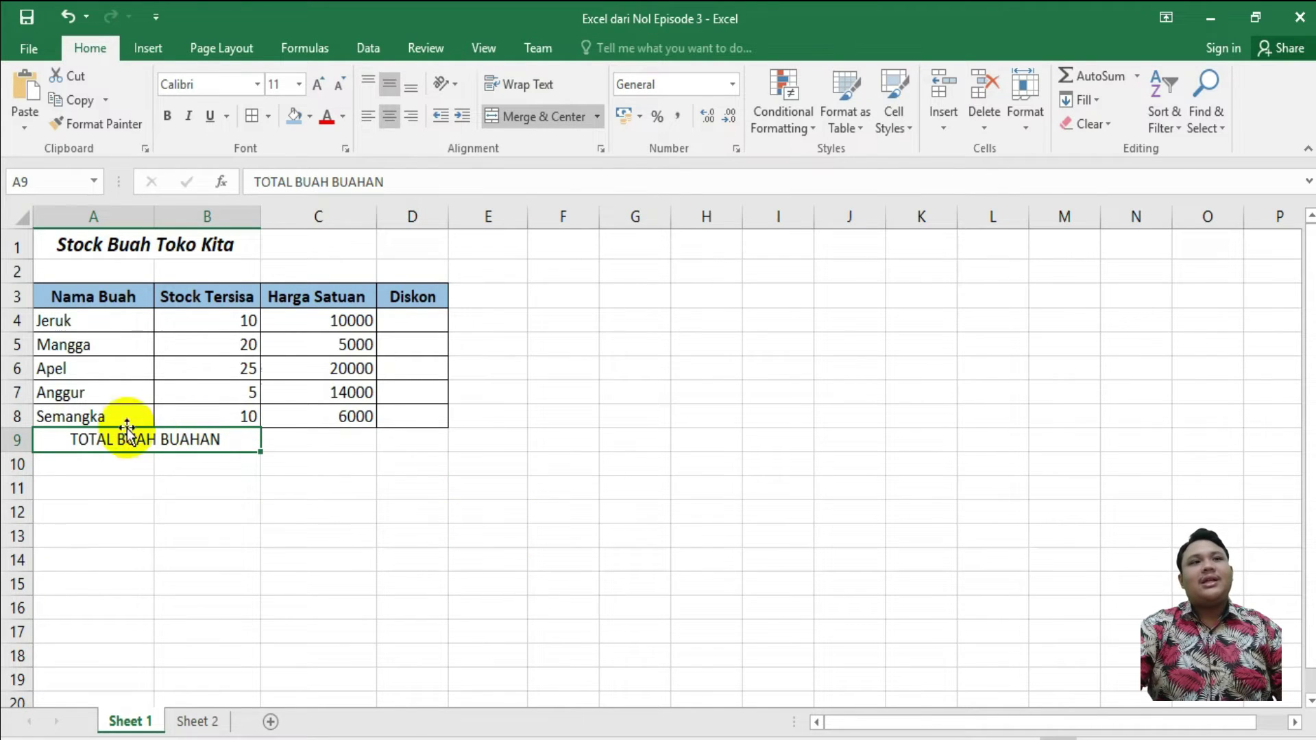
# - Merge A8:B8 in the Semangka row accepting the warning, then undo the merges with Ctrl+Z
pyautogui.moveTo(112, 416); pyautogui.dragTo(195, 416)
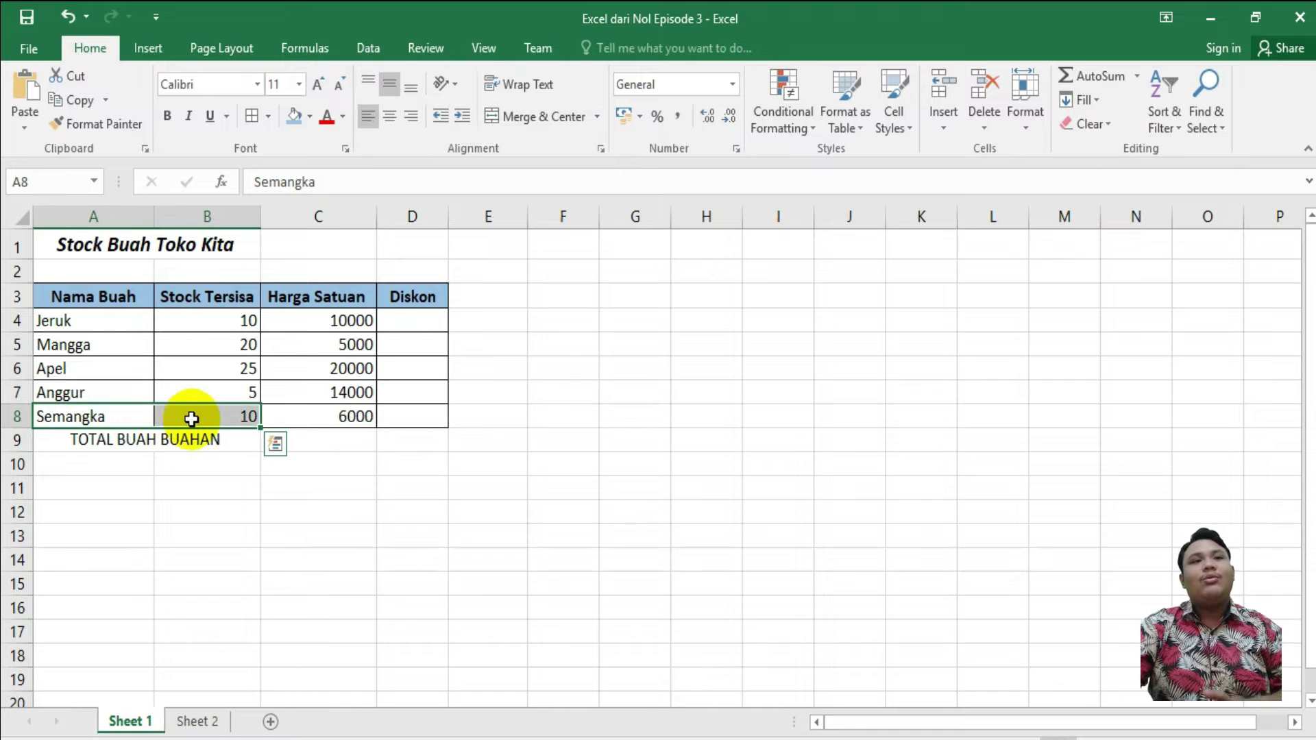
pyautogui.click(553, 126)
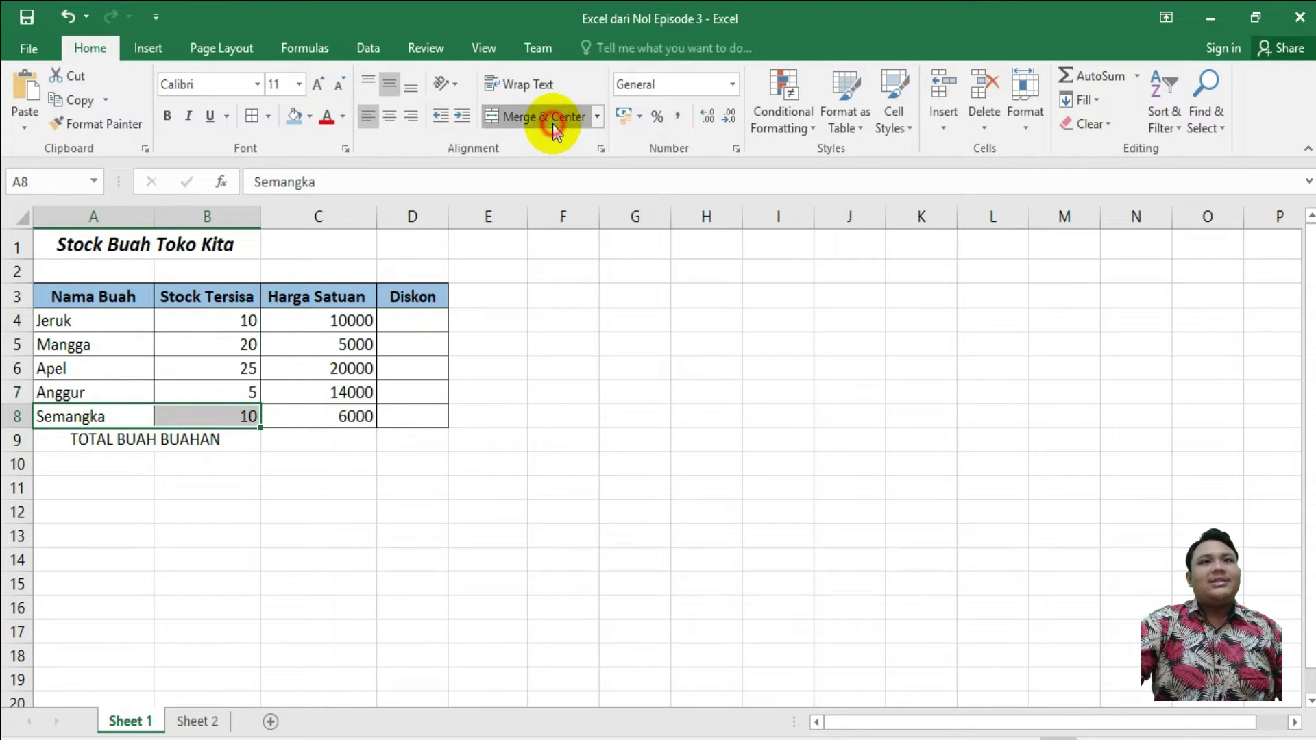
pyautogui.click(638, 469)
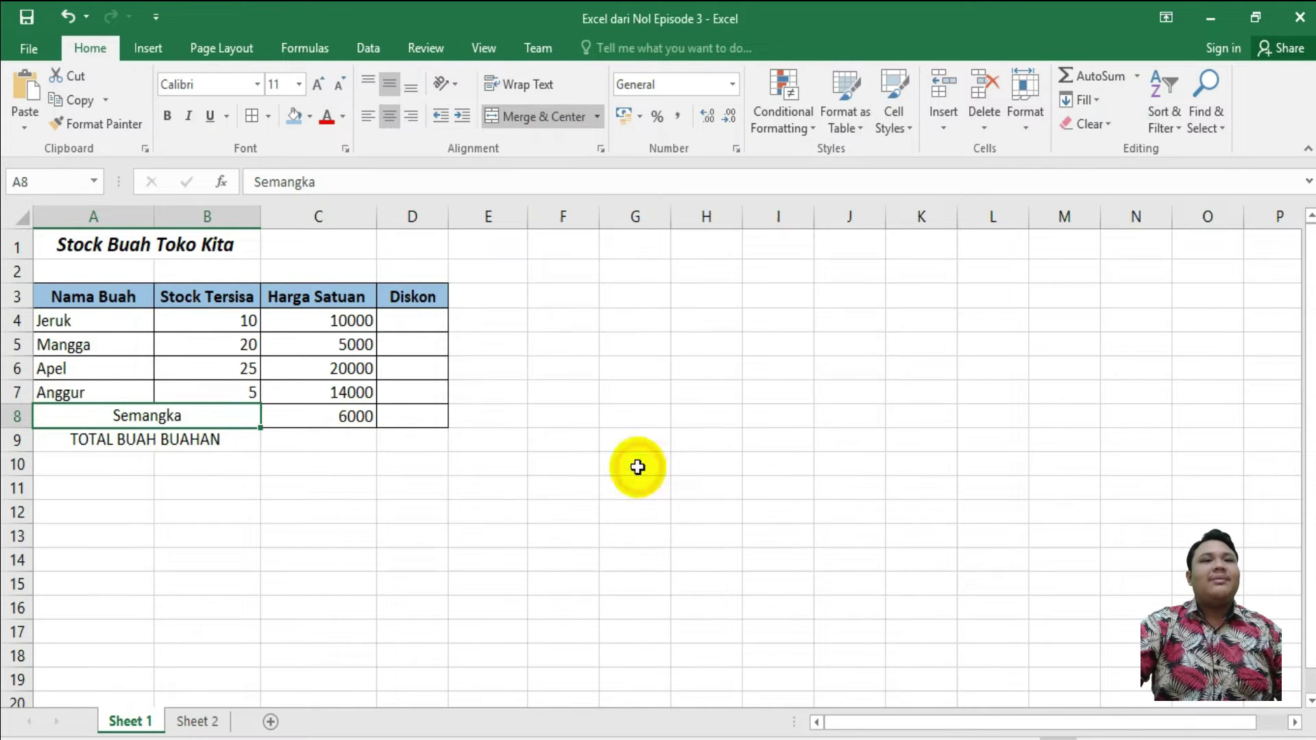
pyautogui.click(437, 494)
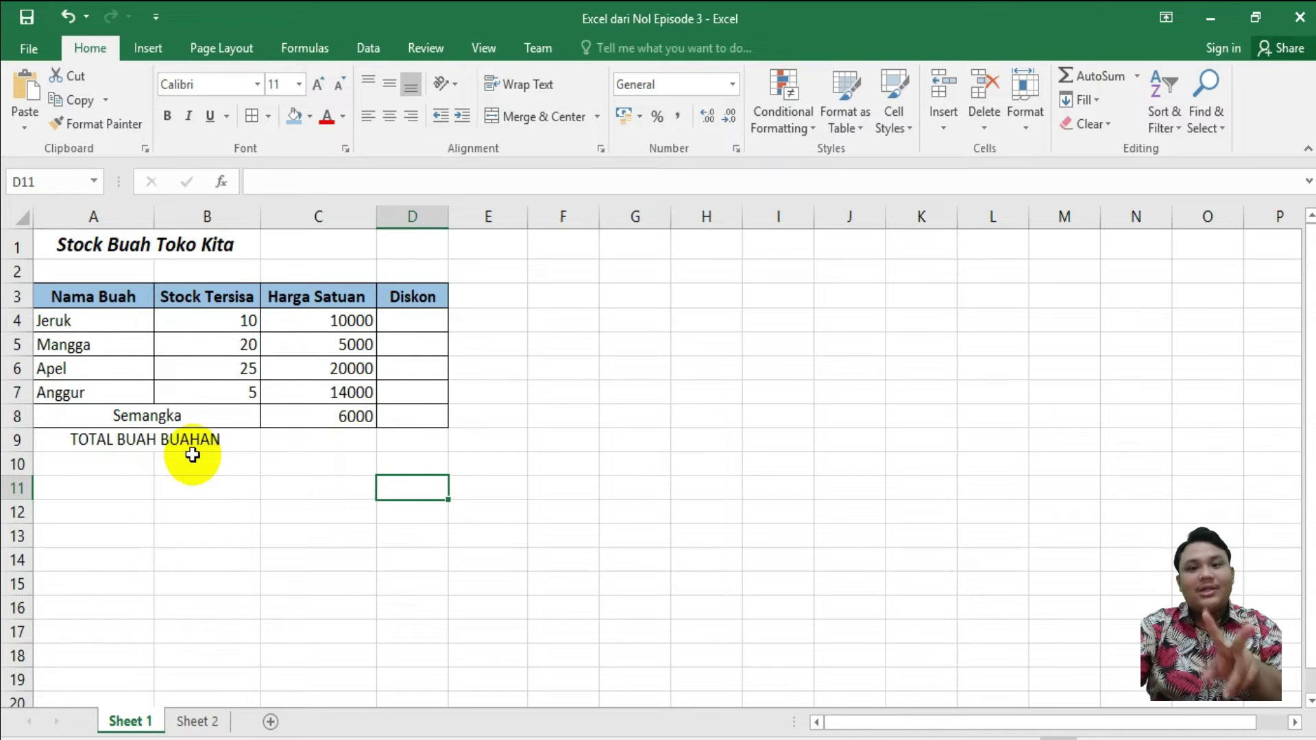
pyautogui.hotkey('ctrl', 'z')
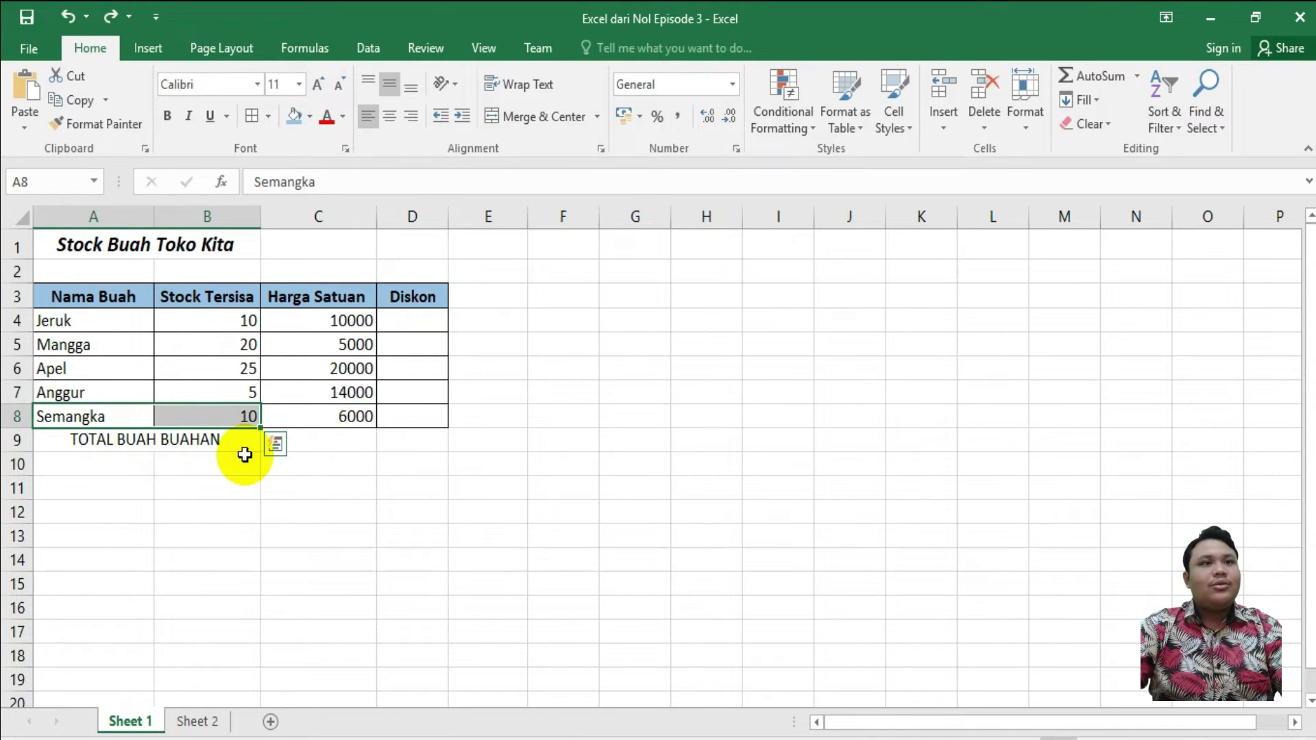
pyautogui.hotkey('ctrl', 'z')
pyautogui.hotkey('ctrl', 'z')
pyautogui.hotkey('ctrl', 'z')
pyautogui.hotkey('ctrl', 'z')
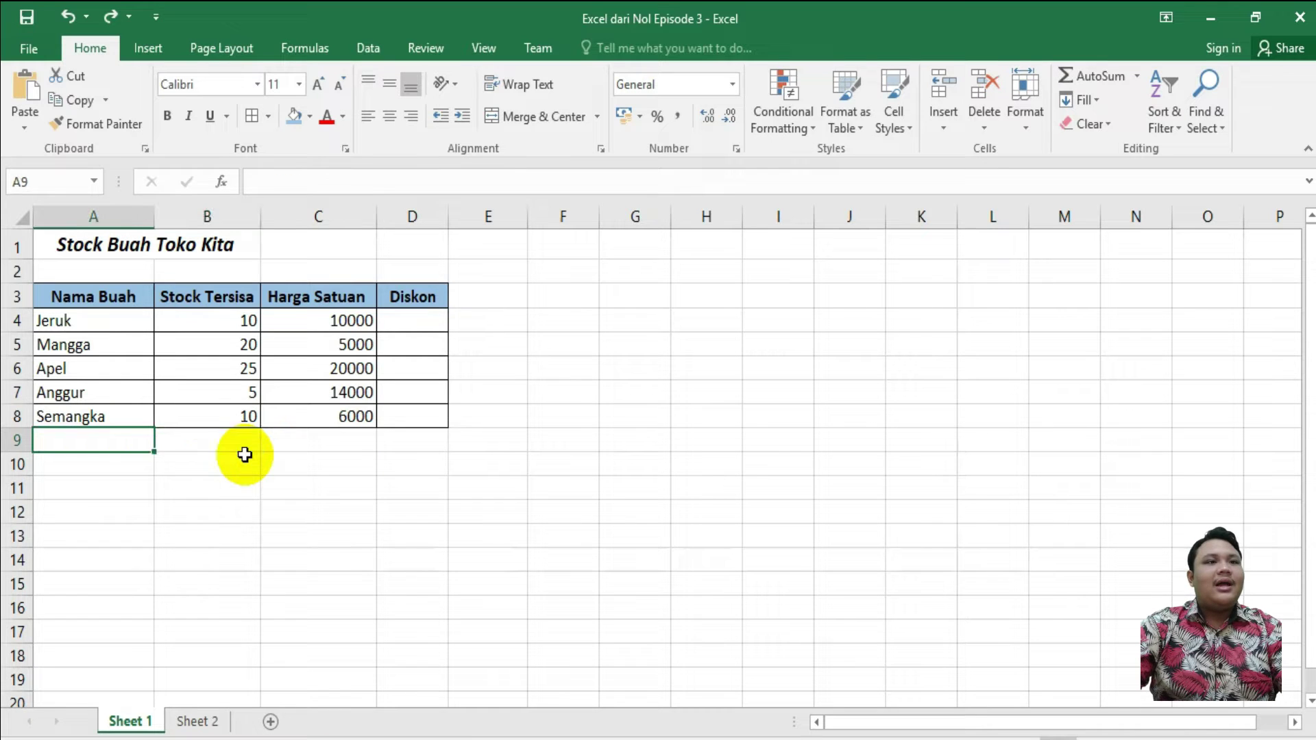
pyautogui.click(280, 493)
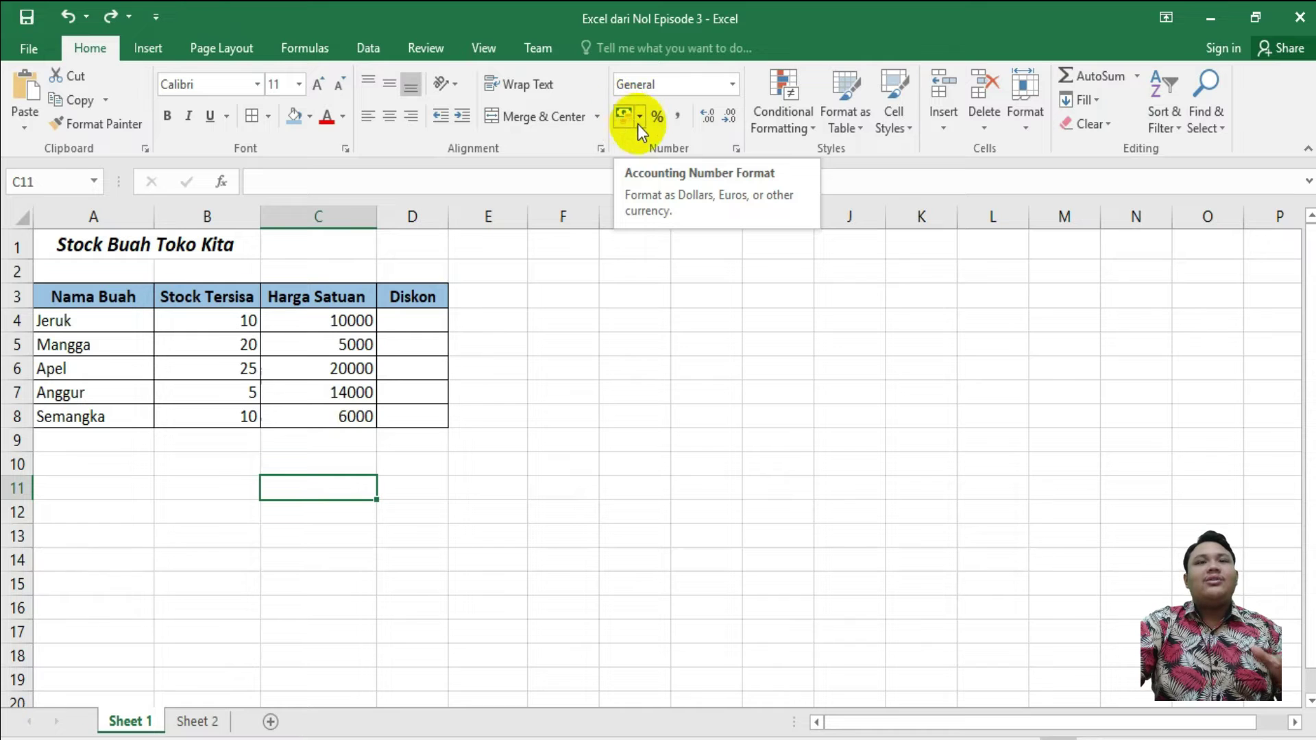
pyautogui.click(480, 488)
pyautogui.moveTo(354, 320); pyautogui.dragTo(356, 414)
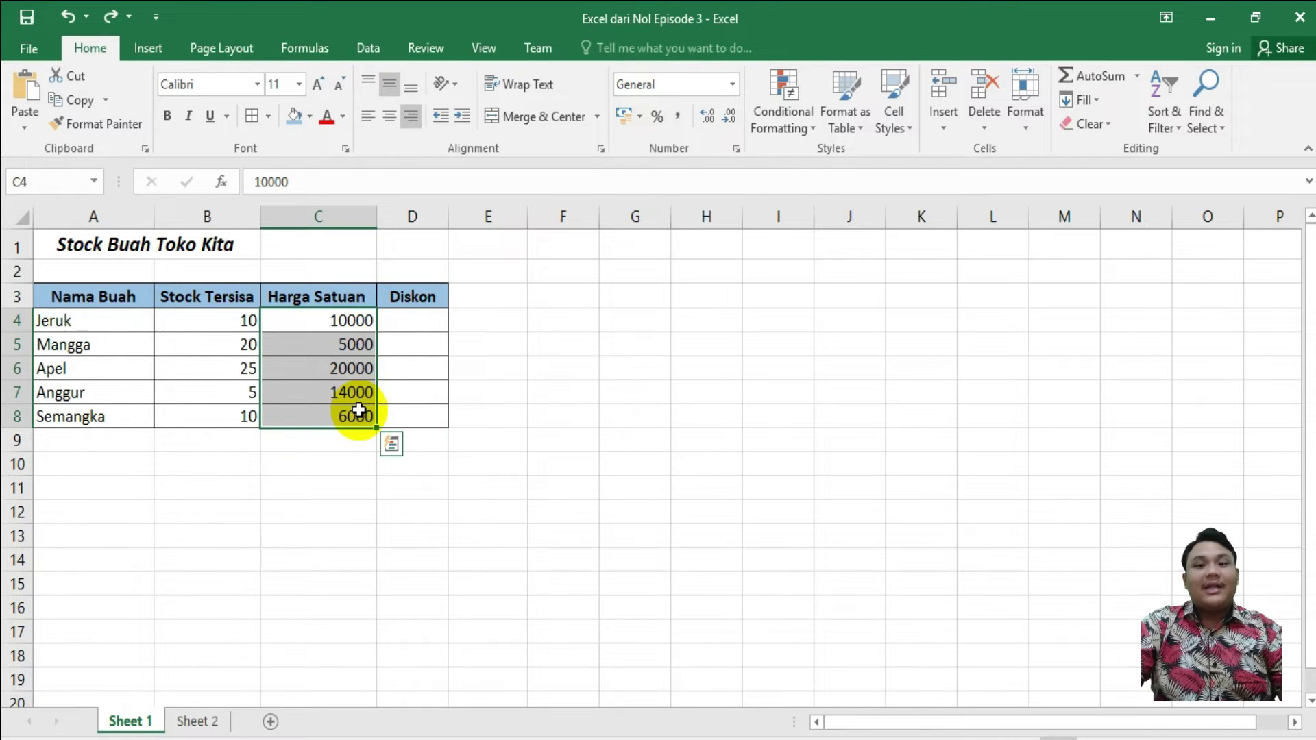
pyautogui.click(645, 119)
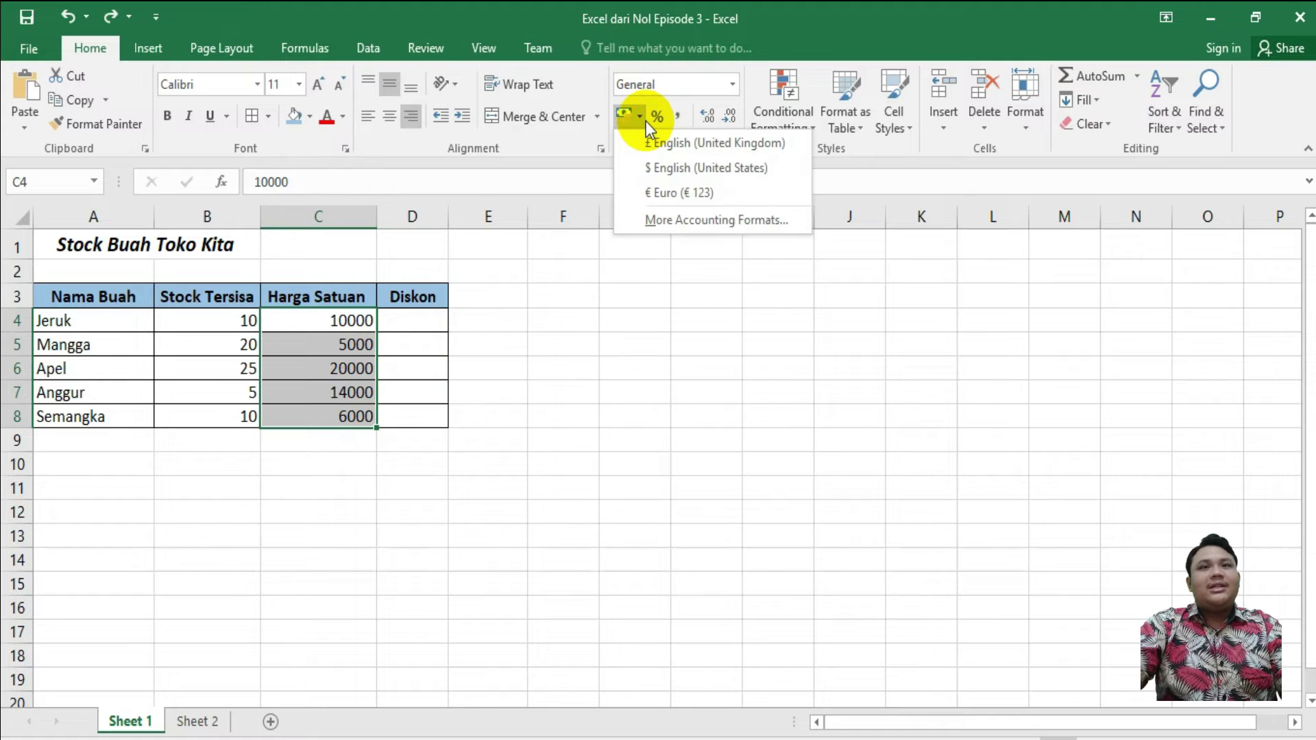
pyautogui.click(654, 167)
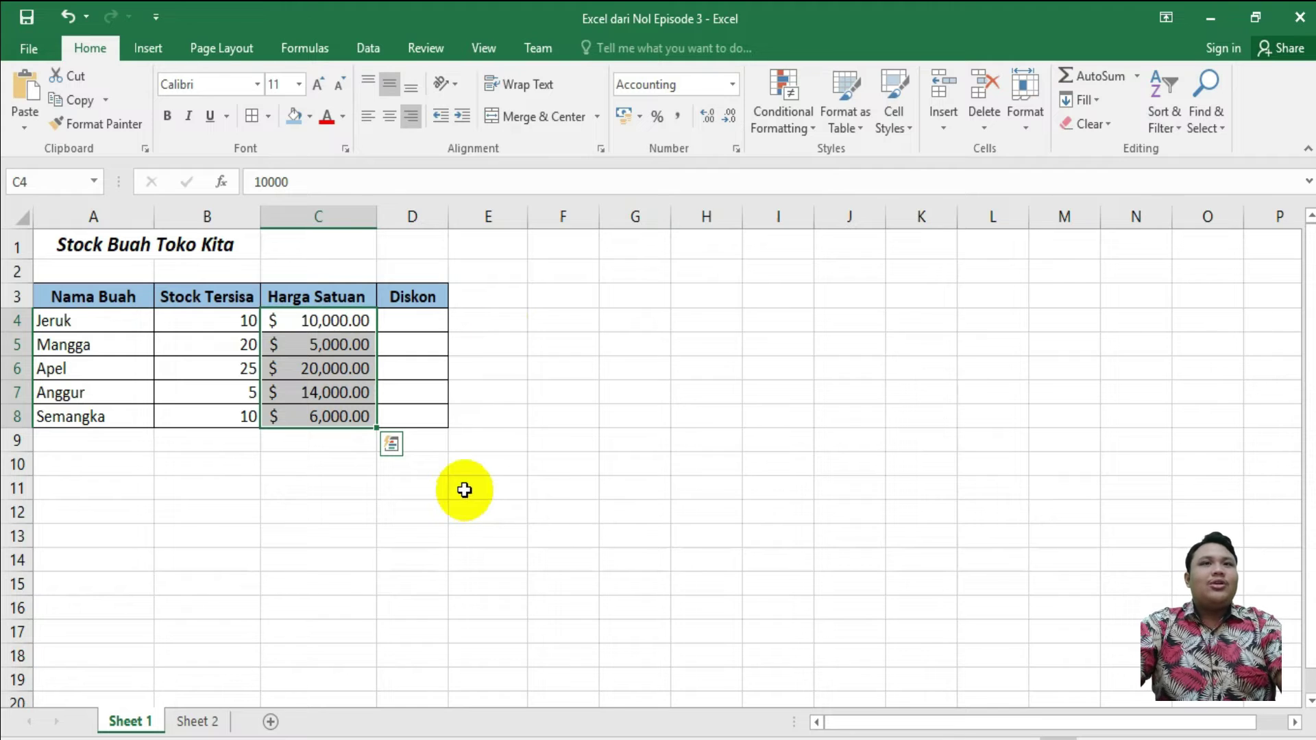
pyautogui.click(635, 122)
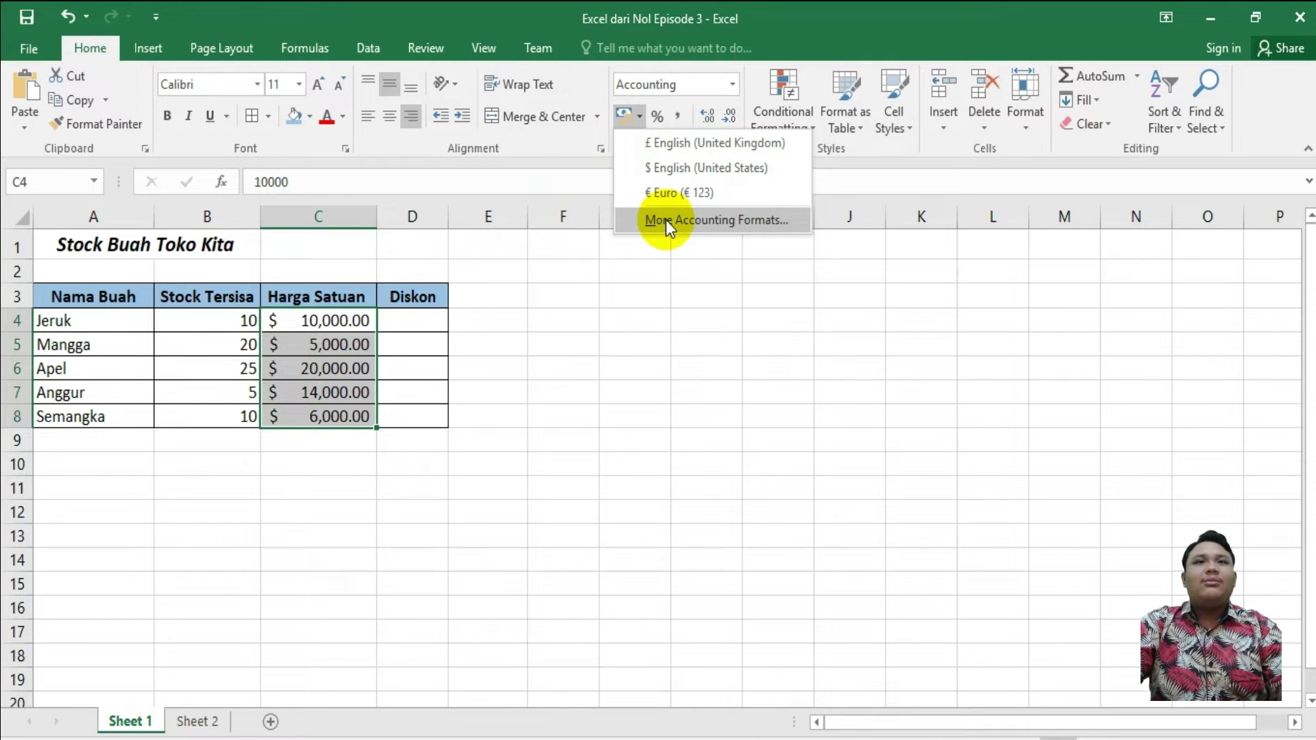
pyautogui.click(567, 397)
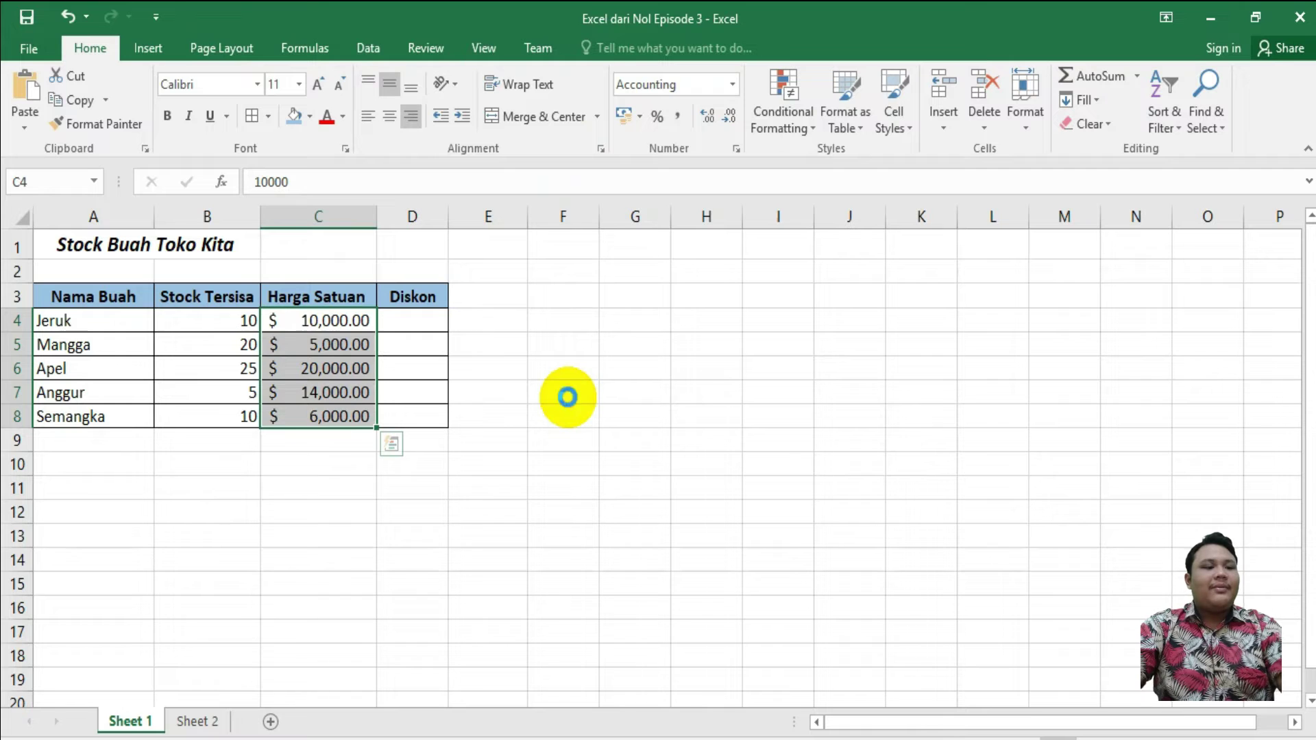
pyautogui.hotkey('ctrl', 'z')
pyautogui.click(568, 397)
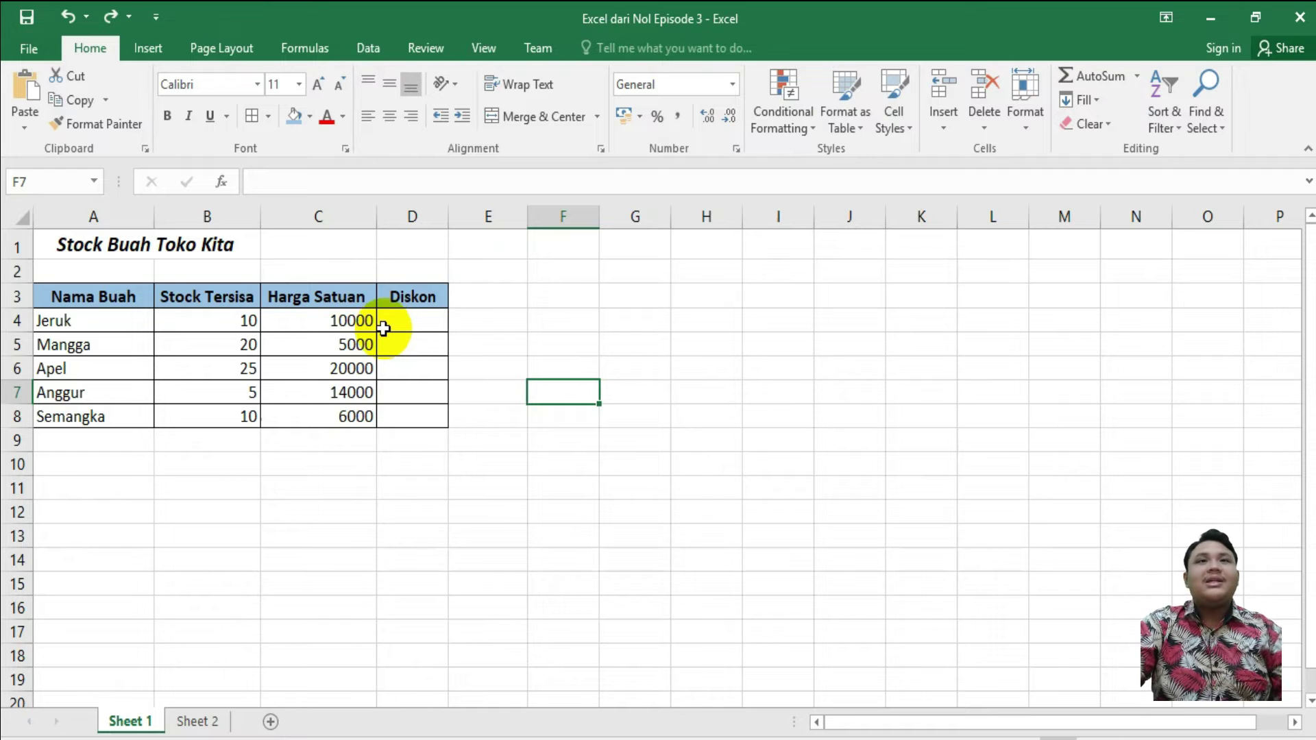
pyautogui.moveTo(353, 320); pyautogui.dragTo(363, 414)
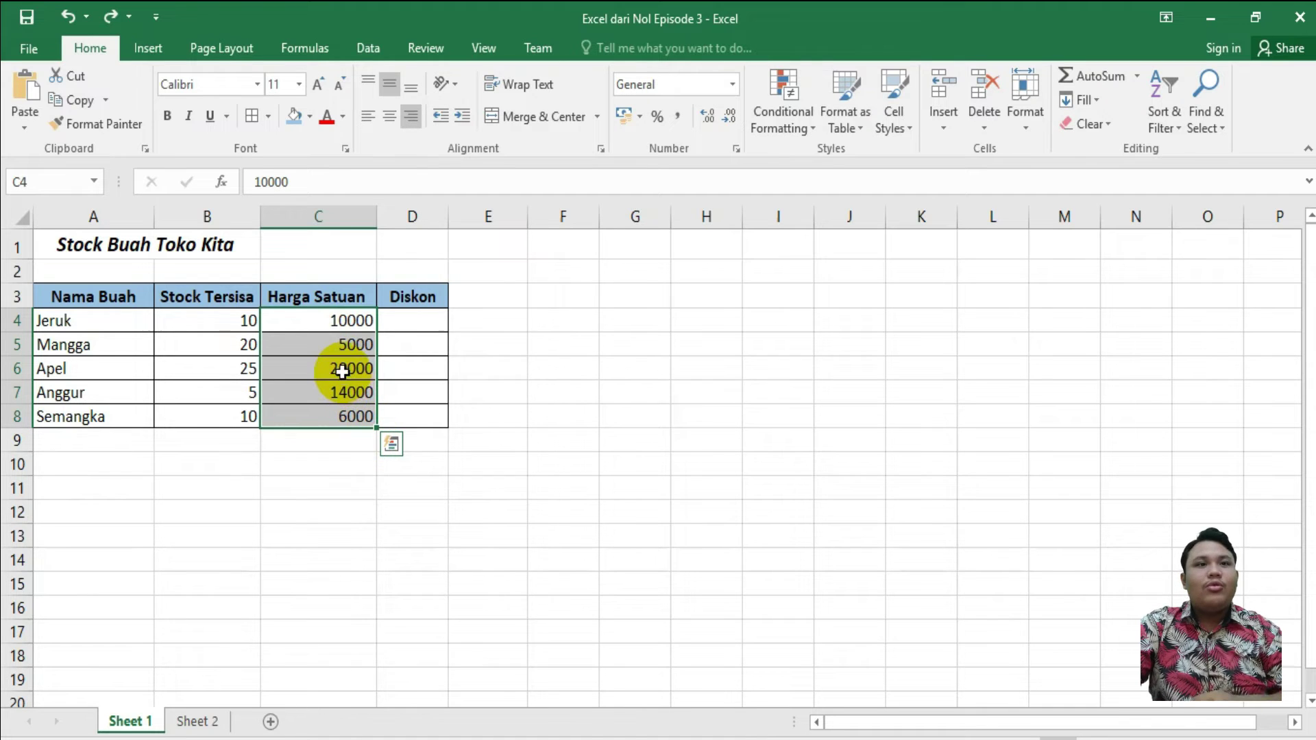
pyautogui.rightClick(343, 373)
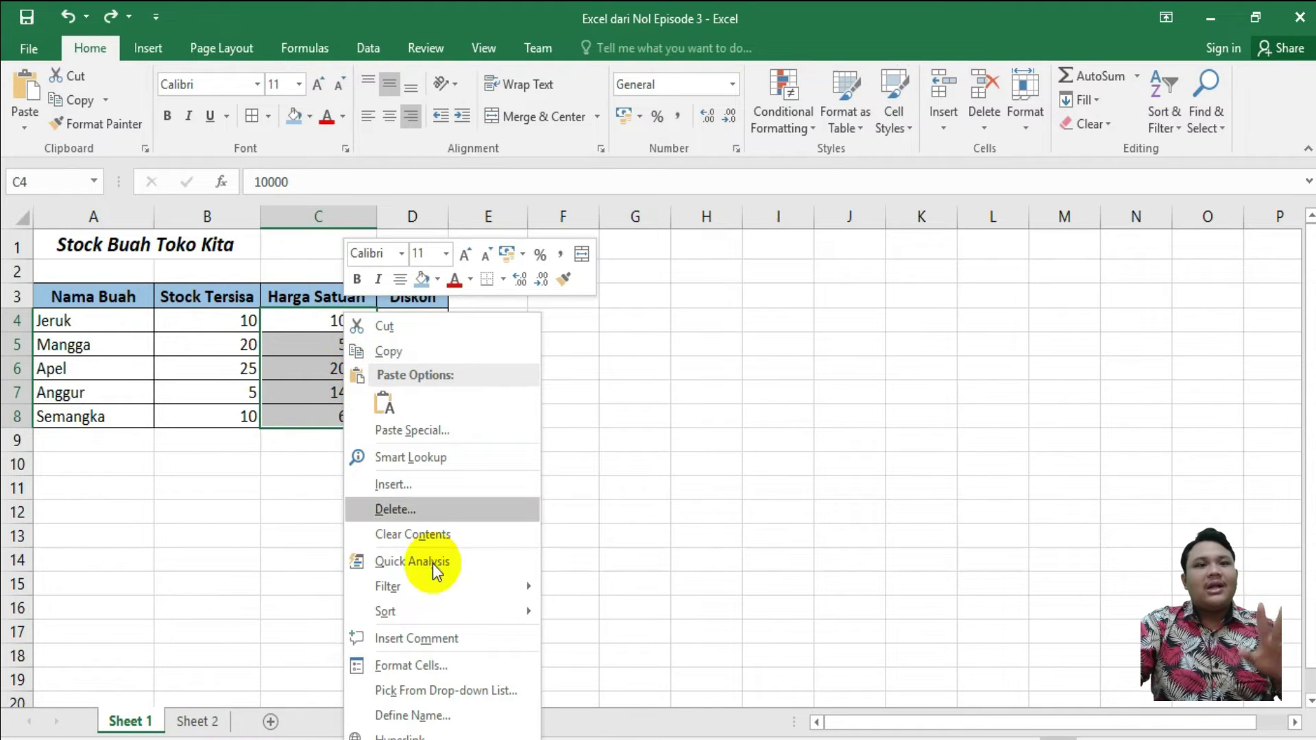
pyautogui.click(479, 671)
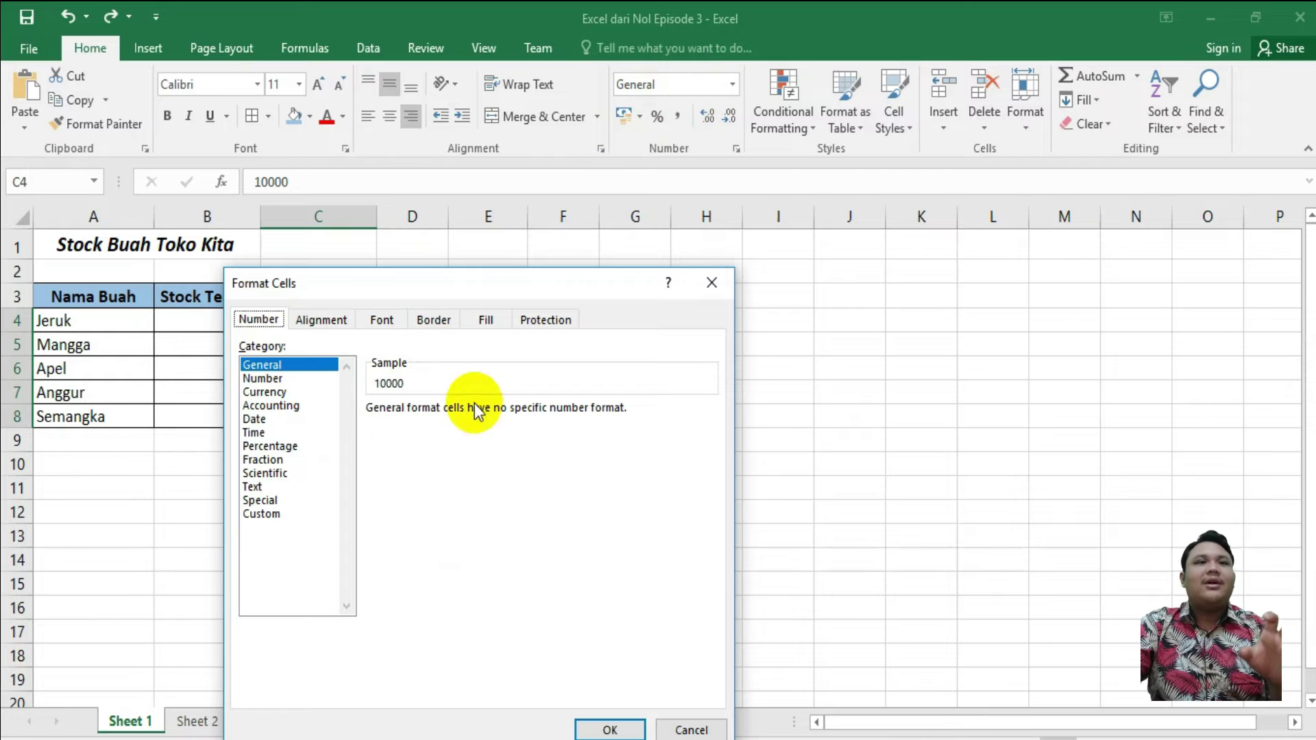
pyautogui.click(702, 286)
pyautogui.click(731, 84)
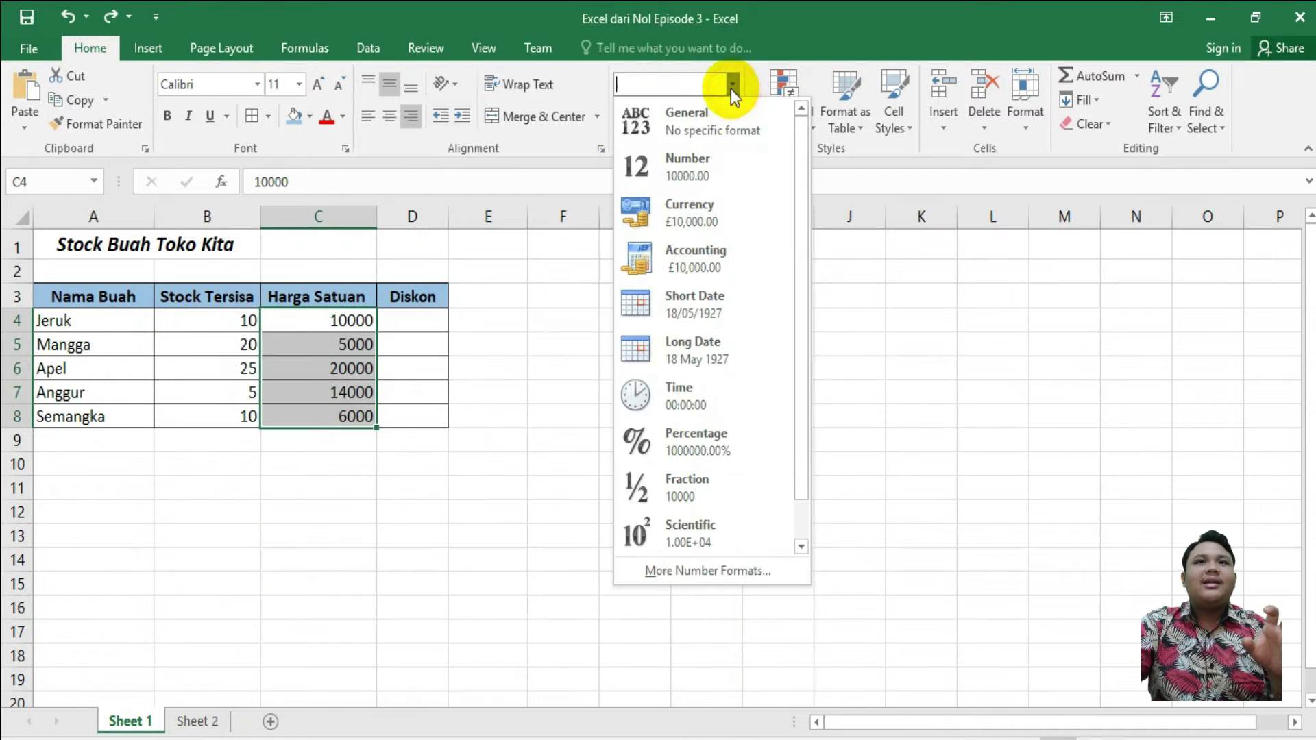
pyautogui.click(710, 187)
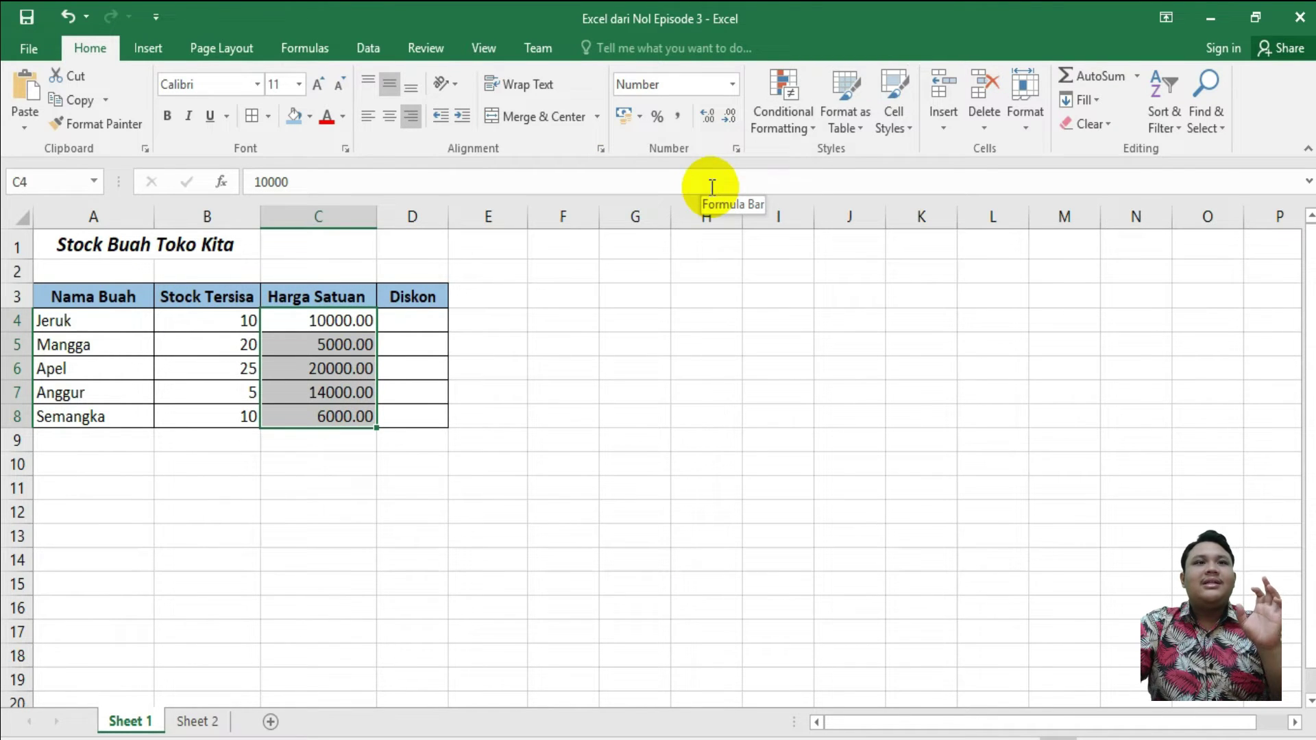
pyautogui.click(730, 116)
pyautogui.click(729, 116)
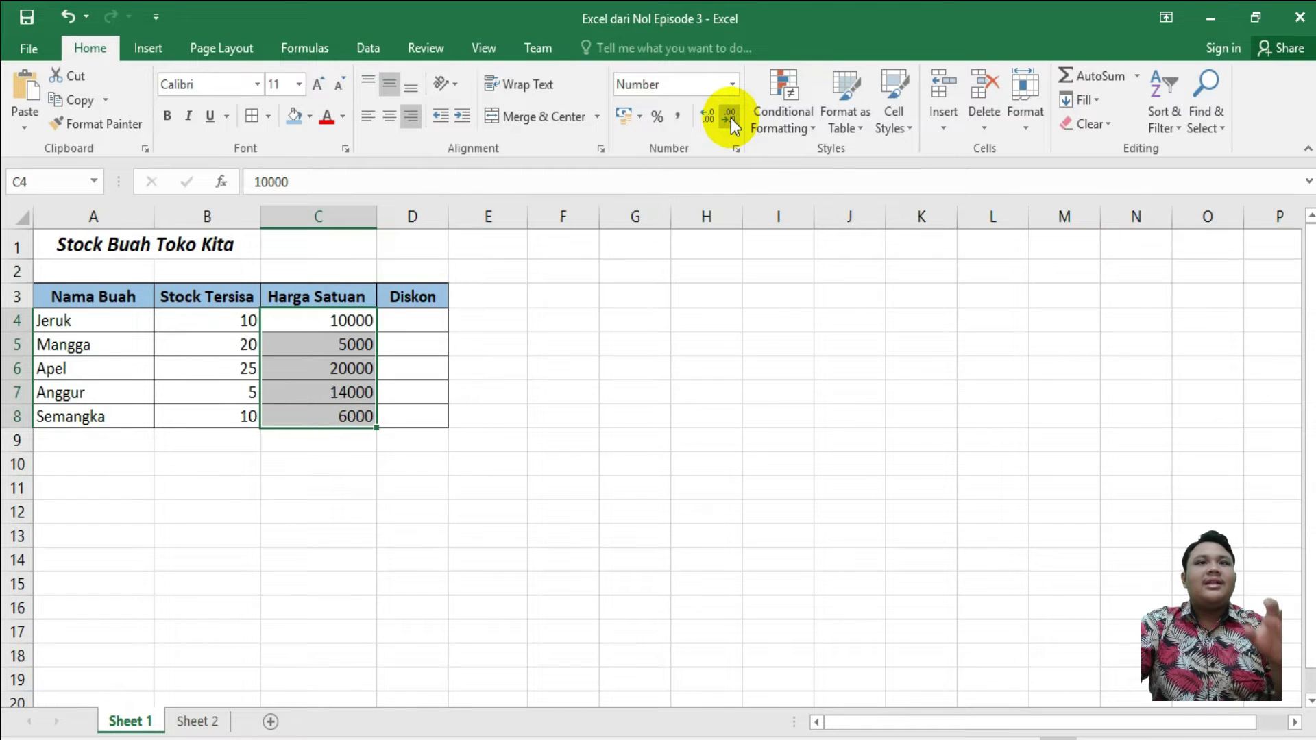
pyautogui.click(716, 85)
pyautogui.click(732, 85)
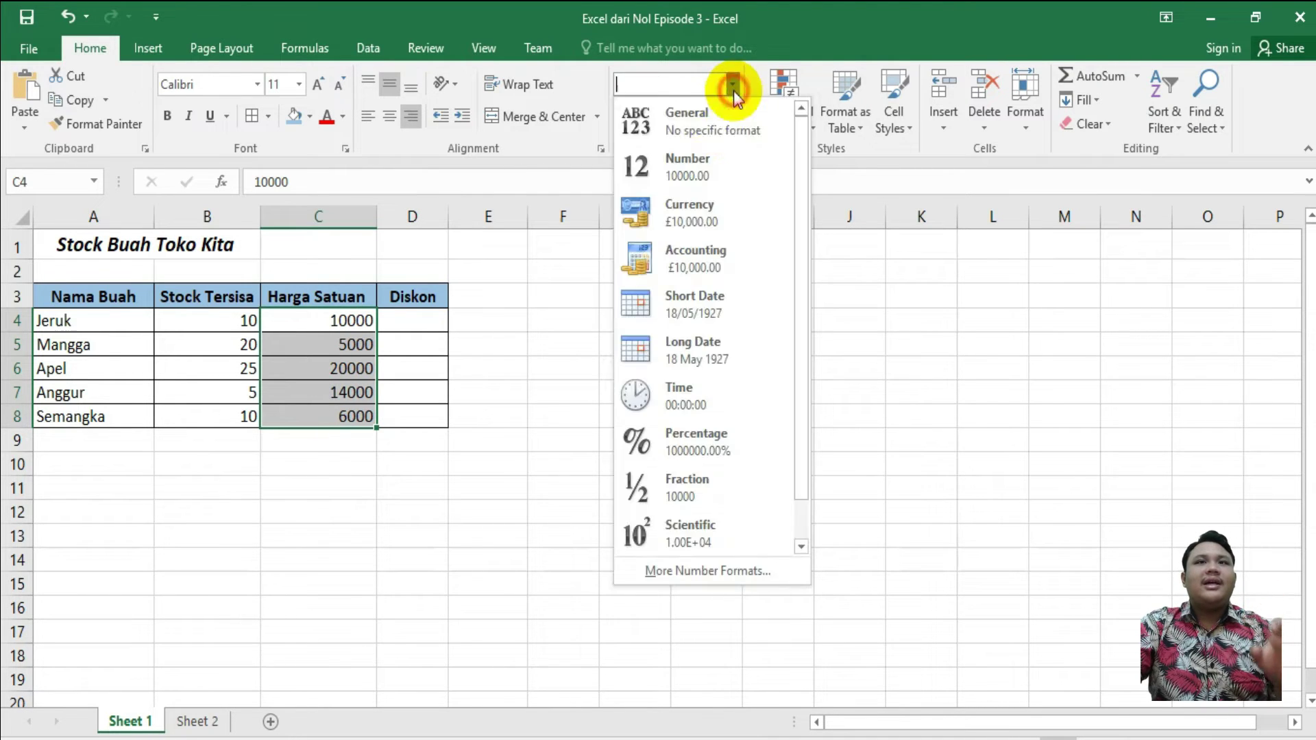
pyautogui.click(710, 129)
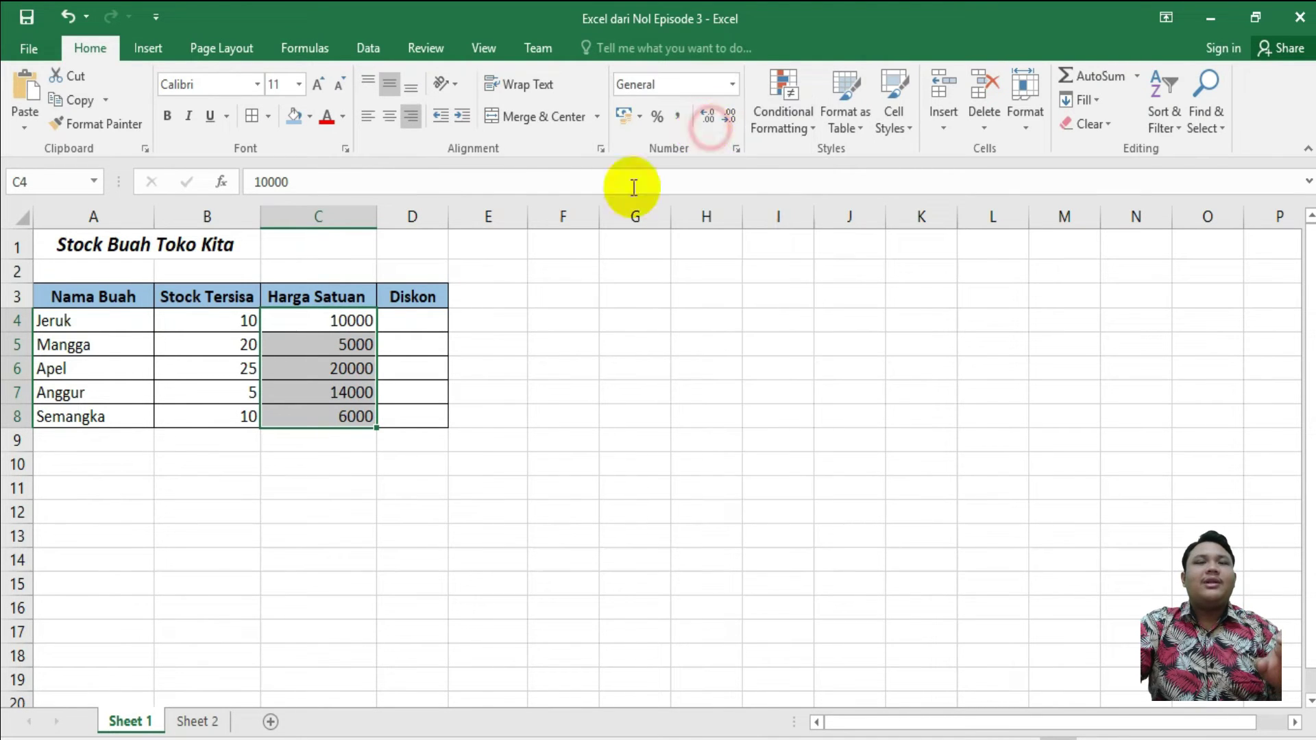
# - Format the prices in C4:C8 as Number with 0 decimal places
pyautogui.rightClick(349, 375)
pyautogui.click(426, 665)
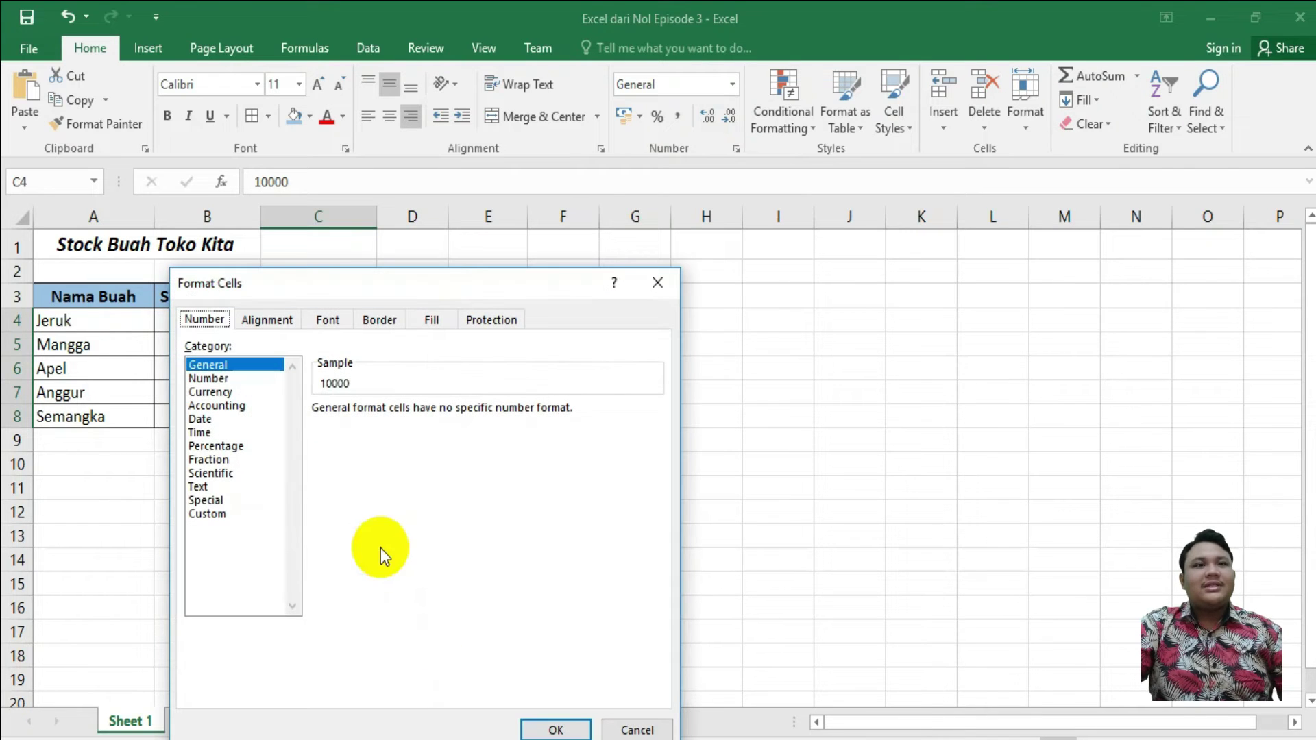
pyautogui.click(240, 379)
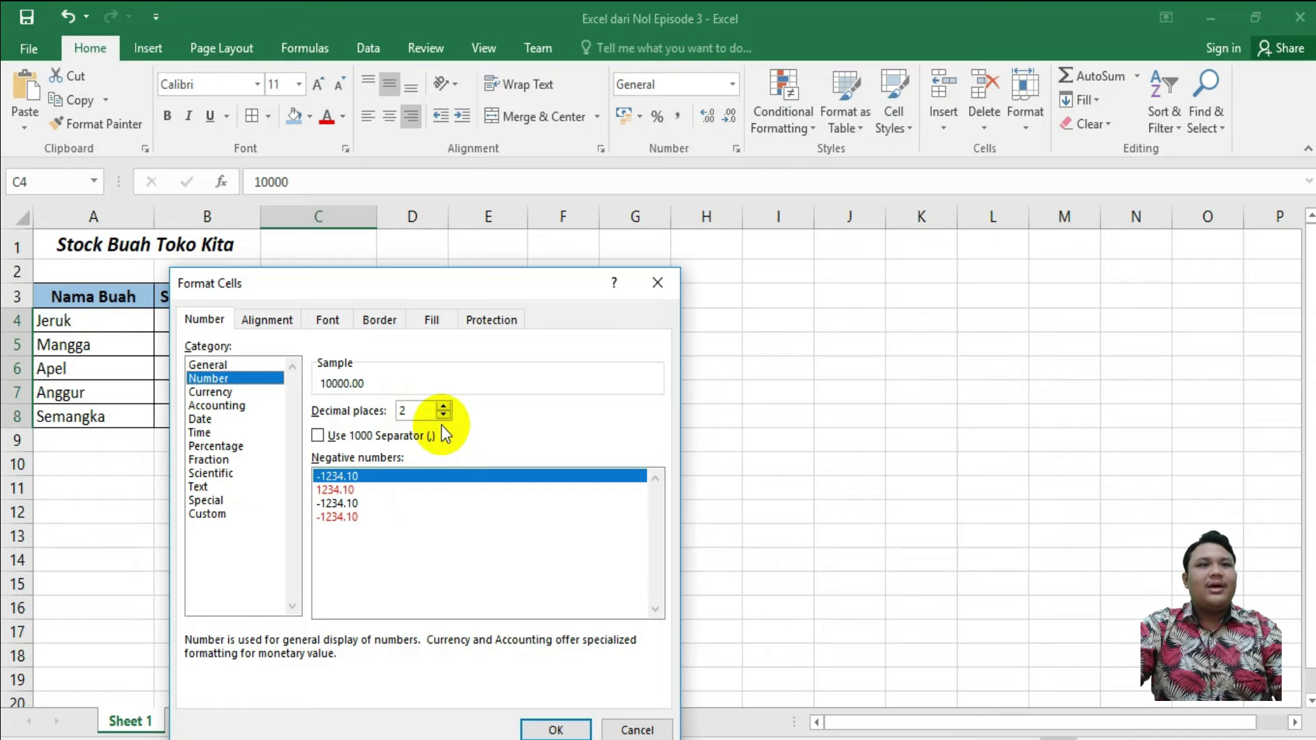
pyautogui.click(265, 393)
pyautogui.click(261, 408)
pyautogui.click(259, 379)
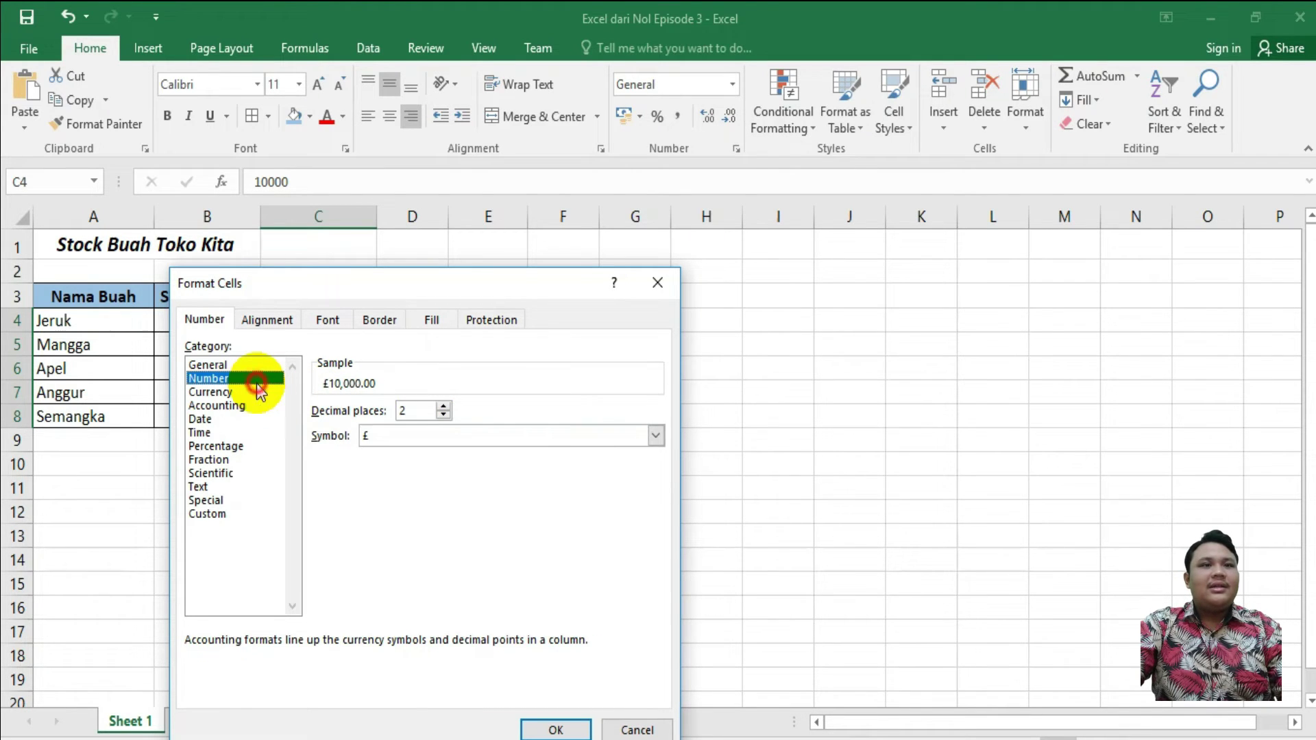
pyautogui.click(446, 408)
pyautogui.click(446, 415)
pyautogui.click(446, 415)
pyautogui.click(446, 415)
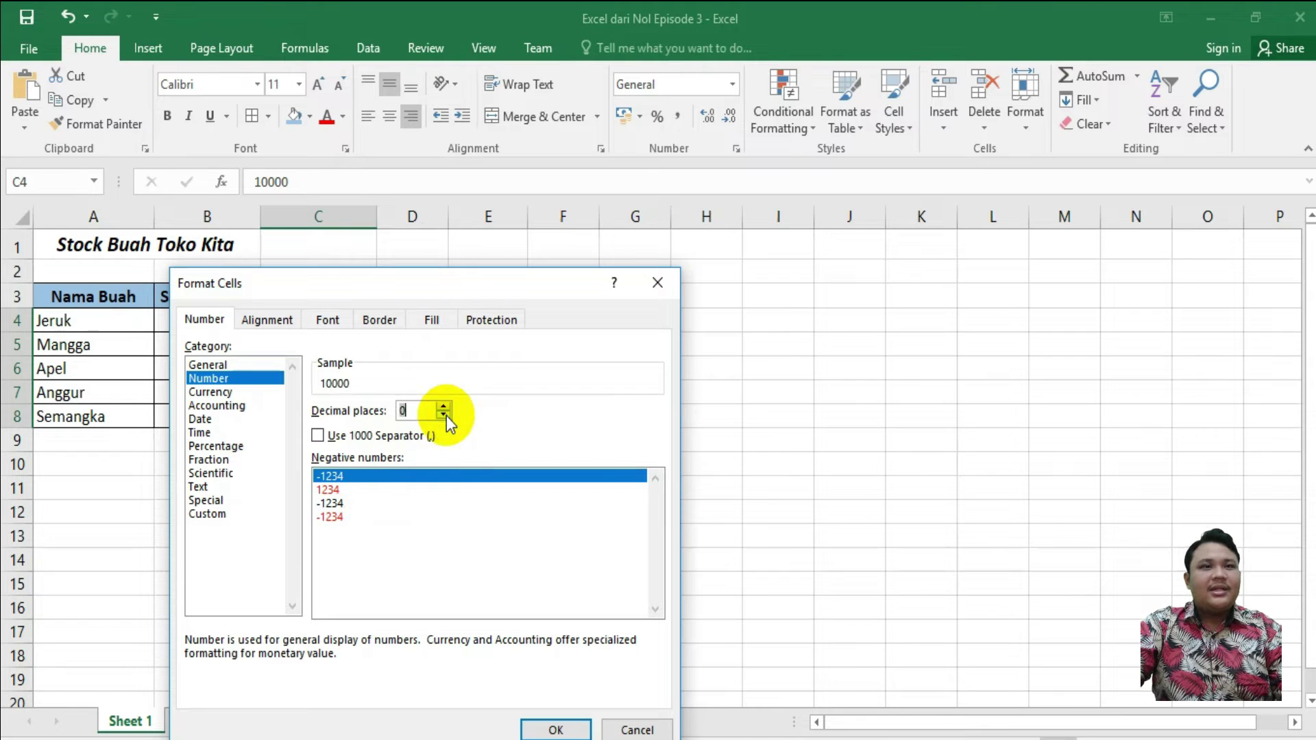
pyautogui.click(556, 728)
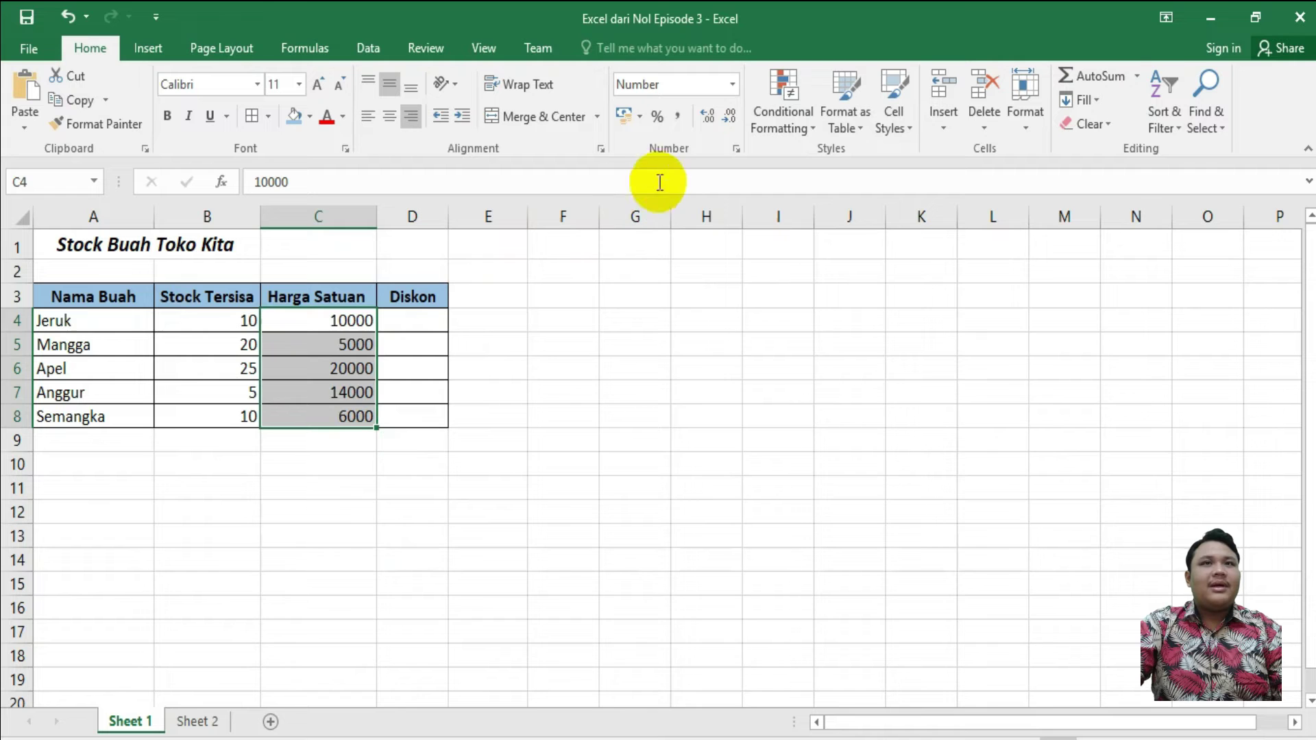
# - Reselect the prices C4:C8 and bring up their context menu again
pyautogui.rightClick(394, 361)
pyautogui.click(332, 365)
pyautogui.moveTo(334, 321); pyautogui.dragTo(339, 415)
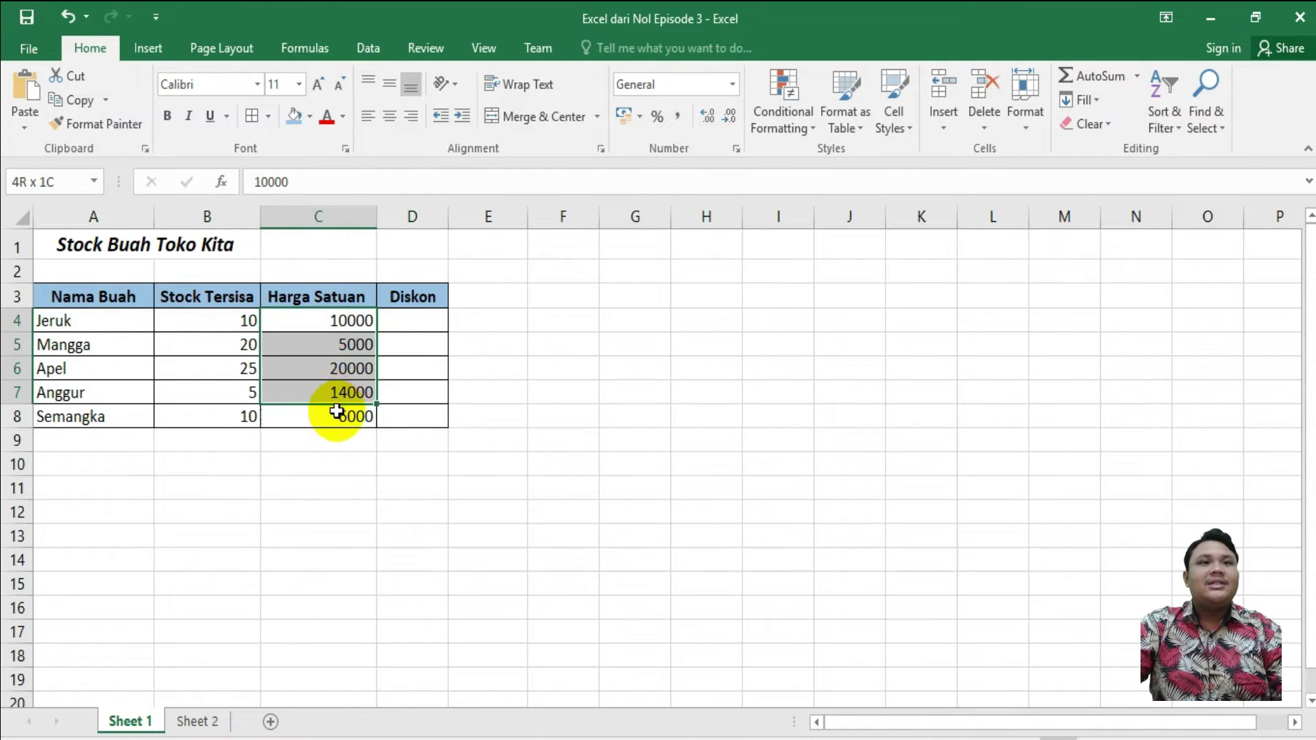
pyautogui.rightClick(339, 415)
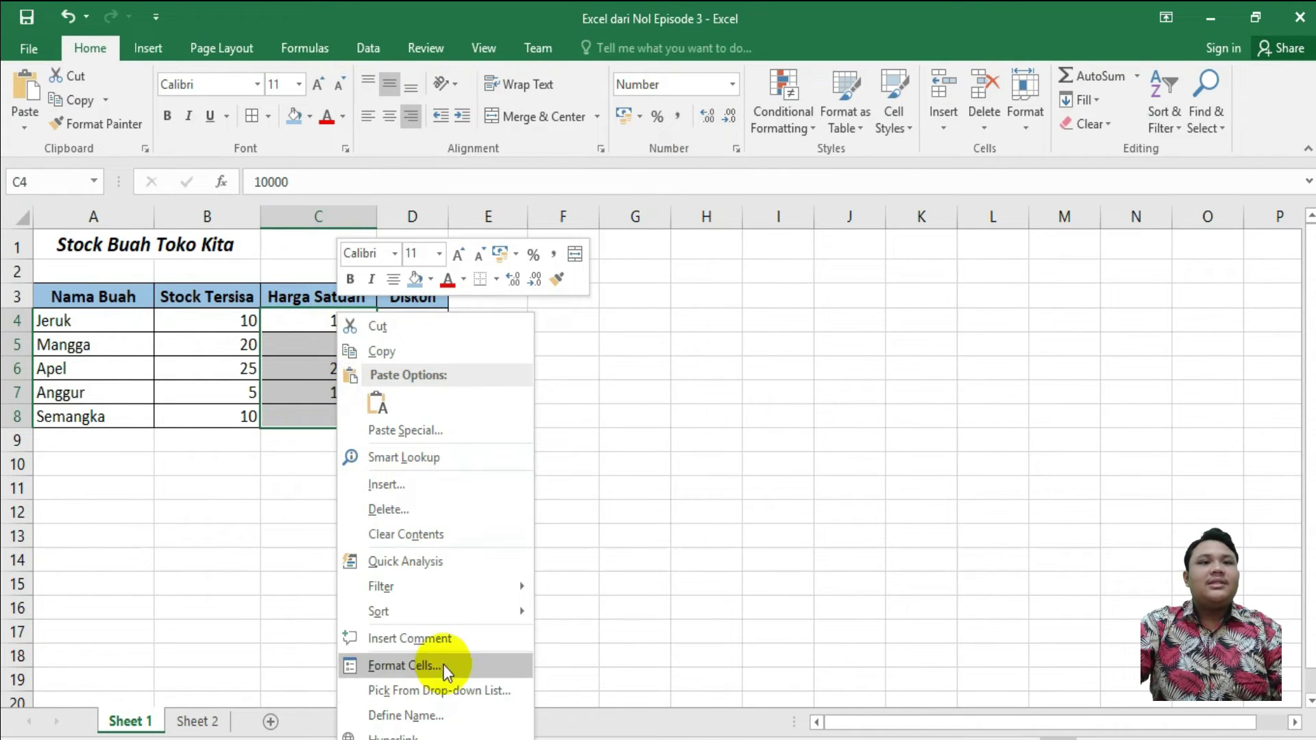
# - Choose the Number category with red negative numbers for the prices
pyautogui.click(442, 664)
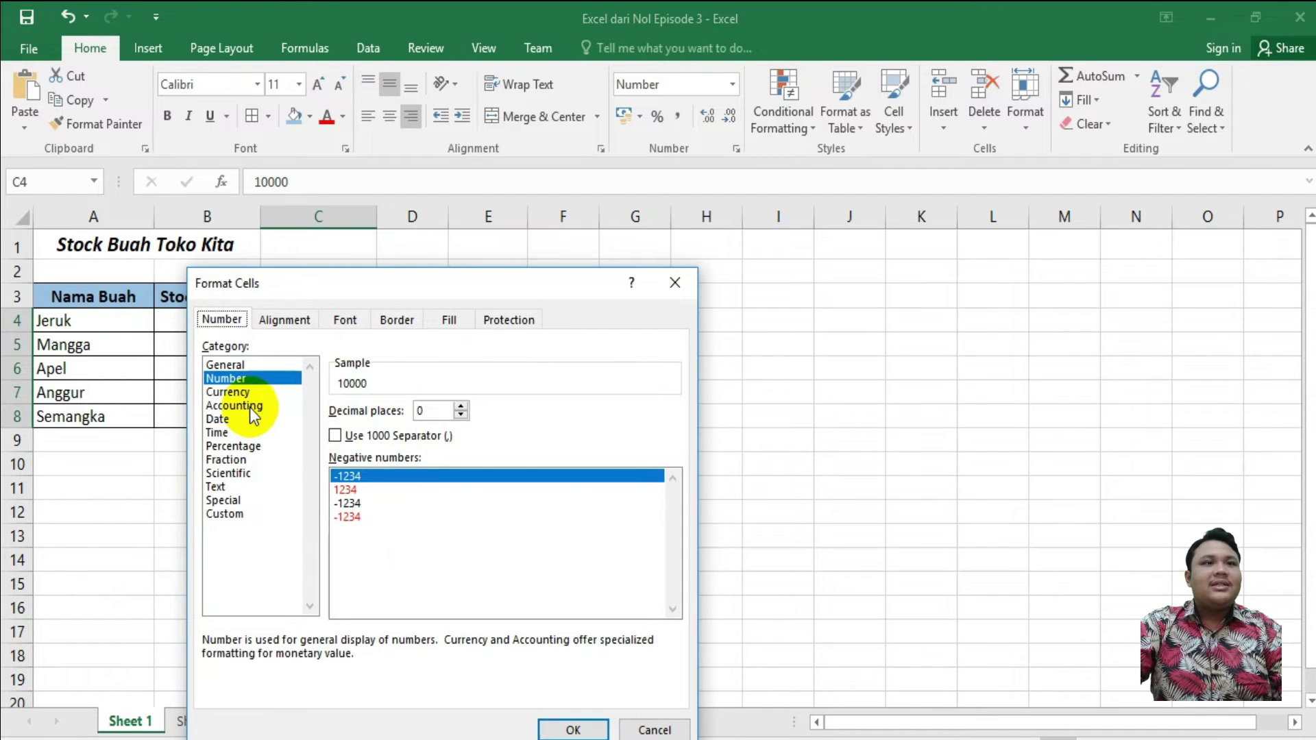
pyautogui.click(250, 407)
pyautogui.click(251, 392)
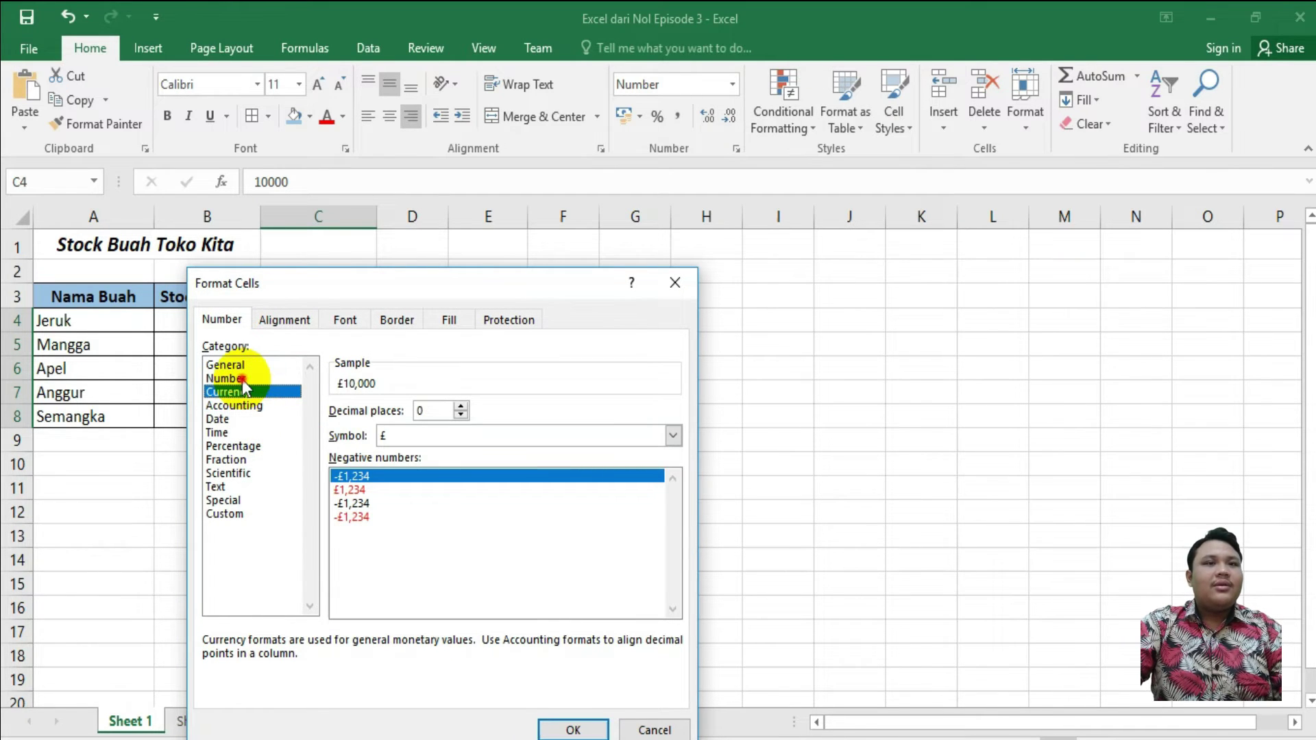
pyautogui.click(241, 379)
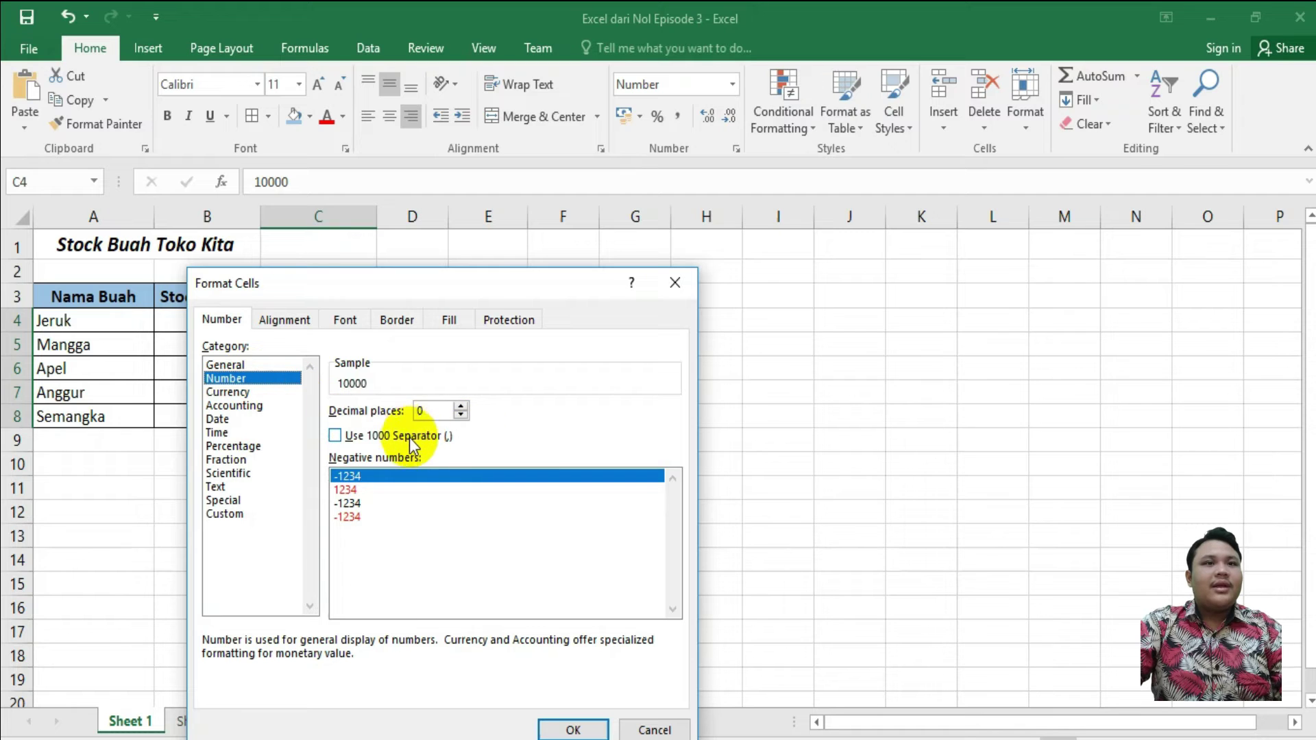
pyautogui.click(404, 503)
pyautogui.click(394, 476)
pyautogui.click(391, 491)
# - Apply the 1000 separator with 0 decimals to the prices, then undo it with Ctrl+Z
pyautogui.click(464, 406)
pyautogui.click(463, 406)
pyautogui.click(428, 435)
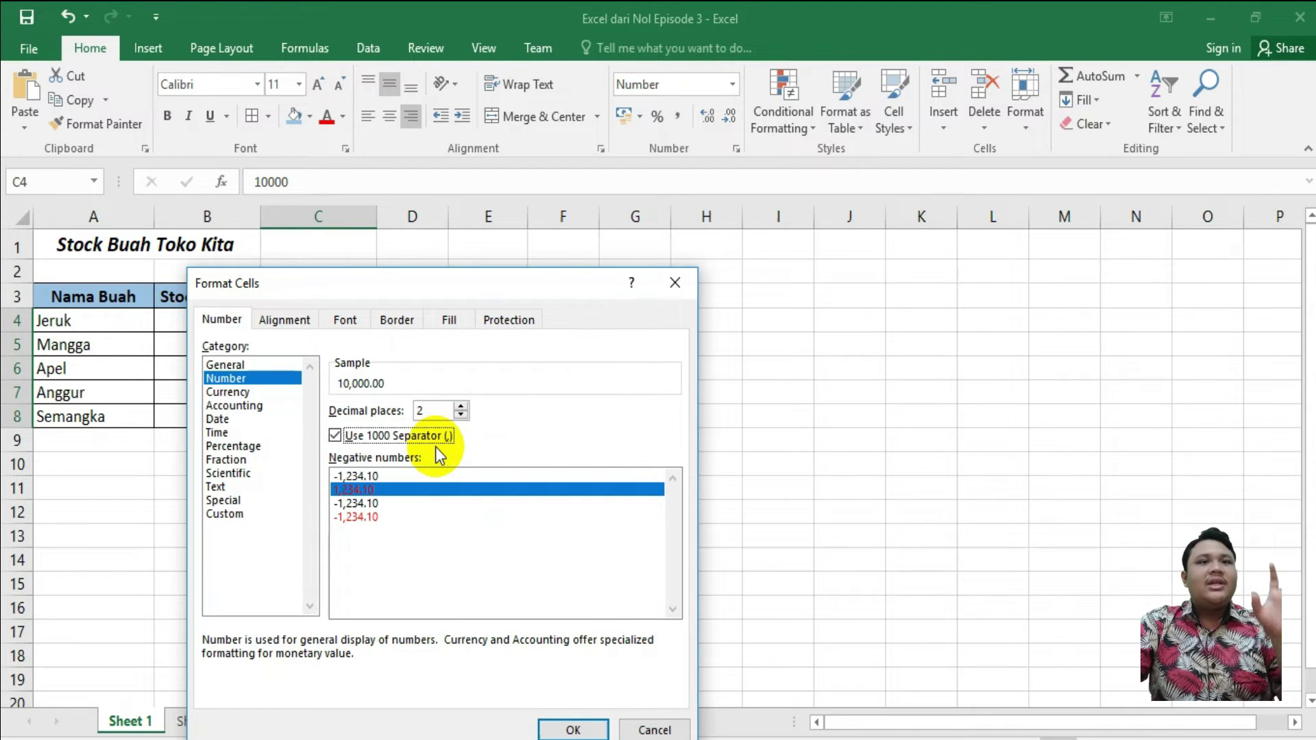
pyautogui.click(462, 414)
pyautogui.click(461, 414)
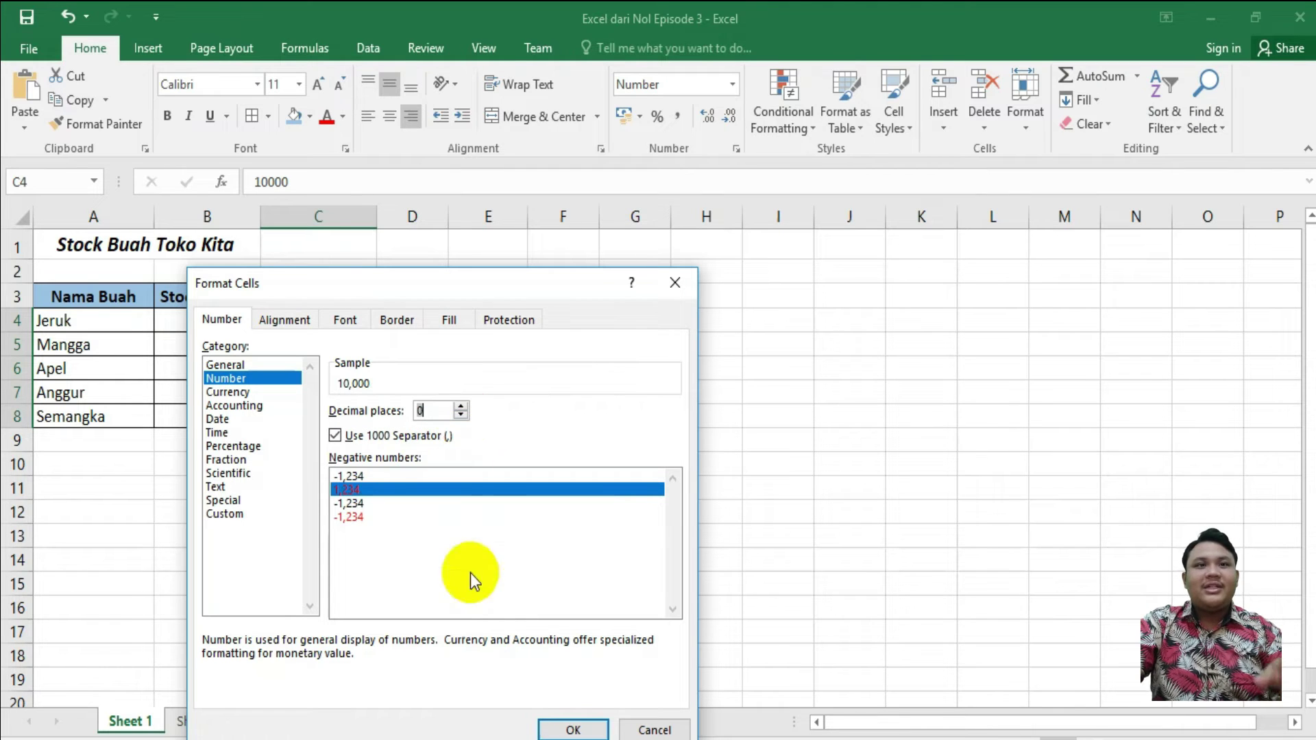
pyautogui.click(573, 727)
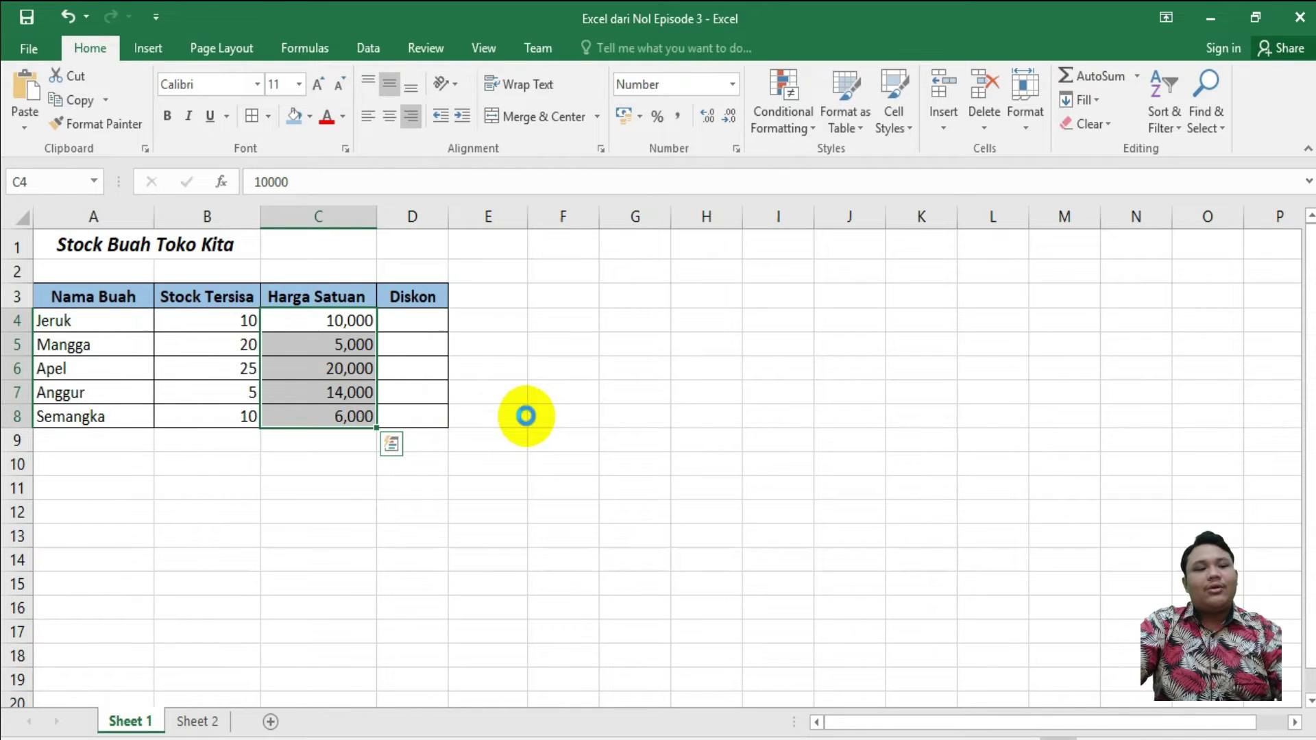
pyautogui.hotkey('ctrl', 'z')
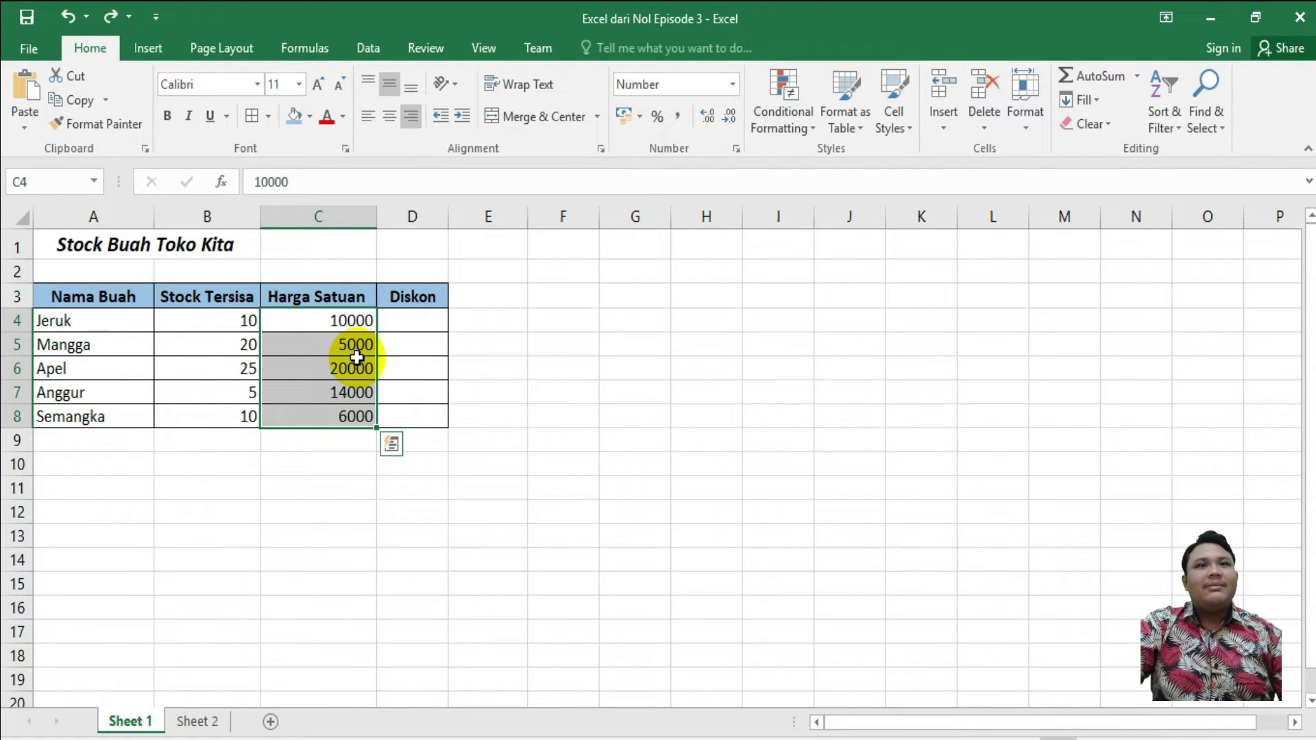
pyautogui.click(479, 388)
pyautogui.click(651, 345)
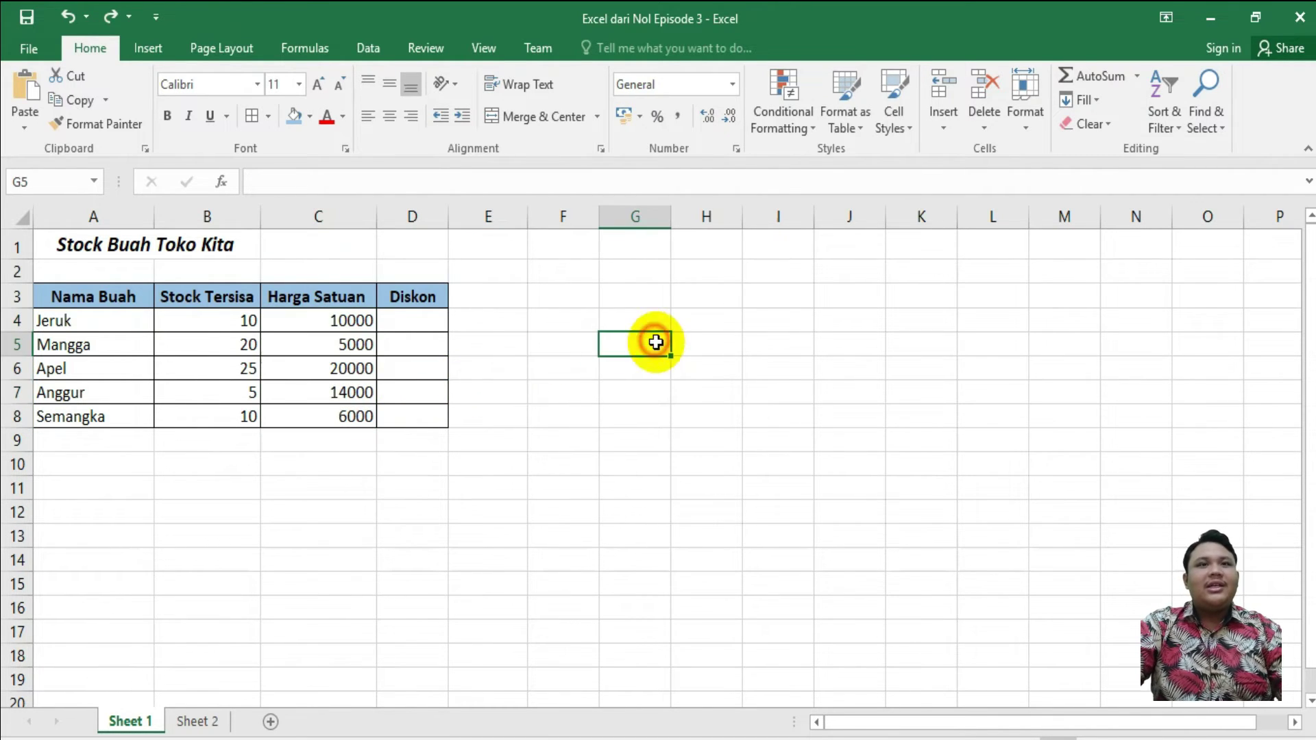
pyautogui.write('10')
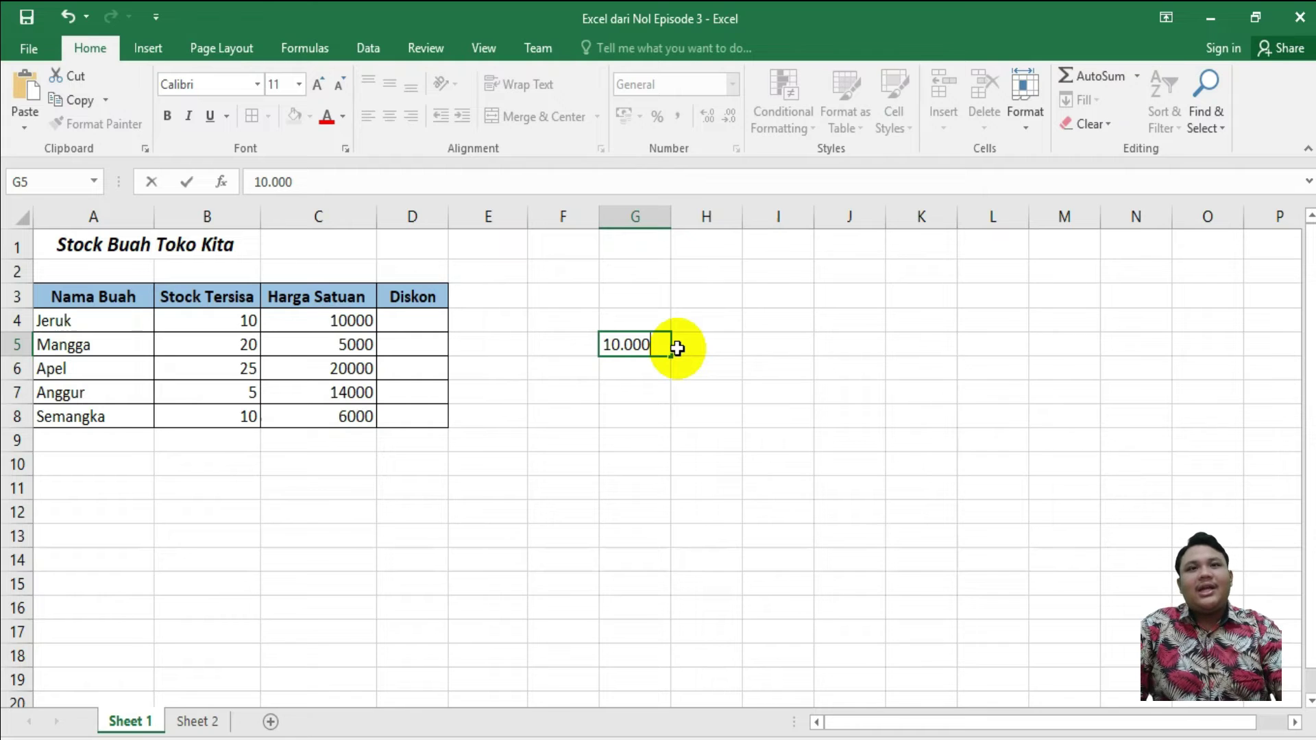
pyautogui.hotkey('ctrl', 'z')
pyautogui.hotkey('ctrl', 'y')
pyautogui.hotkey('ctrl', 'z')
pyautogui.hotkey('ctrl', 'y')
pyautogui.hotkey('ctrl', 'z')
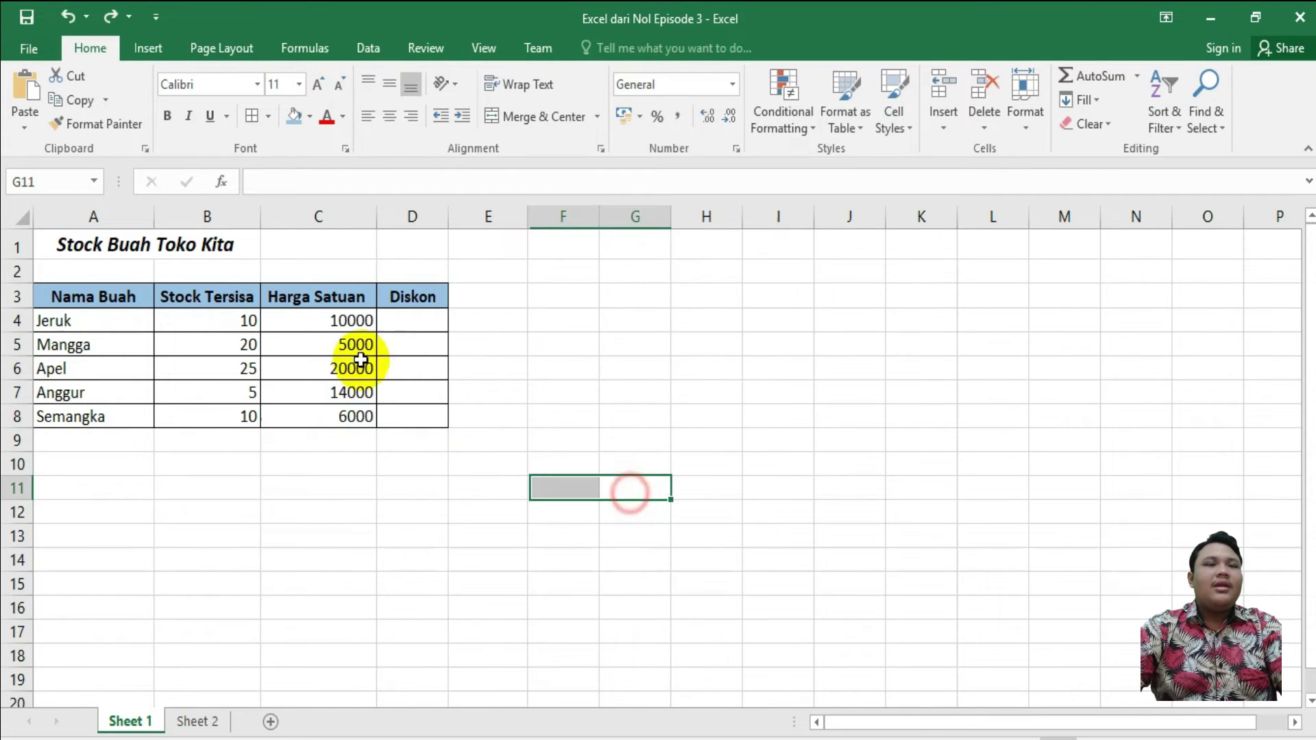
pyautogui.moveTo(329, 319); pyautogui.dragTo(339, 416)
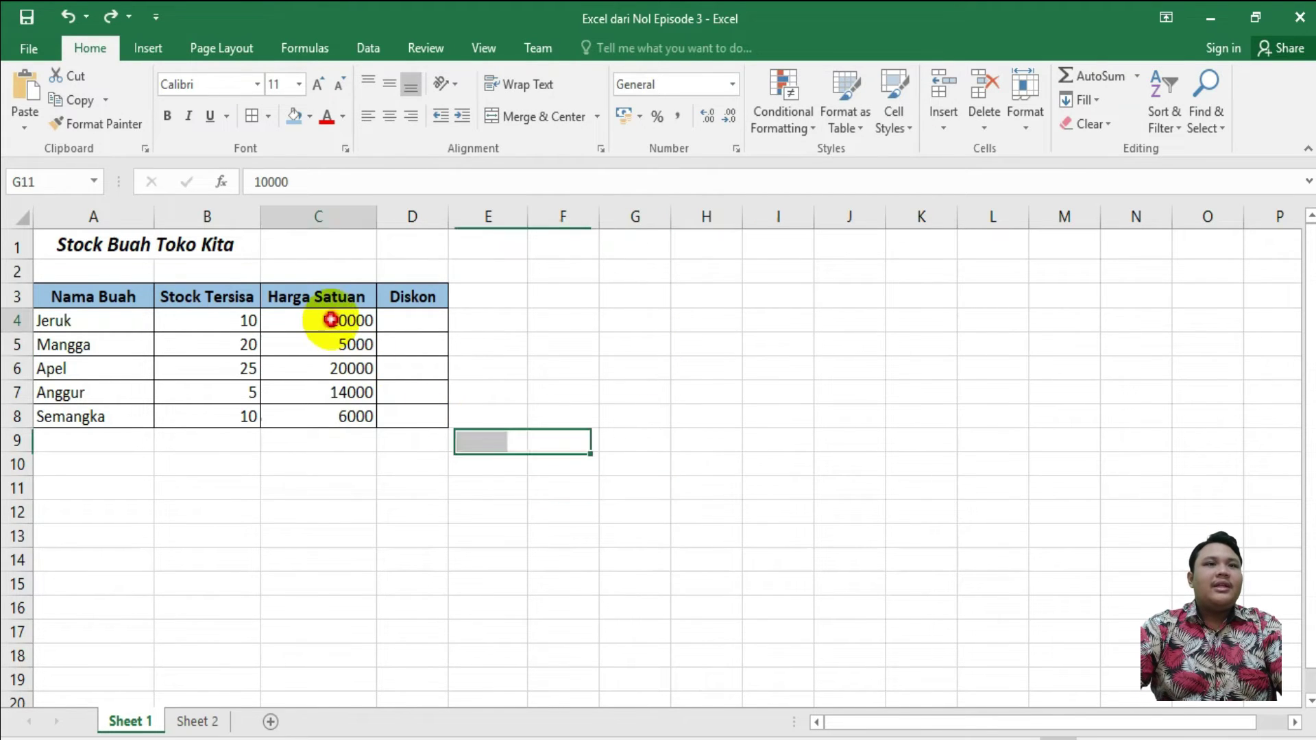
# - Give only the Jeruk price in C4 a 1000 separator with 0 decimals, showing 10,000
pyautogui.rightClick(322, 359)
pyautogui.press('Escape')
pyautogui.click(326, 329)
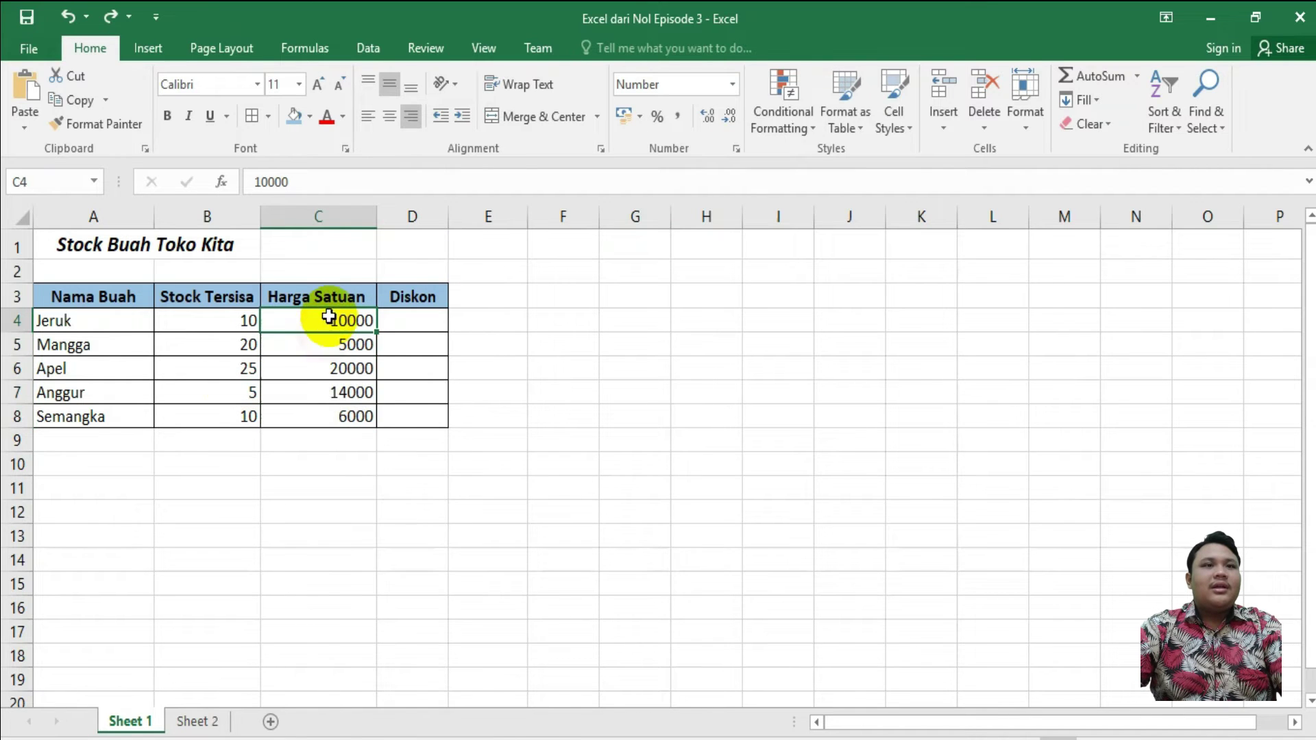
pyautogui.rightClick(329, 314)
pyautogui.click(391, 668)
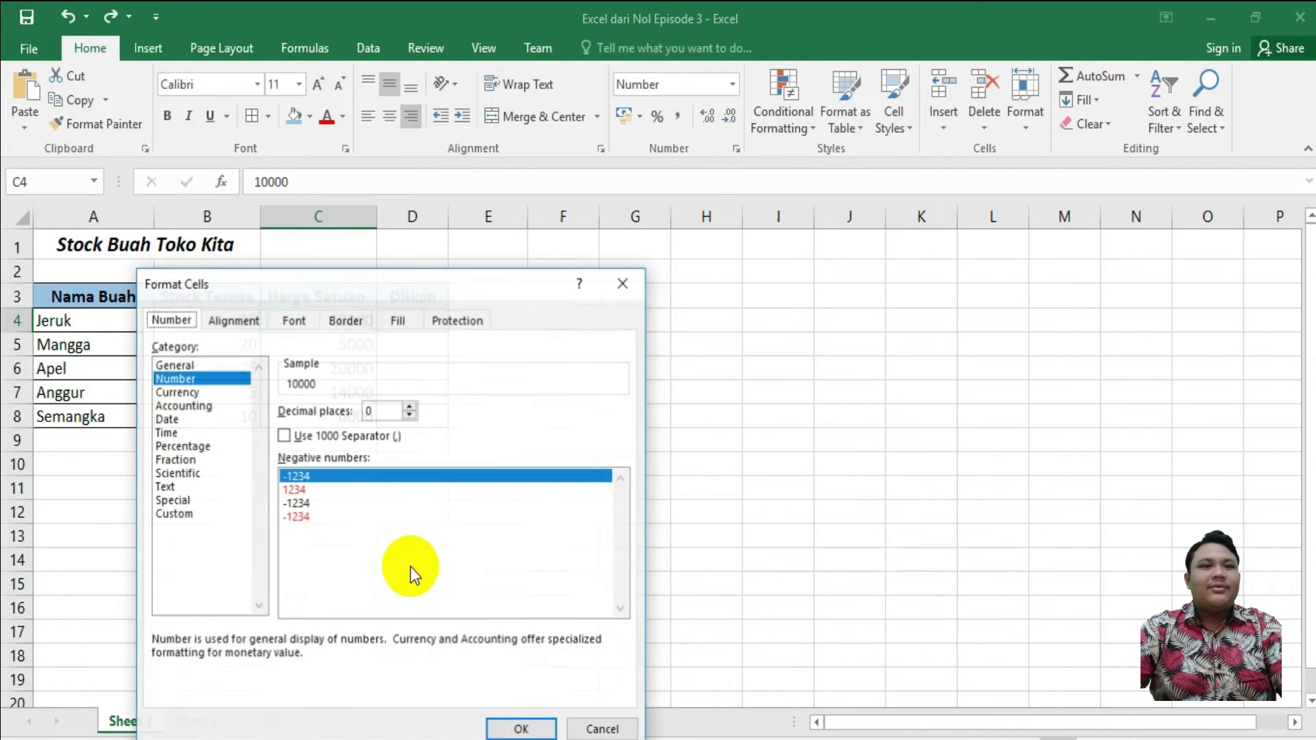
pyautogui.click(334, 439)
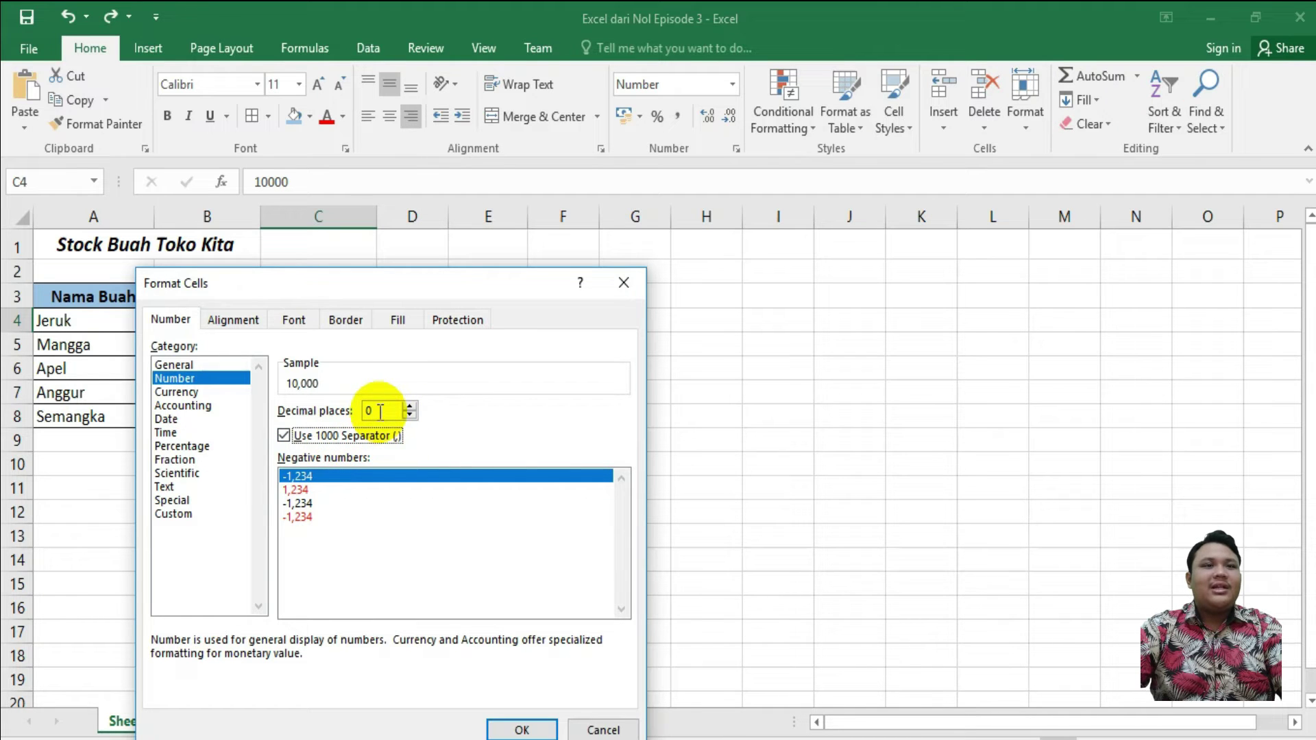
pyautogui.click(409, 416)
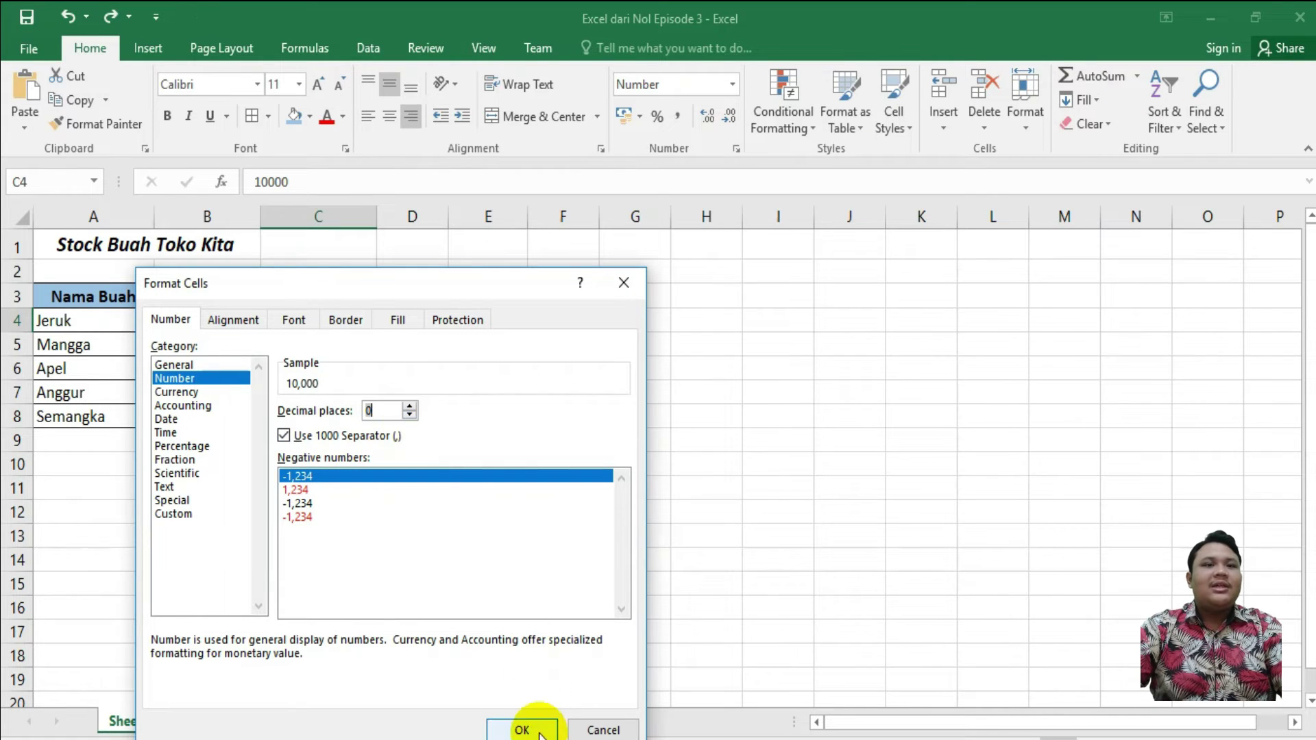
pyautogui.click(540, 731)
pyautogui.click(488, 368)
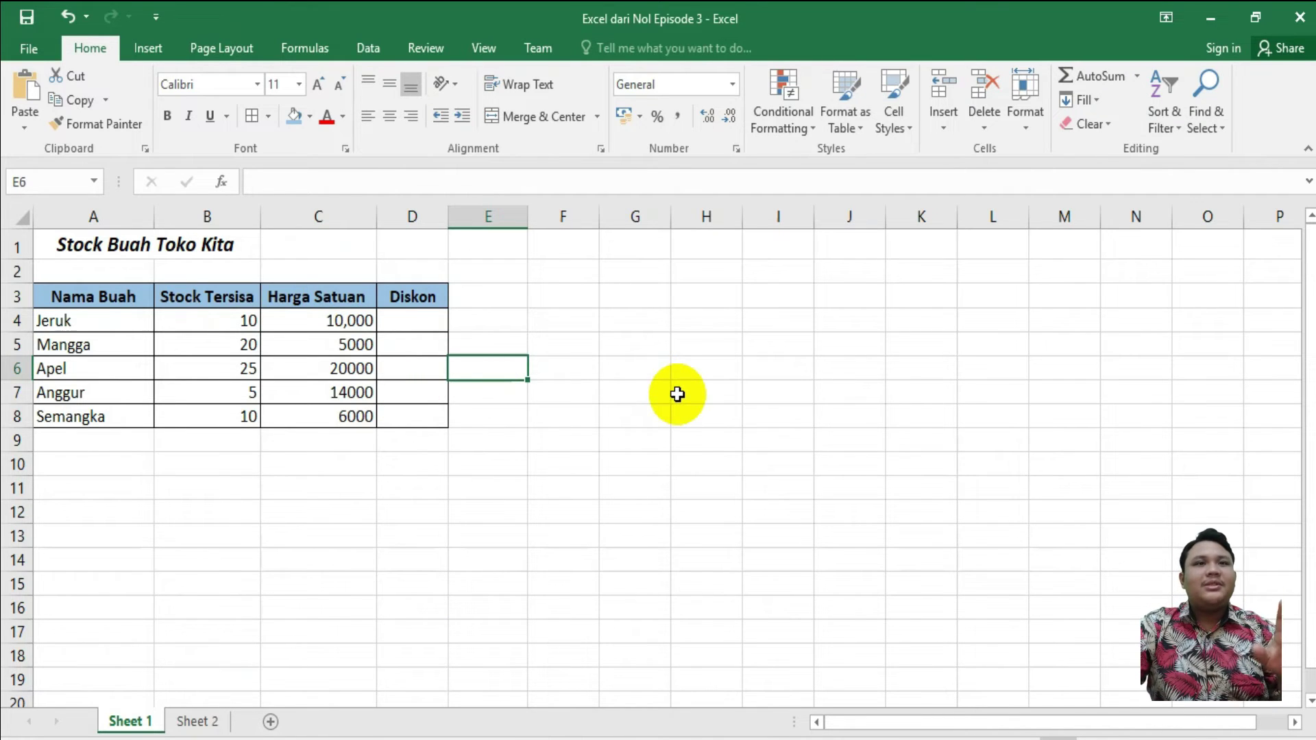
pyautogui.click(342, 322)
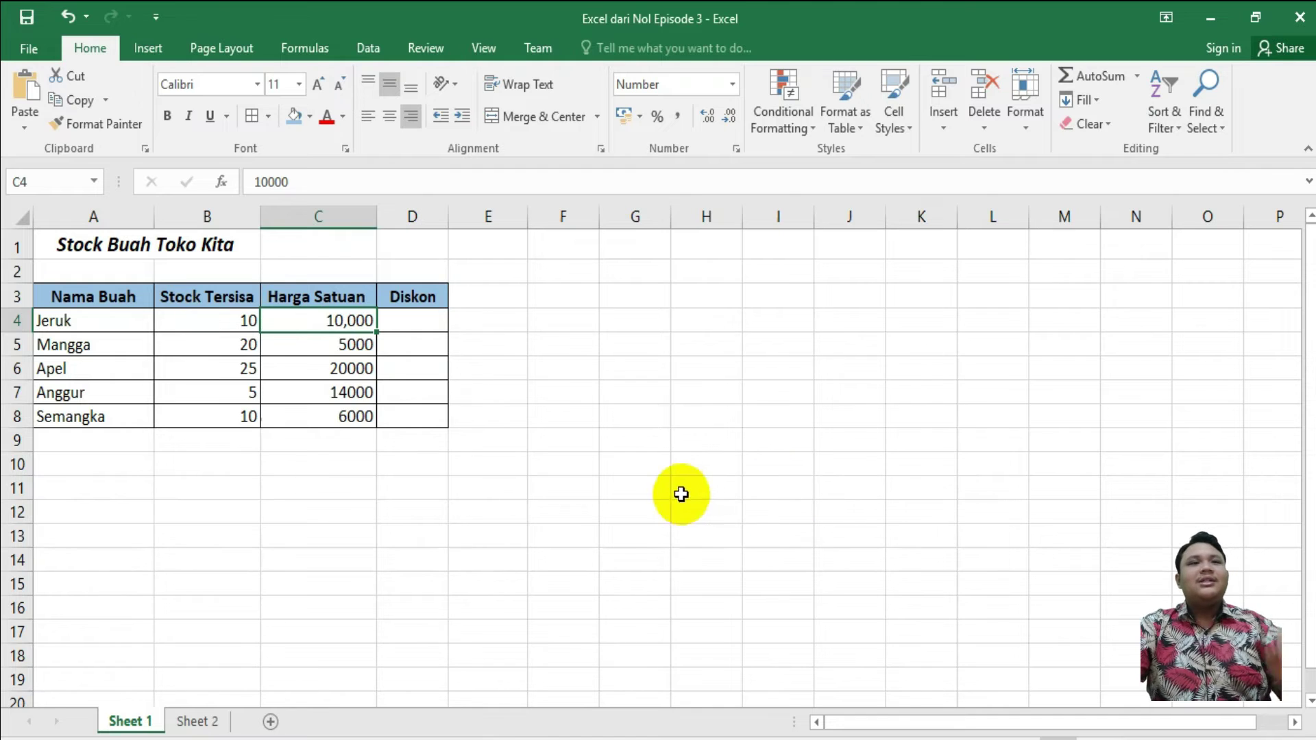
# - Undo C4's separator format and select all five prices in C4:C8
pyautogui.hotkey('ctrl', 'z')
pyautogui.moveTo(601, 444); pyautogui.dragTo(582, 442)
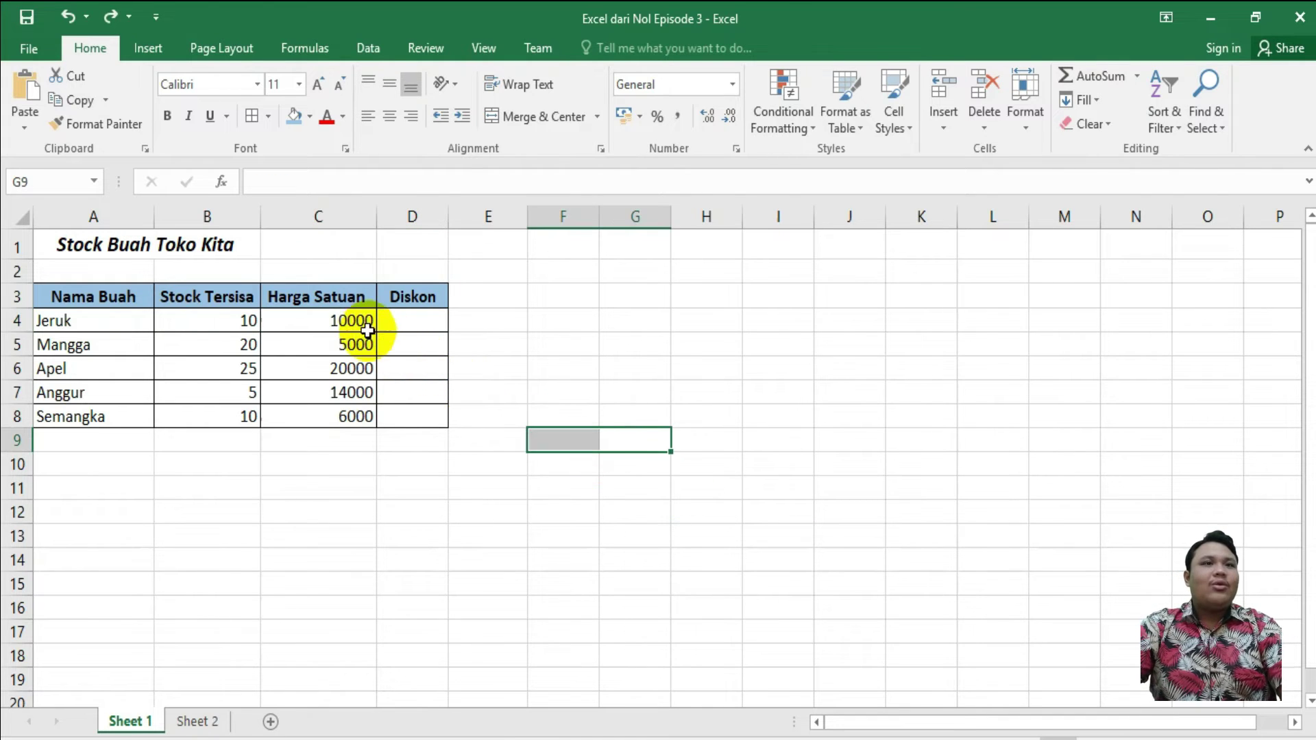
pyautogui.moveTo(347, 320); pyautogui.dragTo(355, 412)
# - Apply the 1000 separator with 0 decimals to all prices, e.g. 10,000 and 20,000
pyautogui.rightClick(354, 413)
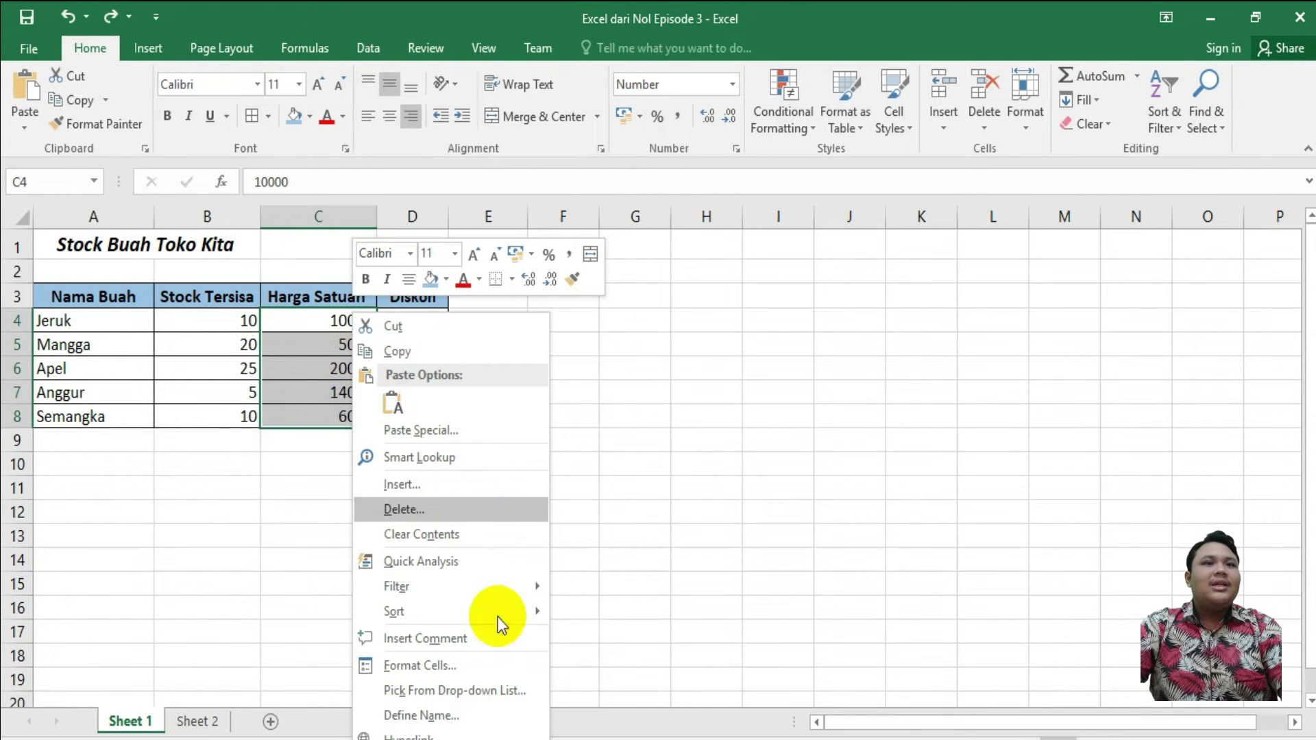
pyautogui.click(475, 665)
pyautogui.click(374, 436)
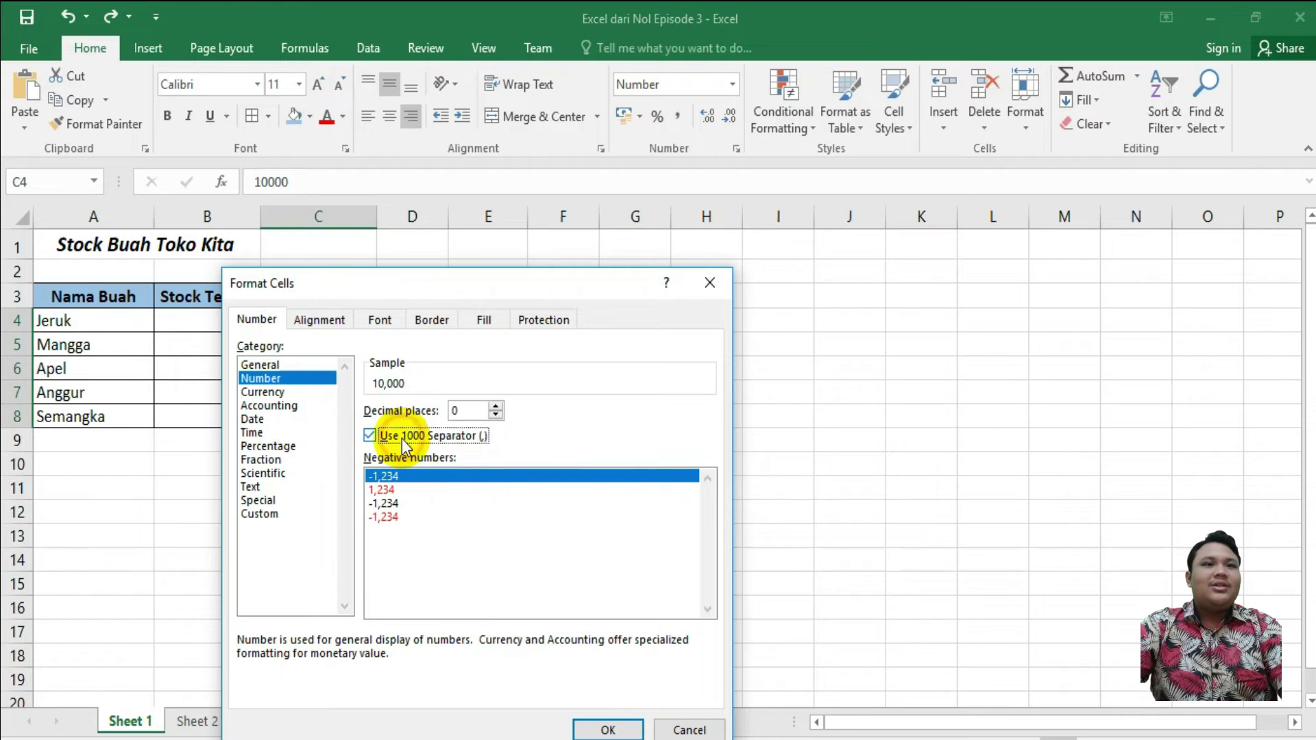
pyautogui.click(494, 408)
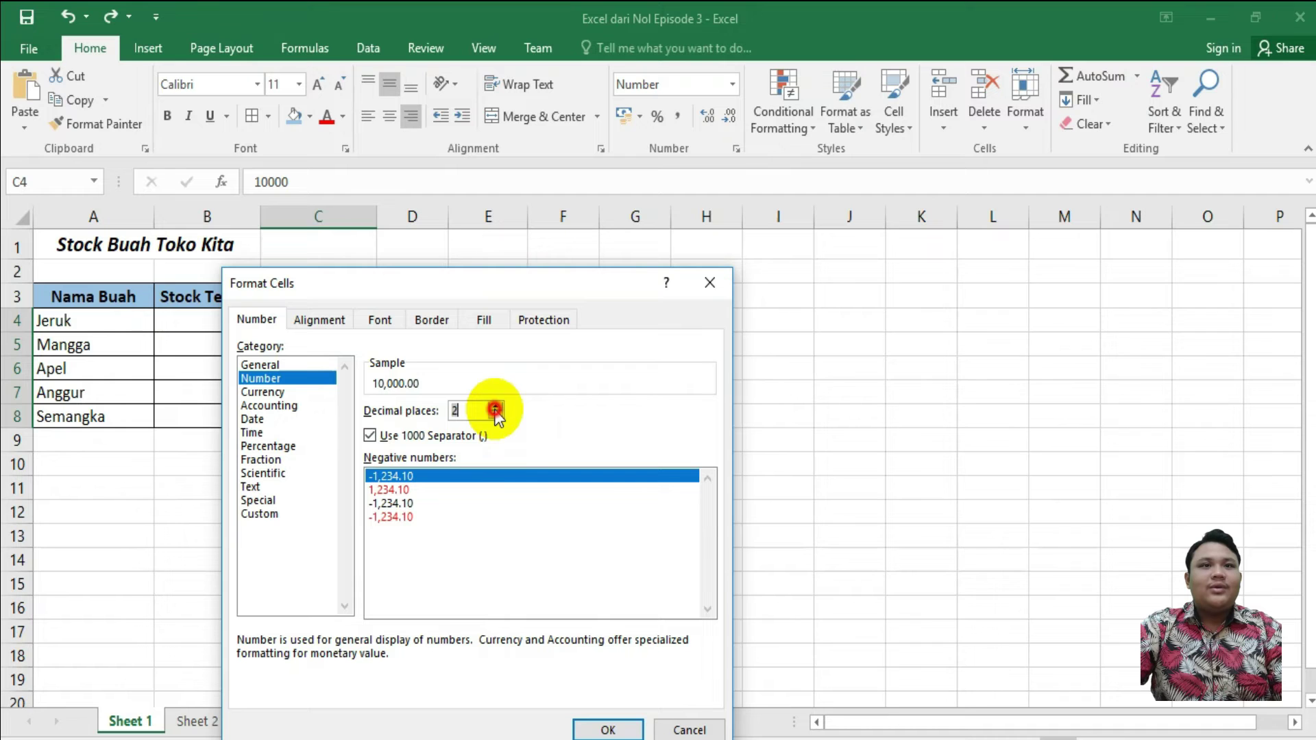
pyautogui.click(494, 409)
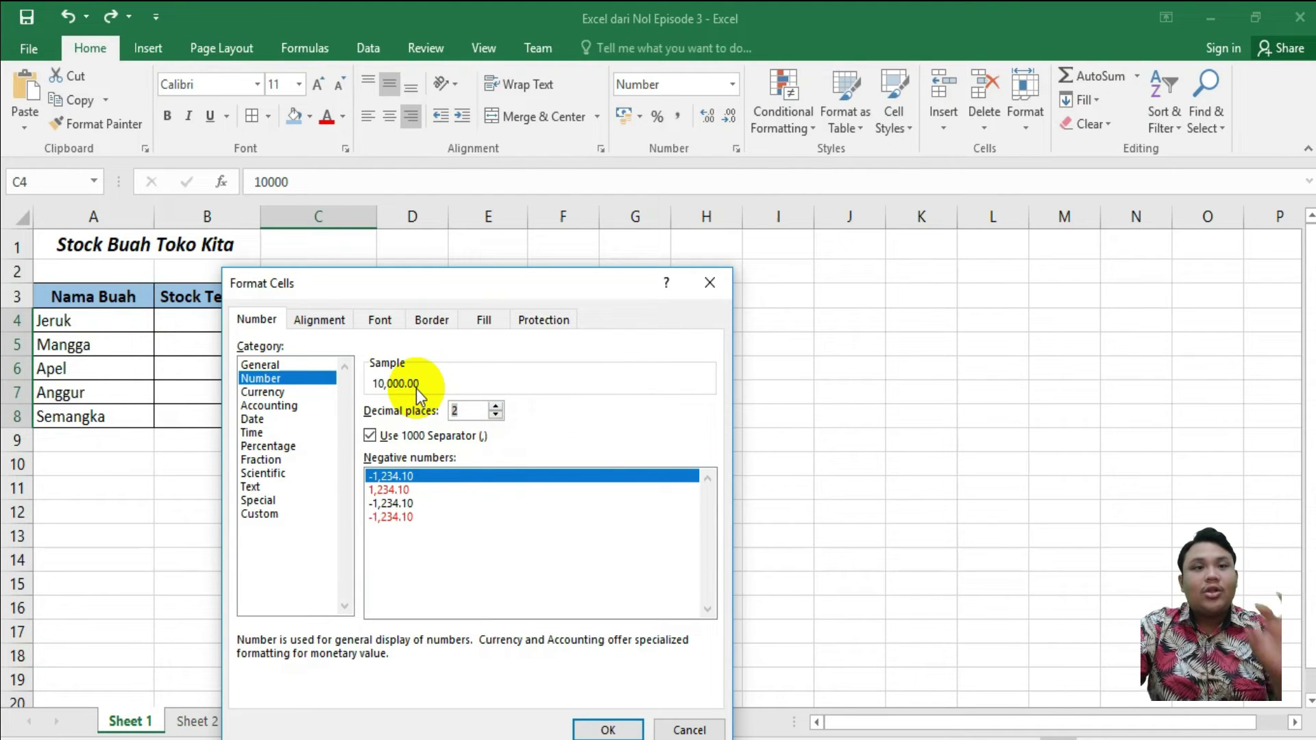
pyautogui.click(495, 414)
pyautogui.click(495, 415)
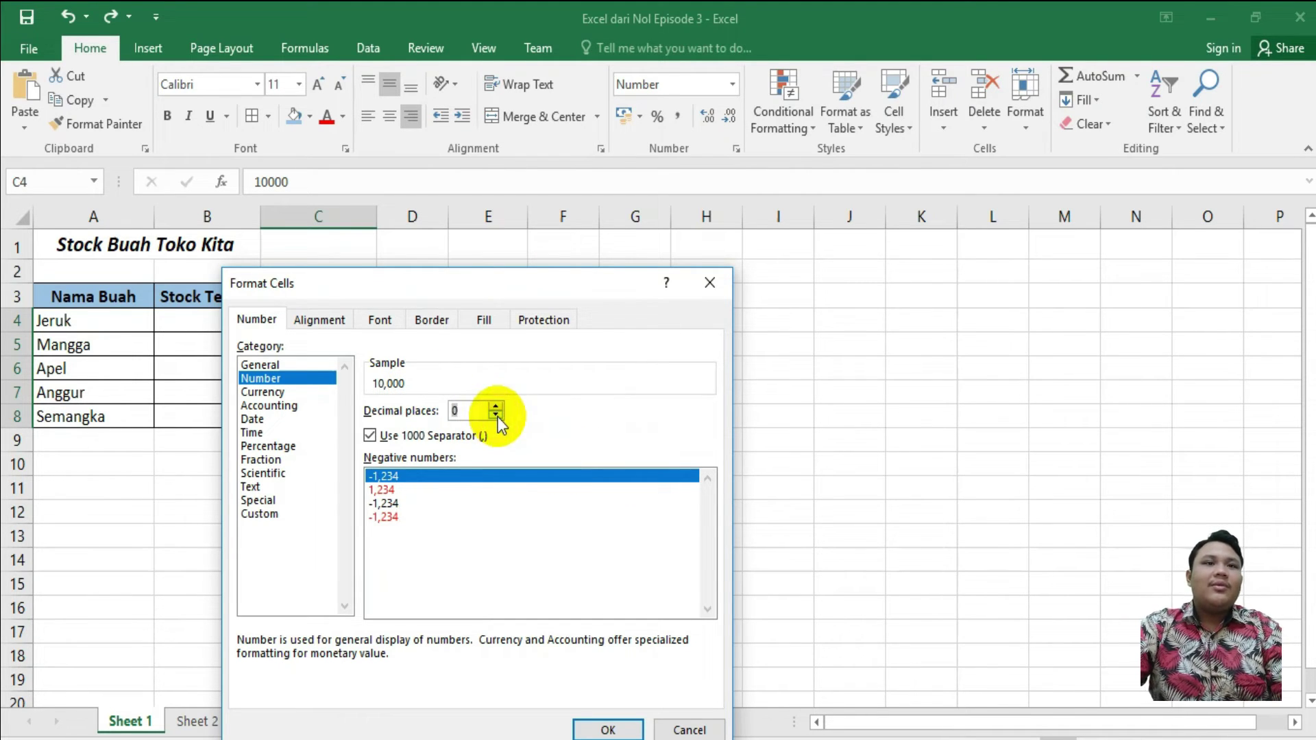
pyautogui.click(607, 730)
pyautogui.click(549, 514)
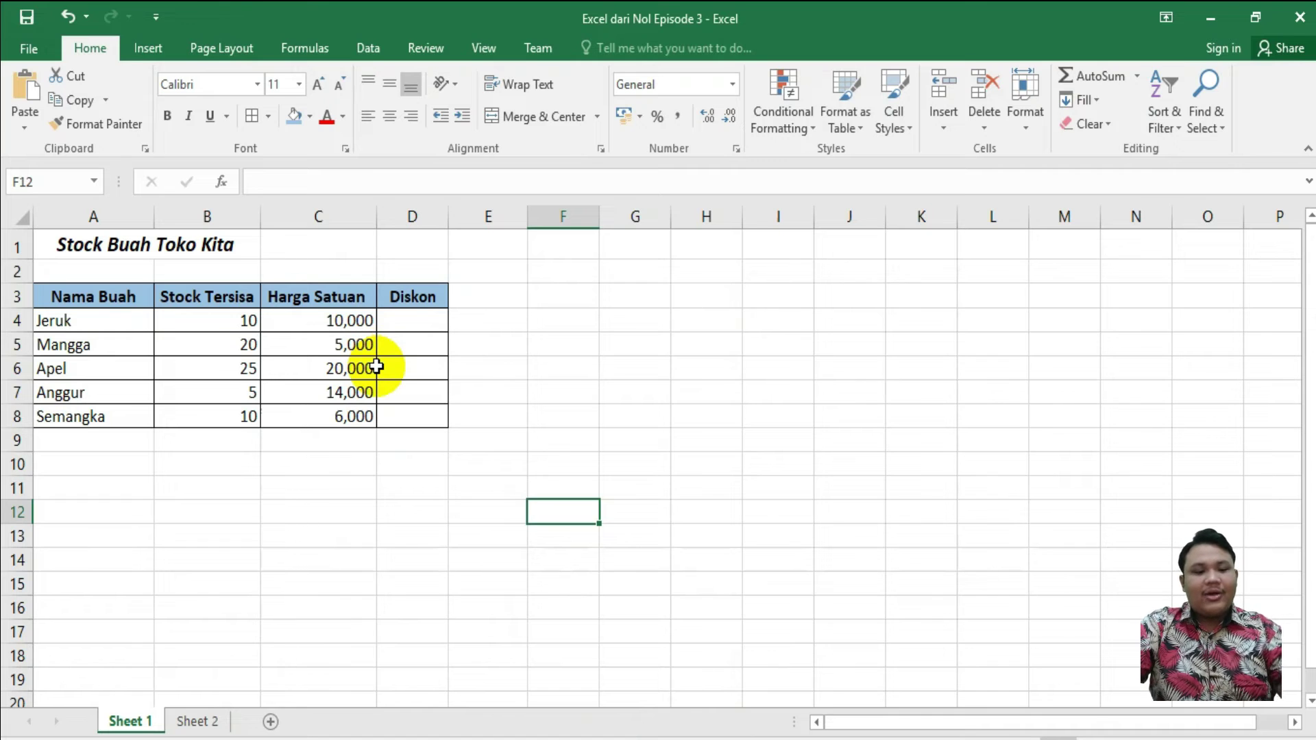
# - Enter discounts 10, 20, 40, 60 and 20 in D4:D8 and select them
pyautogui.click(408, 320)
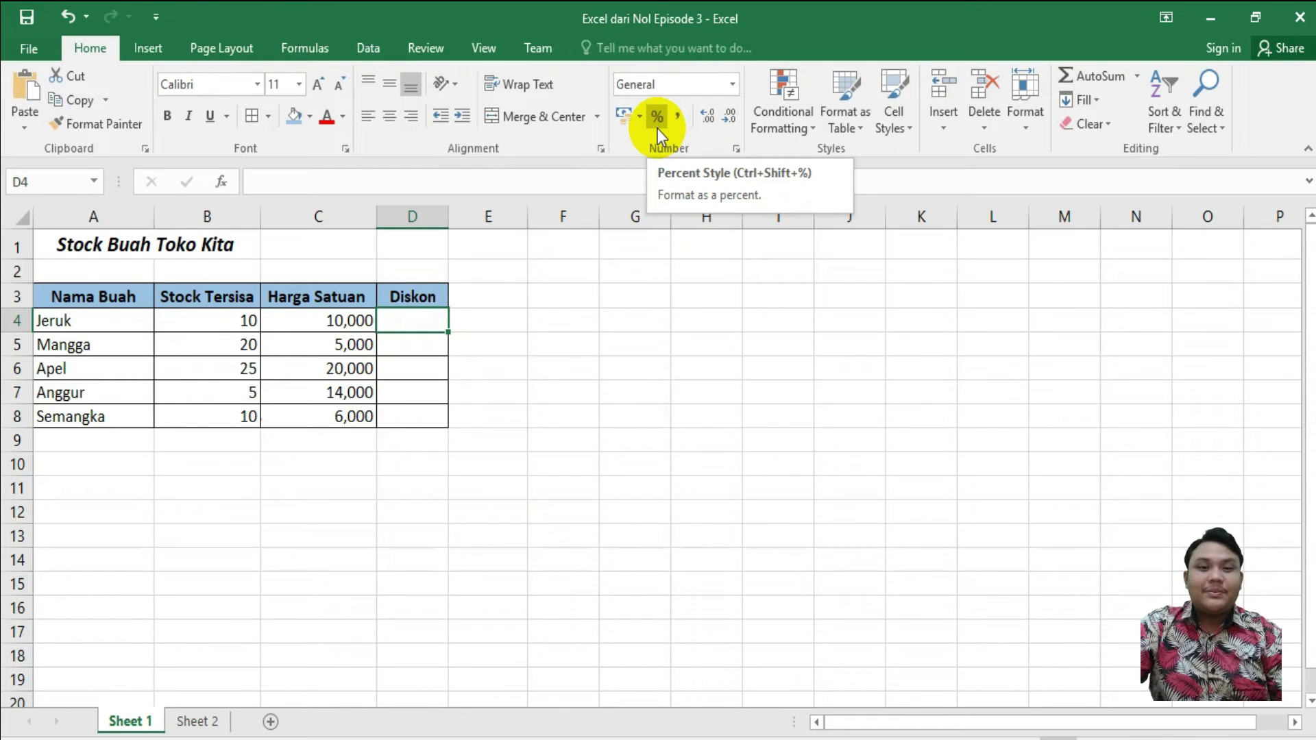
pyautogui.write('10')
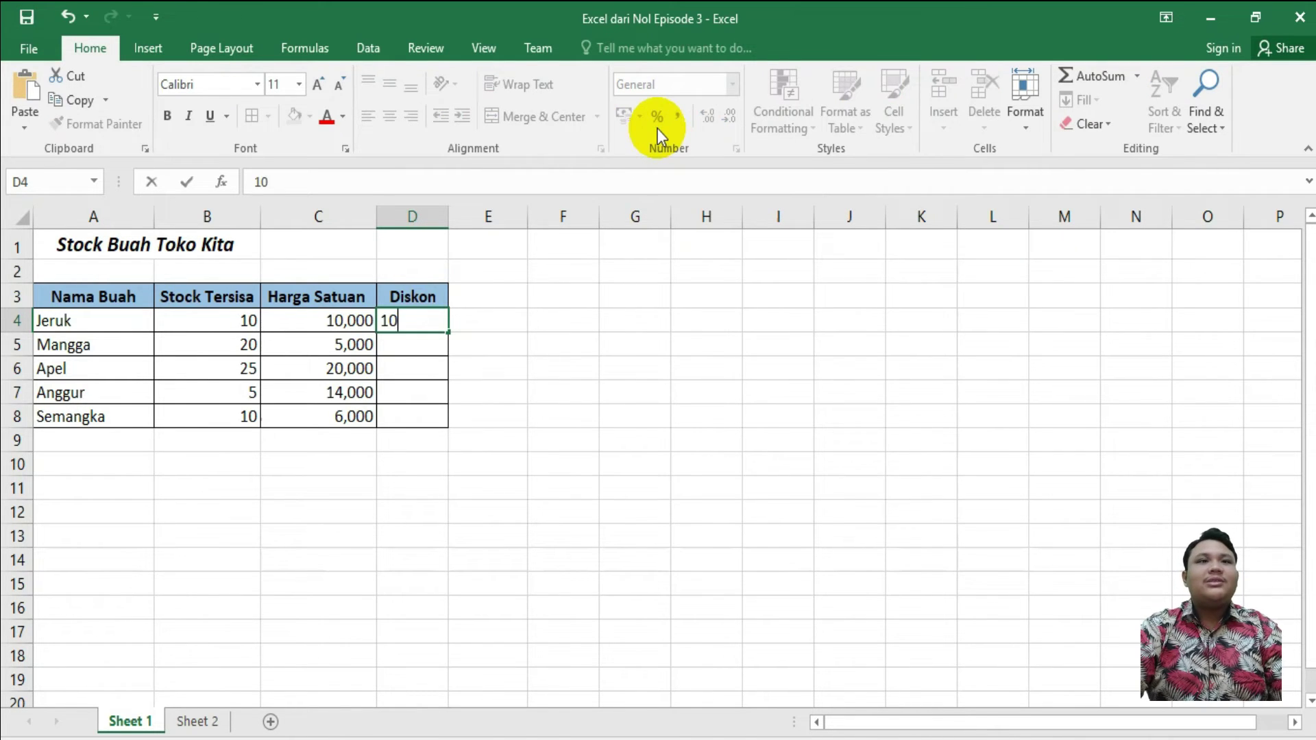
pyautogui.press('Return')
pyautogui.write('20')
pyautogui.press('Return')
pyautogui.write('40')
pyautogui.press('Return')
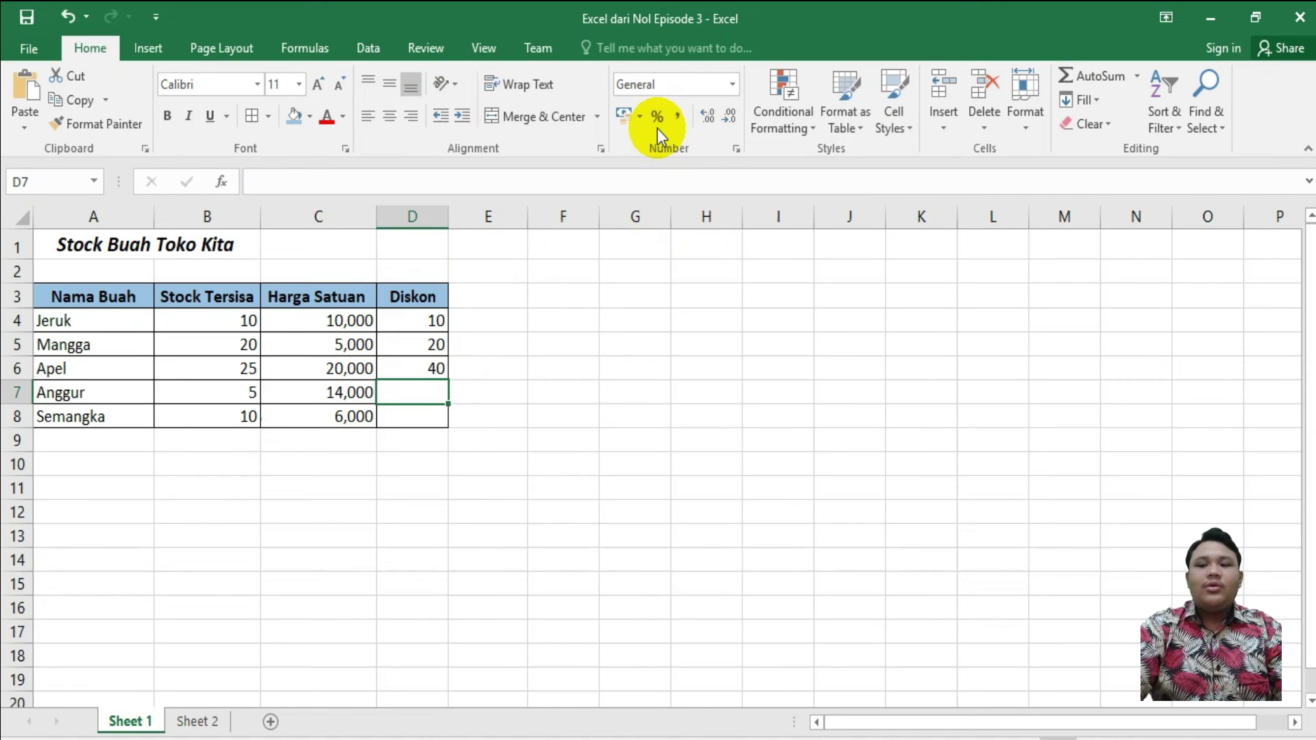
pyautogui.write('60')
pyautogui.press('Return')
pyautogui.write('20')
pyautogui.press('Return')
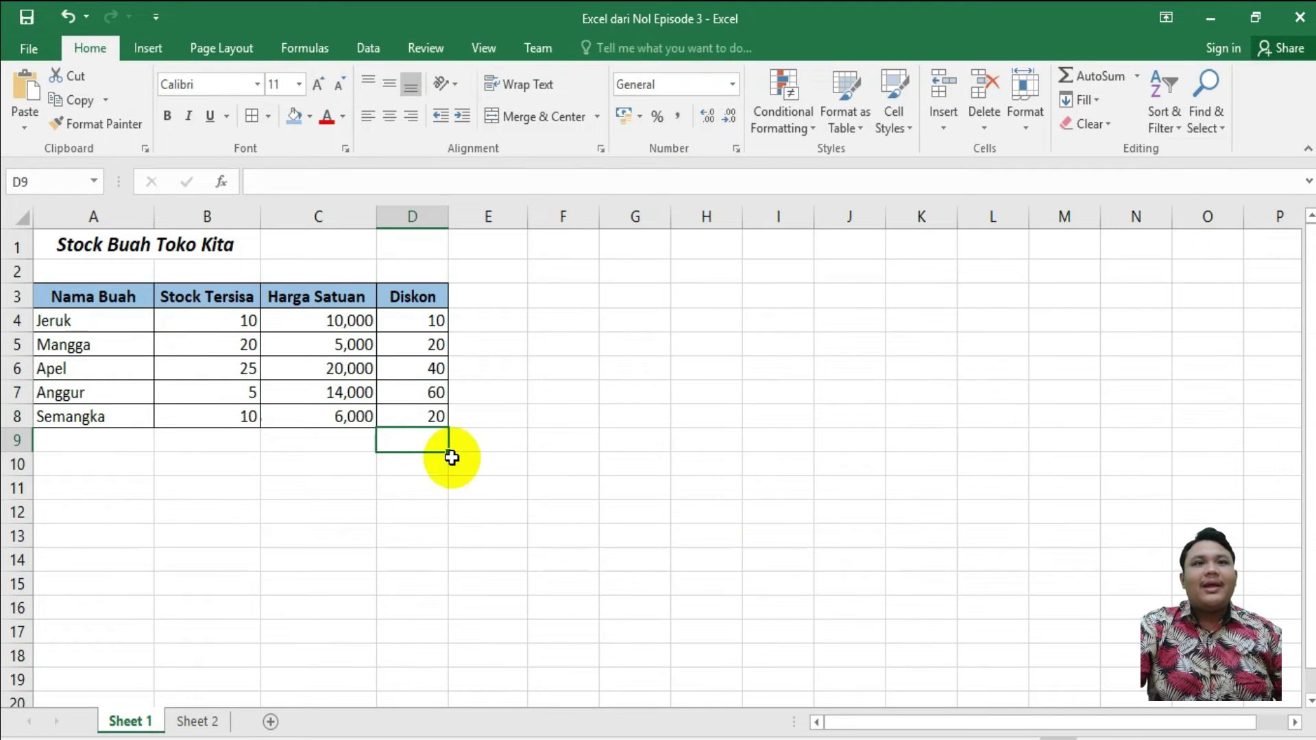
pyautogui.moveTo(412, 319); pyautogui.dragTo(410, 416)
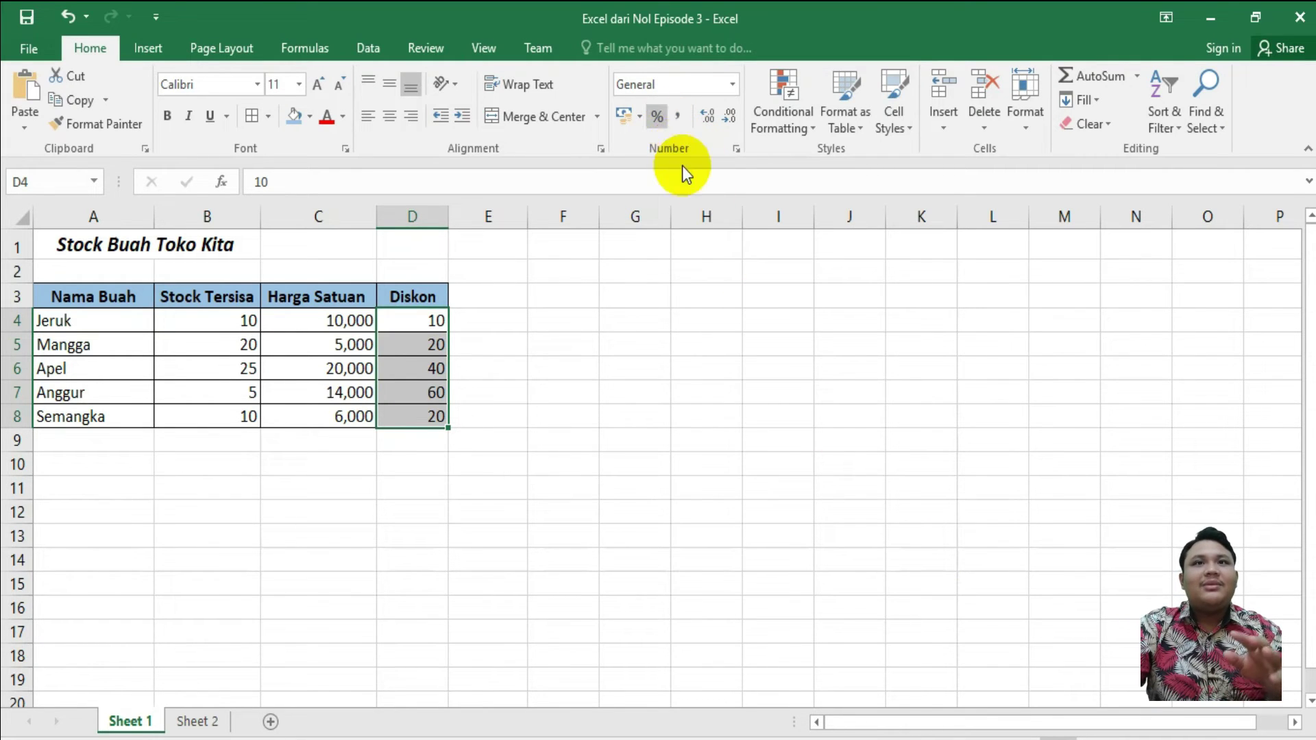
# - Try Percent Style and Comma Style on the discounts, ending with Percent Style
pyautogui.click(652, 126)
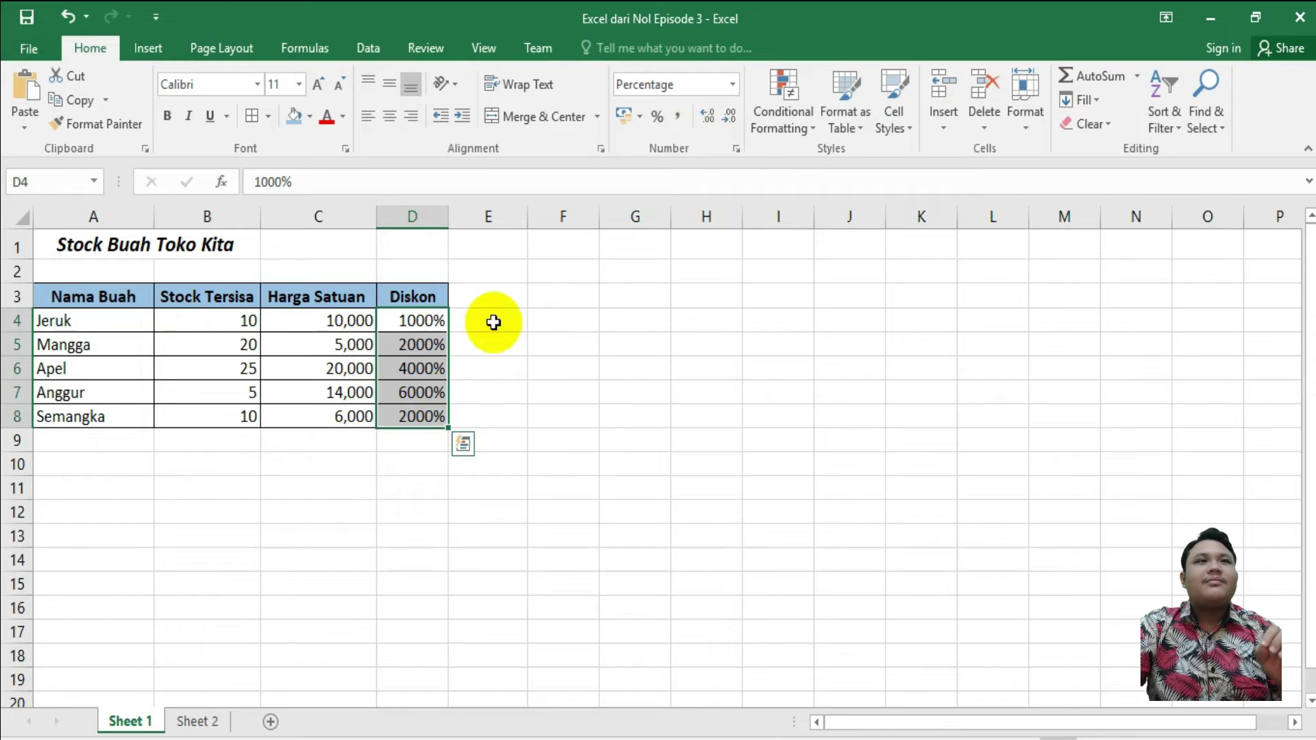
pyautogui.click(675, 122)
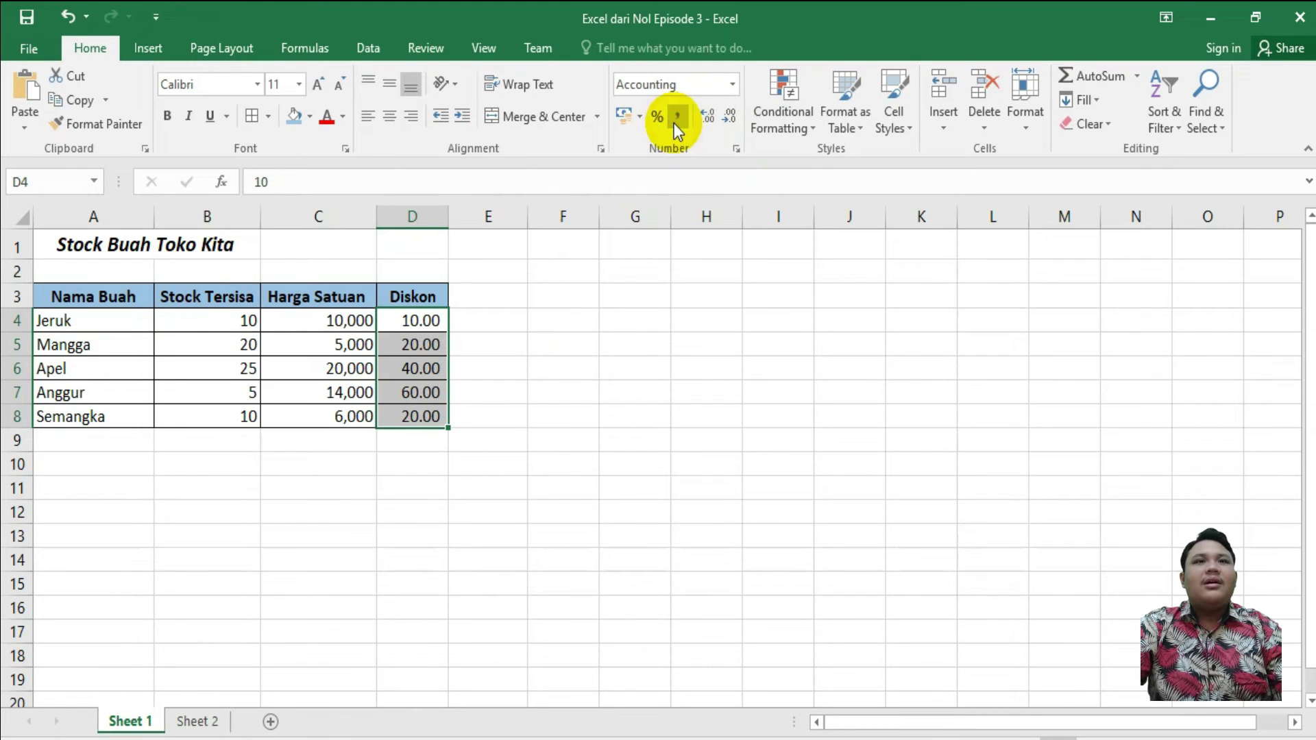
pyautogui.click(650, 116)
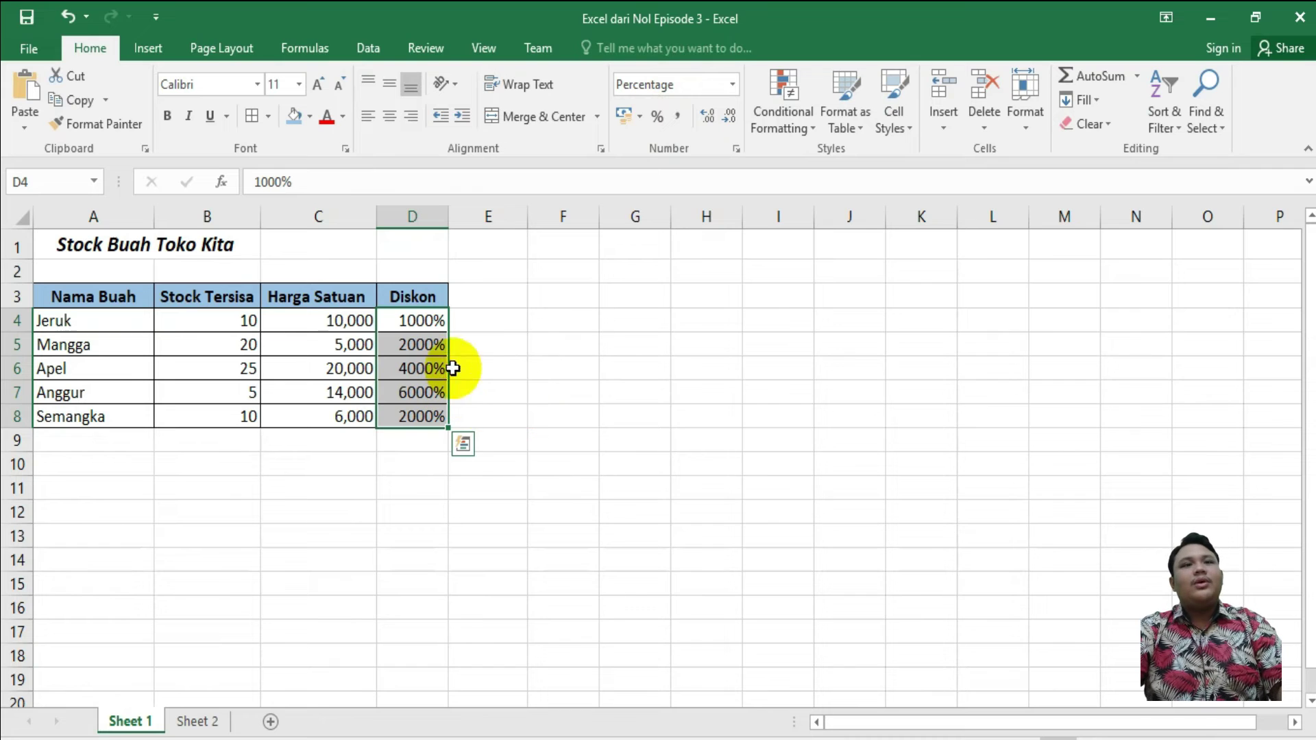
pyautogui.click(732, 84)
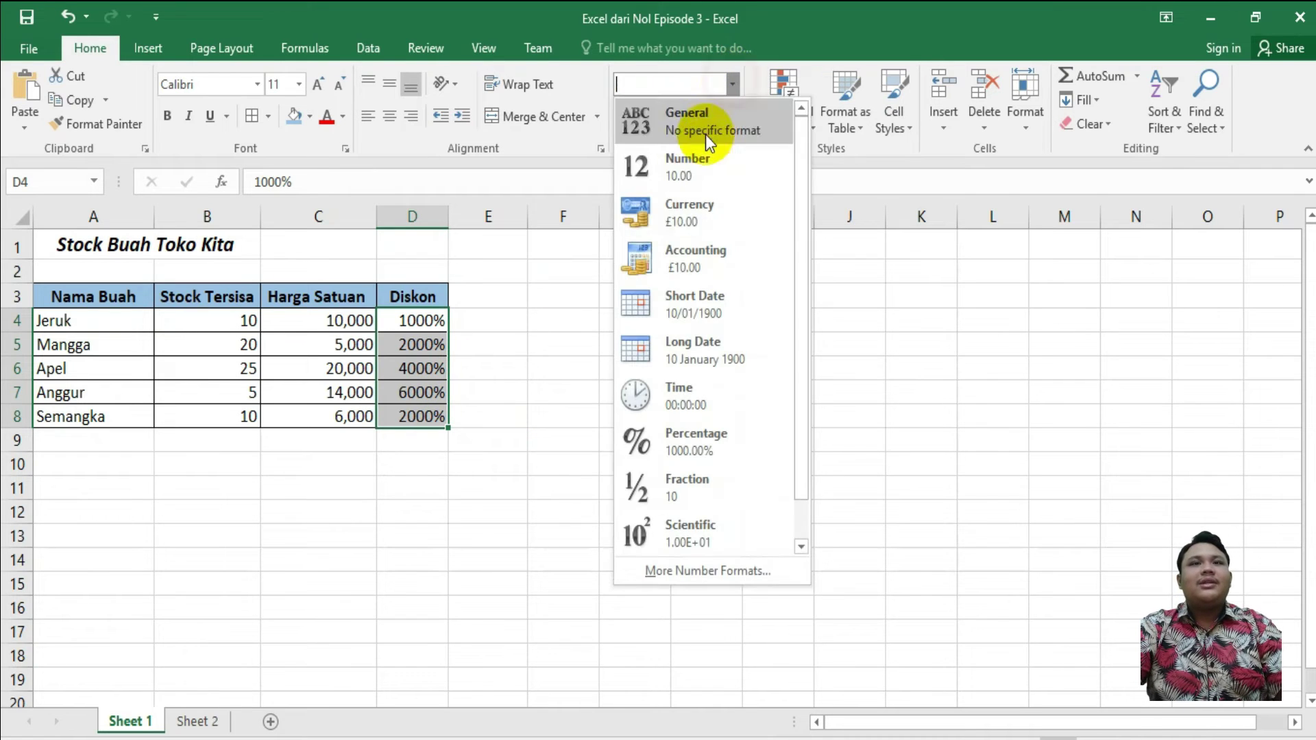
pyautogui.click(368, 445)
# - Set the Diskon cells to Percentage format with 0 decimal places
pyautogui.rightClick(413, 327)
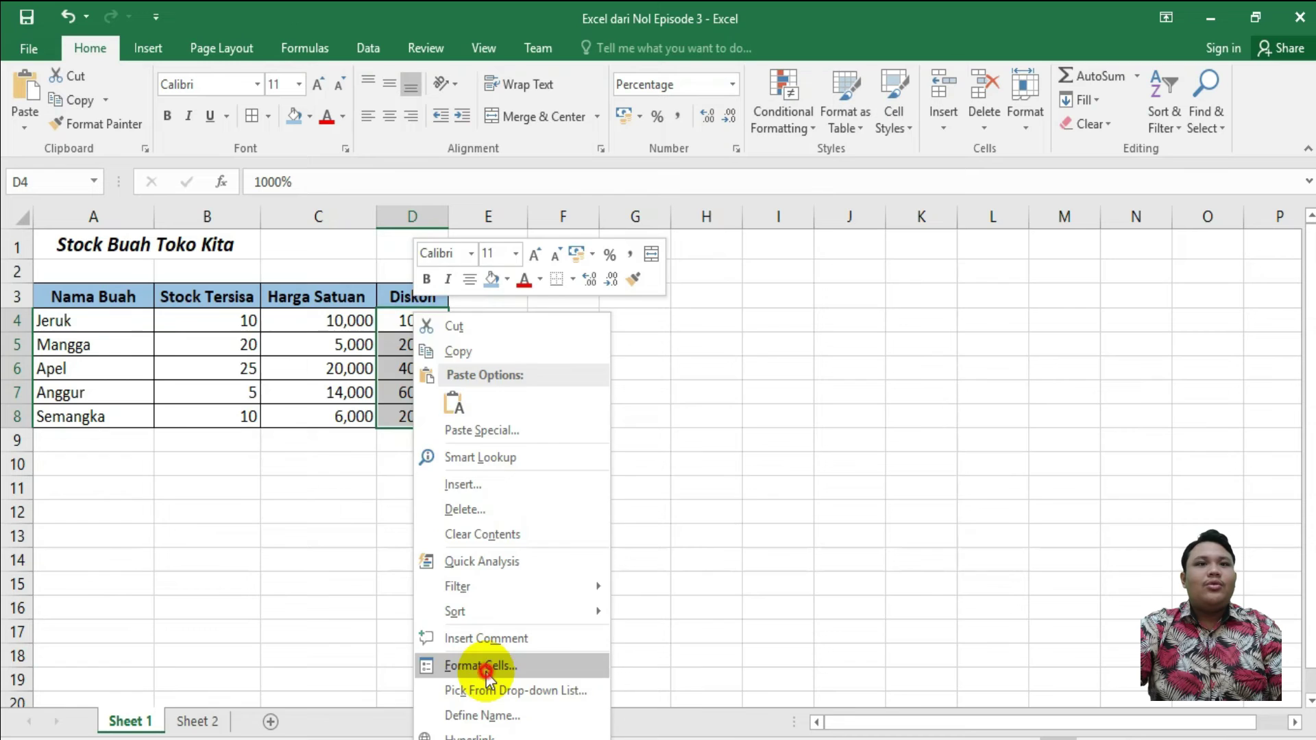
pyautogui.click(453, 665)
pyautogui.click(503, 413)
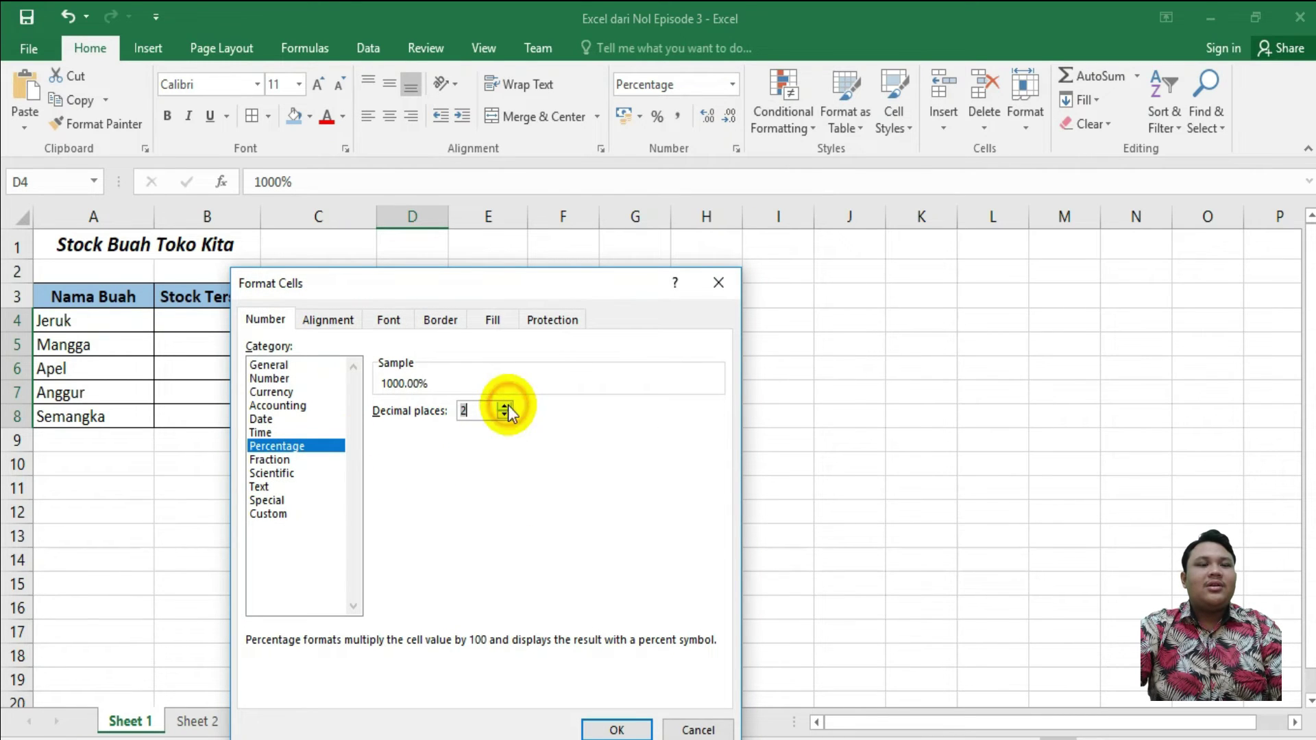
pyautogui.click(509, 415)
pyautogui.click(510, 416)
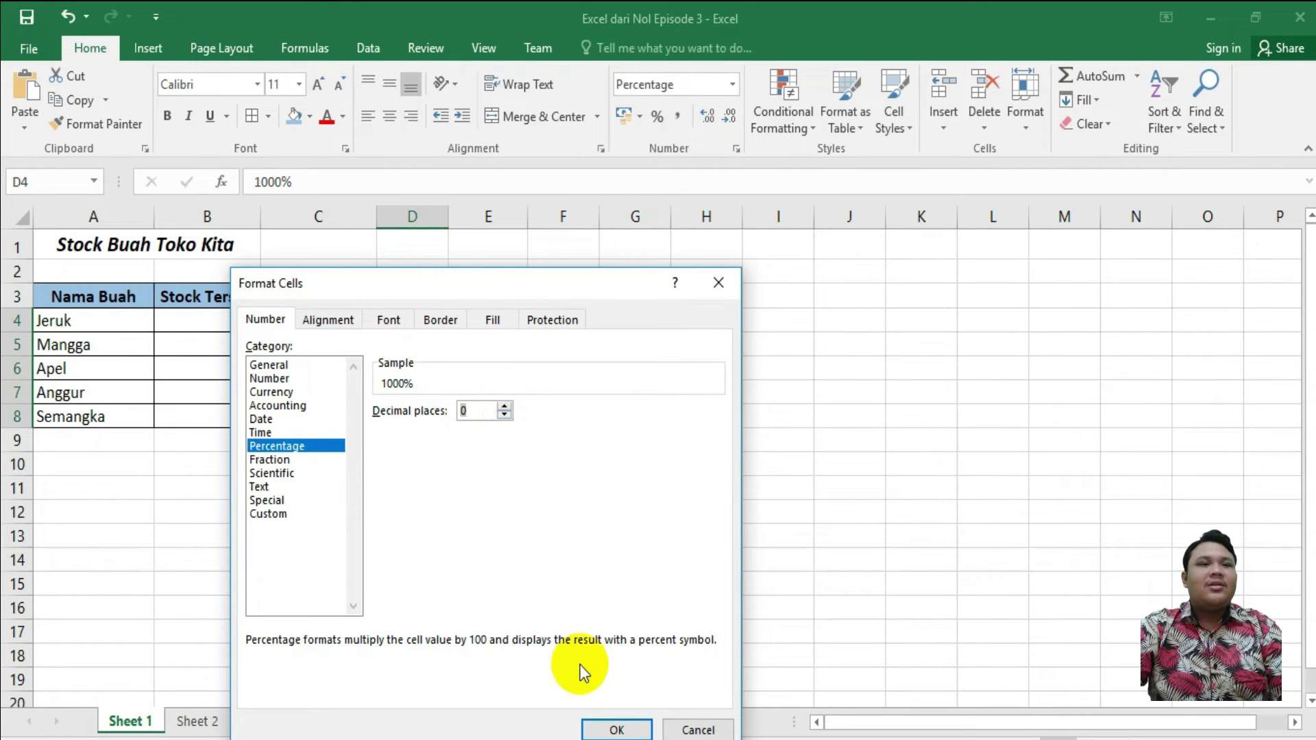
pyautogui.click(617, 729)
pyautogui.click(511, 478)
pyautogui.click(420, 342)
pyautogui.click(420, 320)
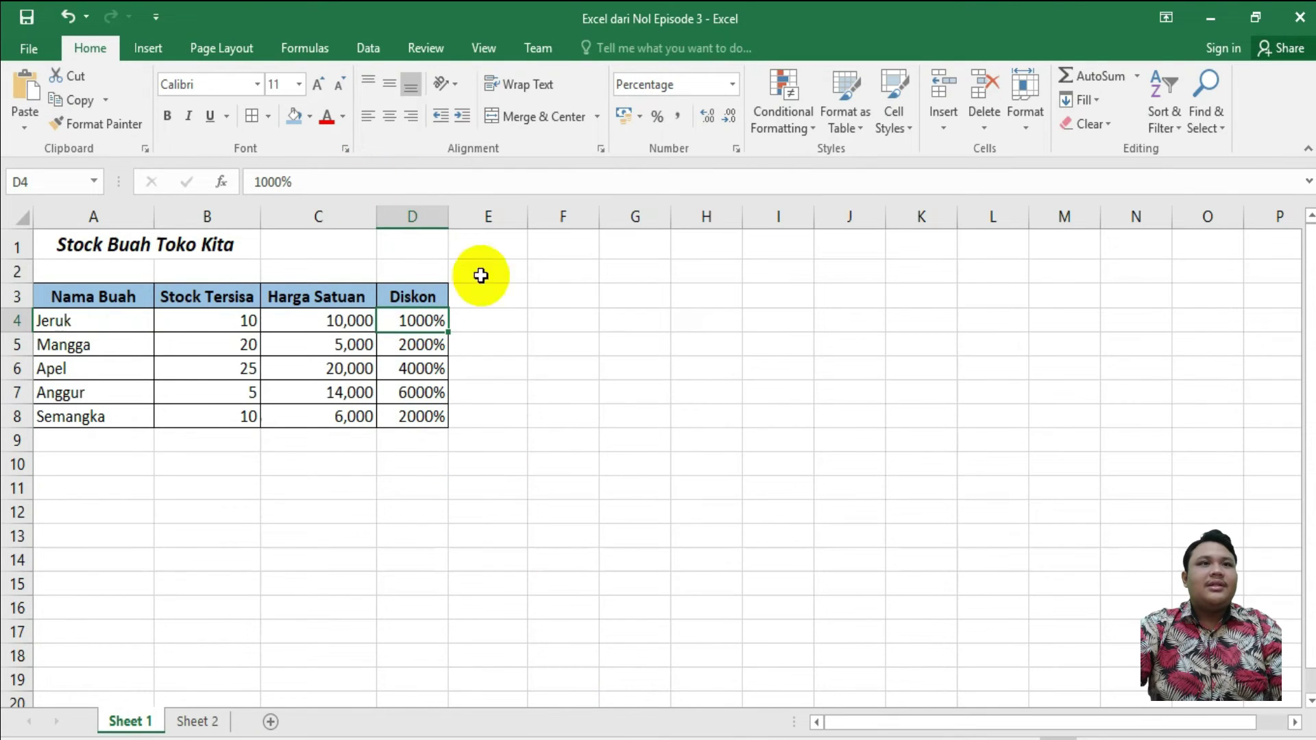
# - Clear the discount values from D4:D8
pyautogui.click(635, 320)
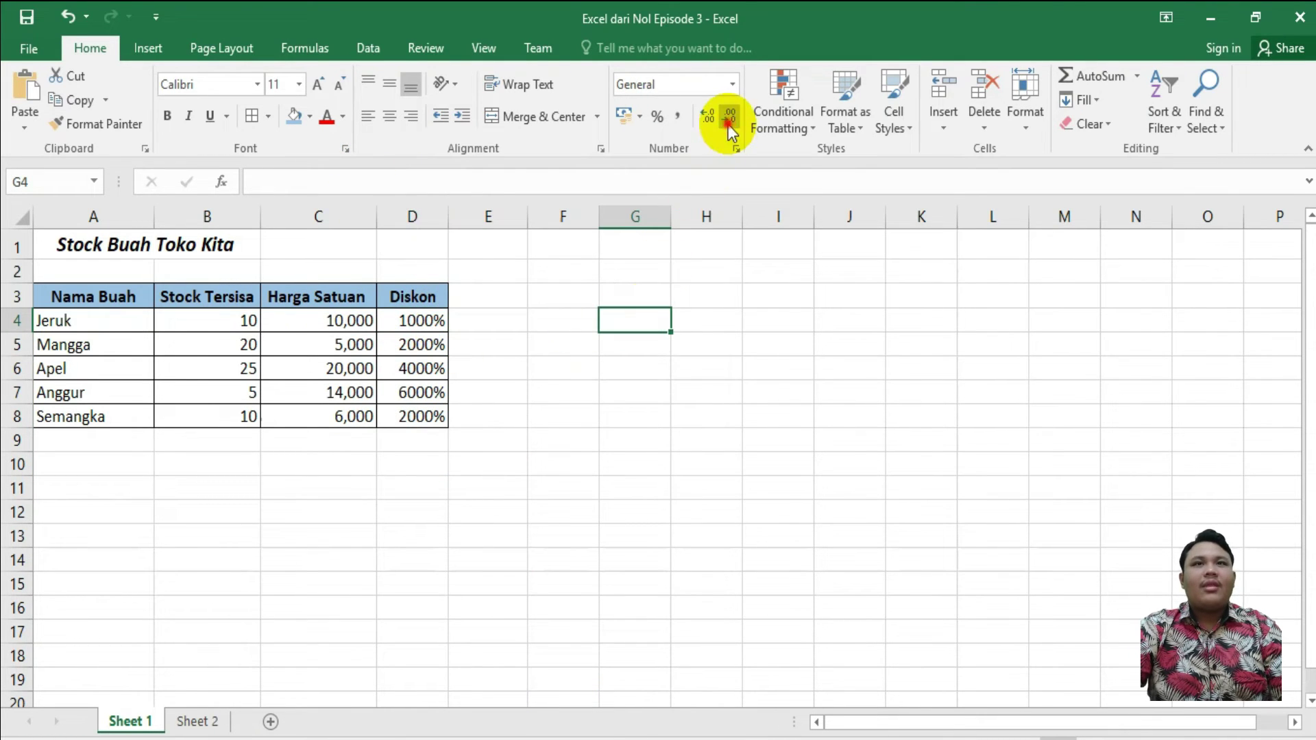
pyautogui.moveTo(410, 320); pyautogui.dragTo(426, 409)
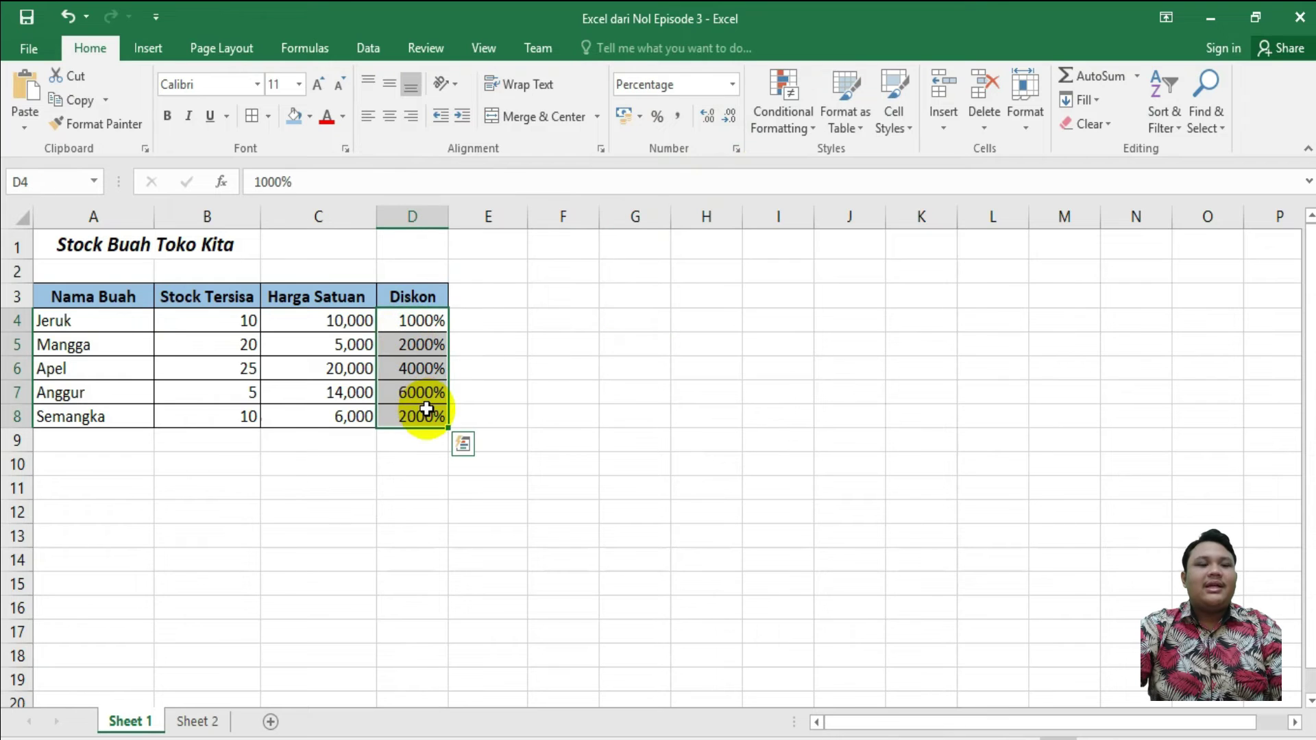
pyautogui.press('Delete')
pyautogui.press('Down')
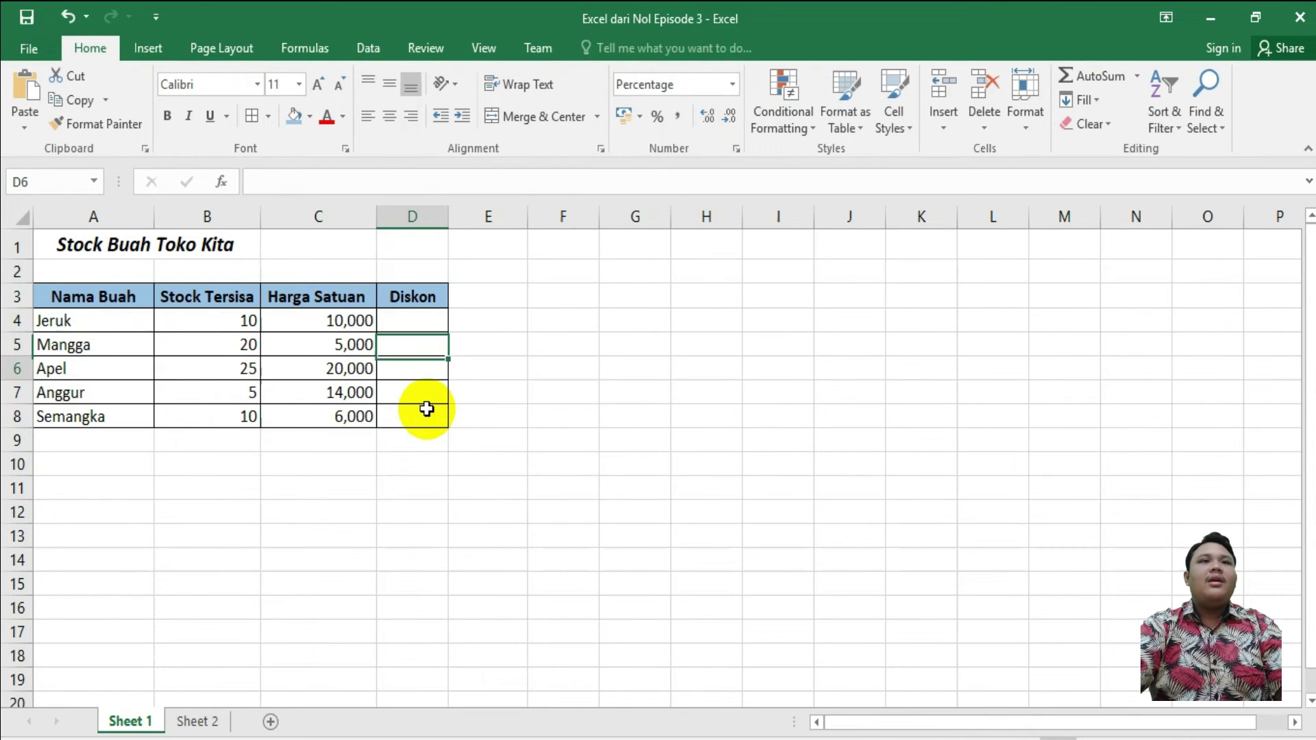
pyautogui.press('Up')
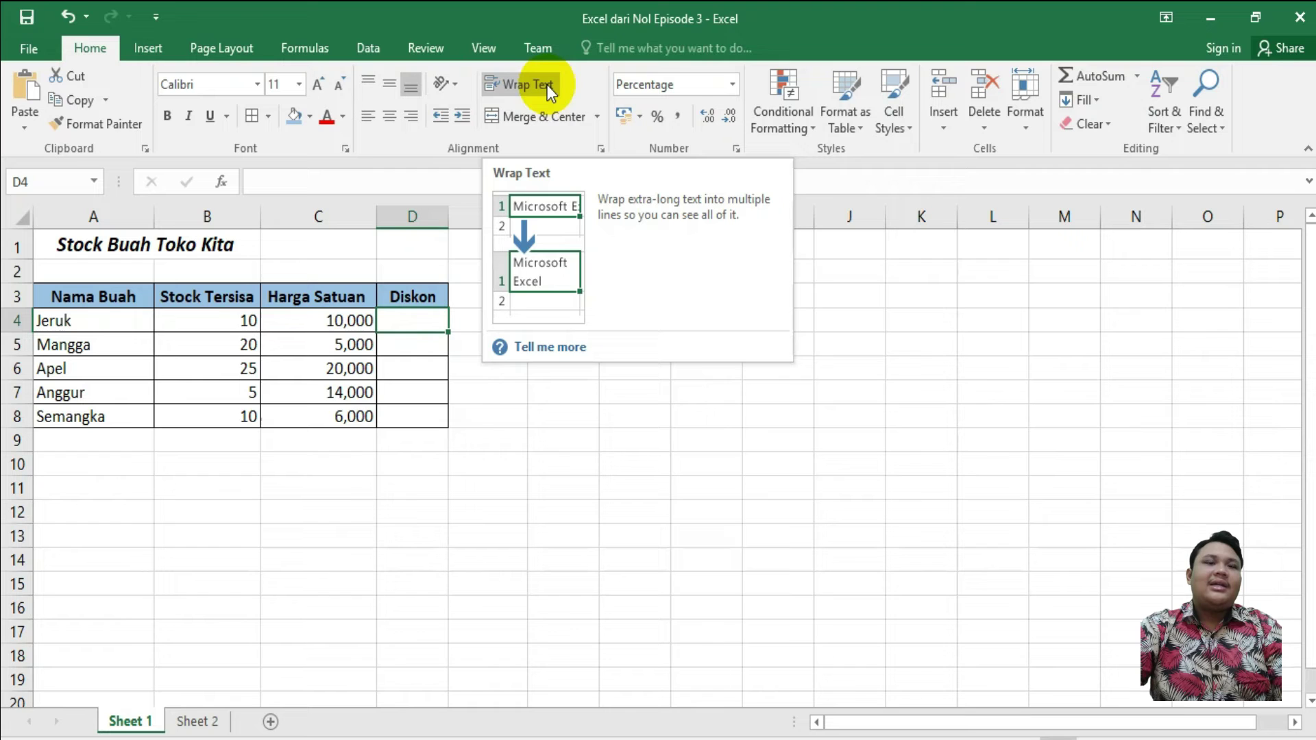
# - Narrow column B and column C, bringing column C to a width of 13.71
pyautogui.moveTo(259, 217); pyautogui.dragTo(246, 217)
pyautogui.moveTo(362, 216); pyautogui.dragTo(350, 225)
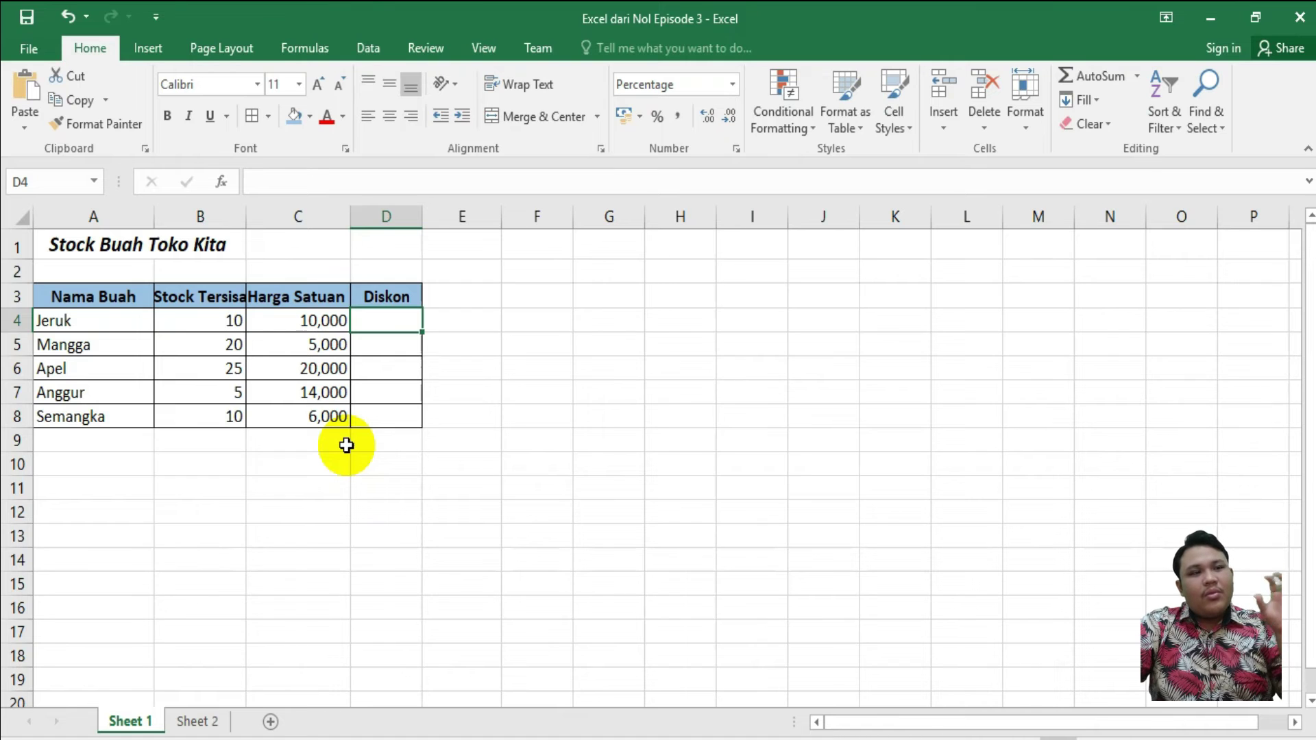
pyautogui.click(329, 297)
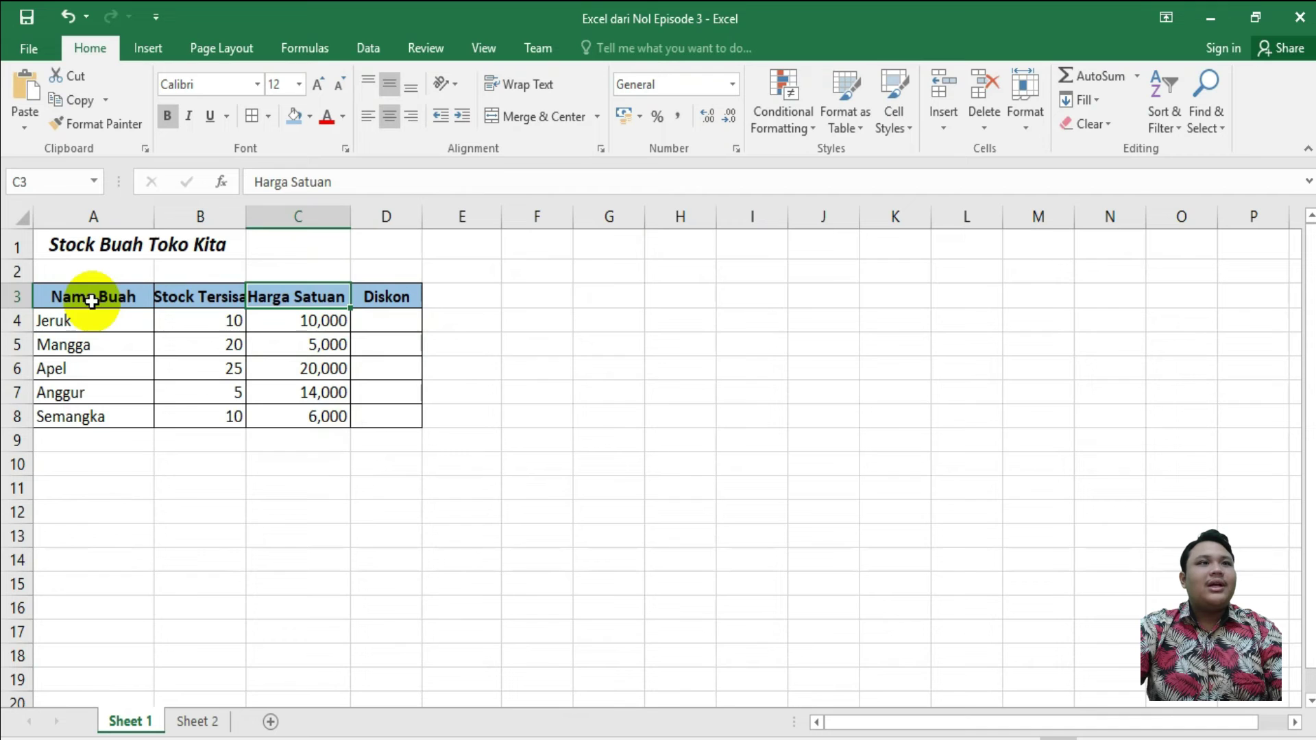
# - Apply Wrap Text to headers A3:C3 so Stock Tersisa wraps onto two lines
pyautogui.moveTo(91, 301); pyautogui.dragTo(301, 296)
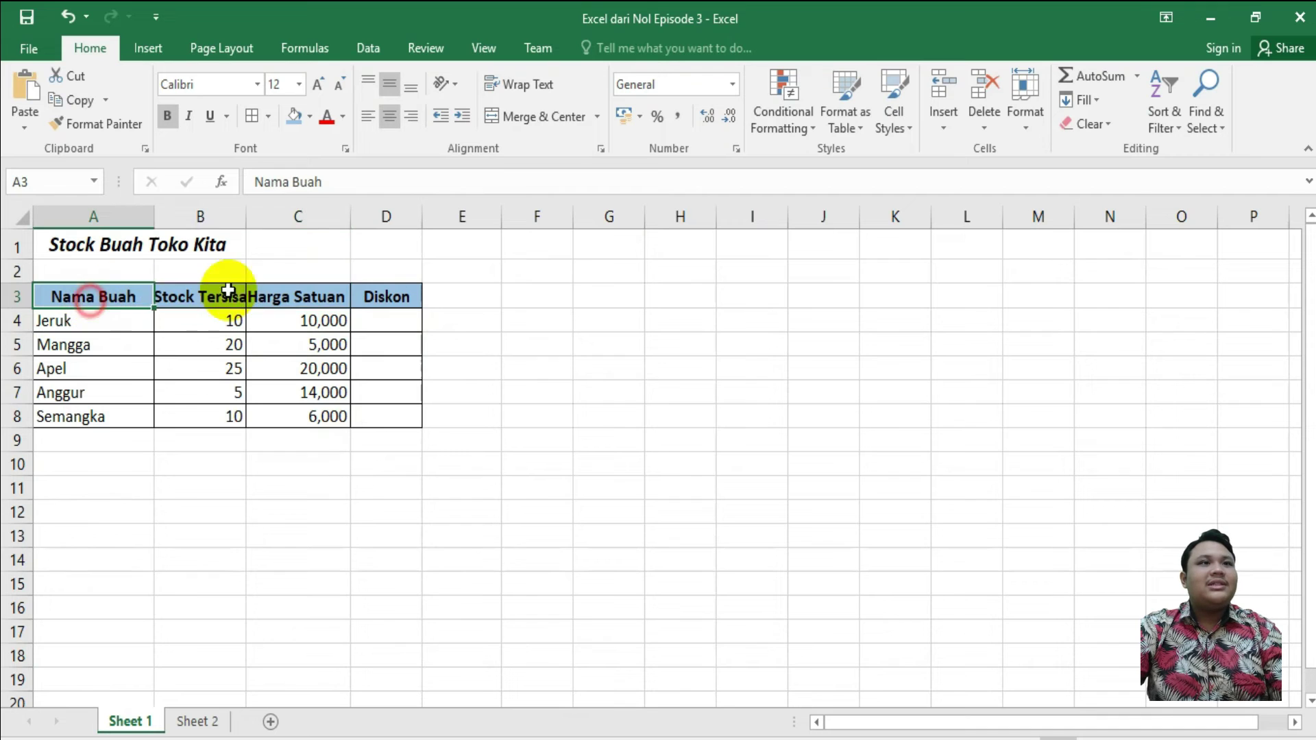
pyautogui.click(525, 88)
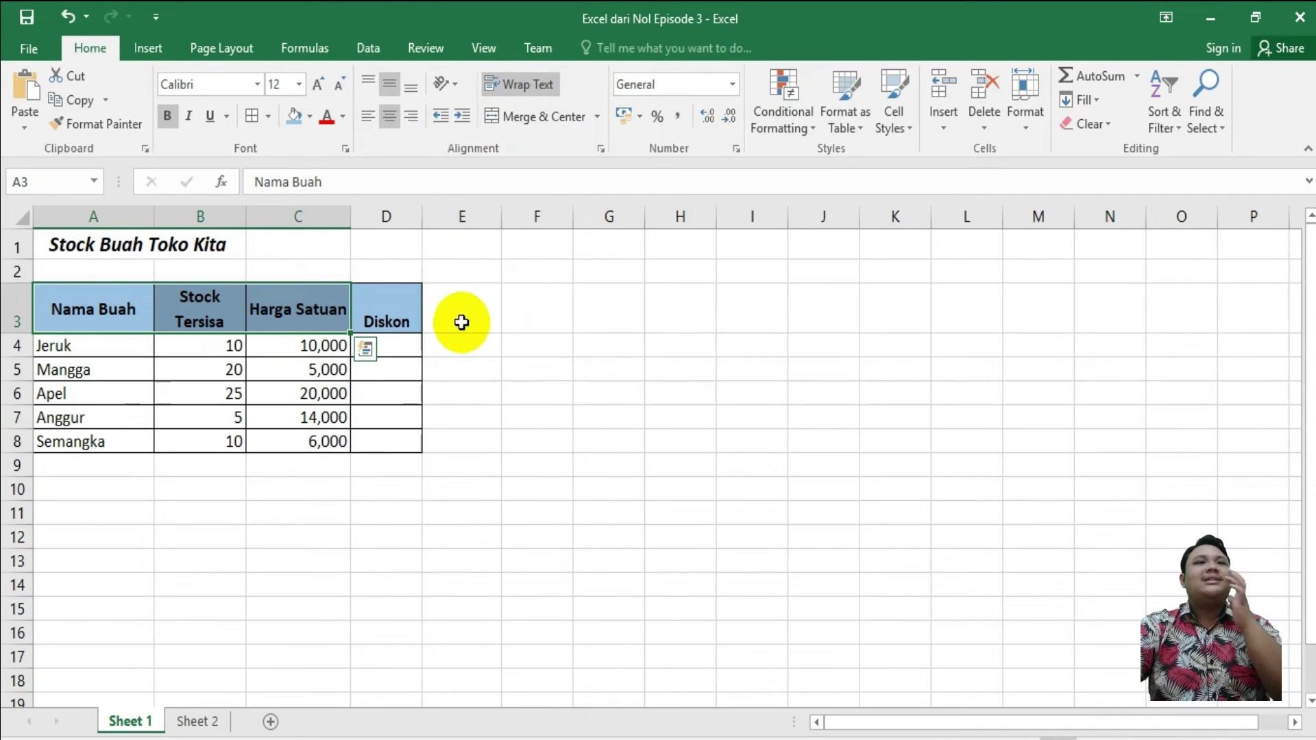
pyautogui.click(541, 321)
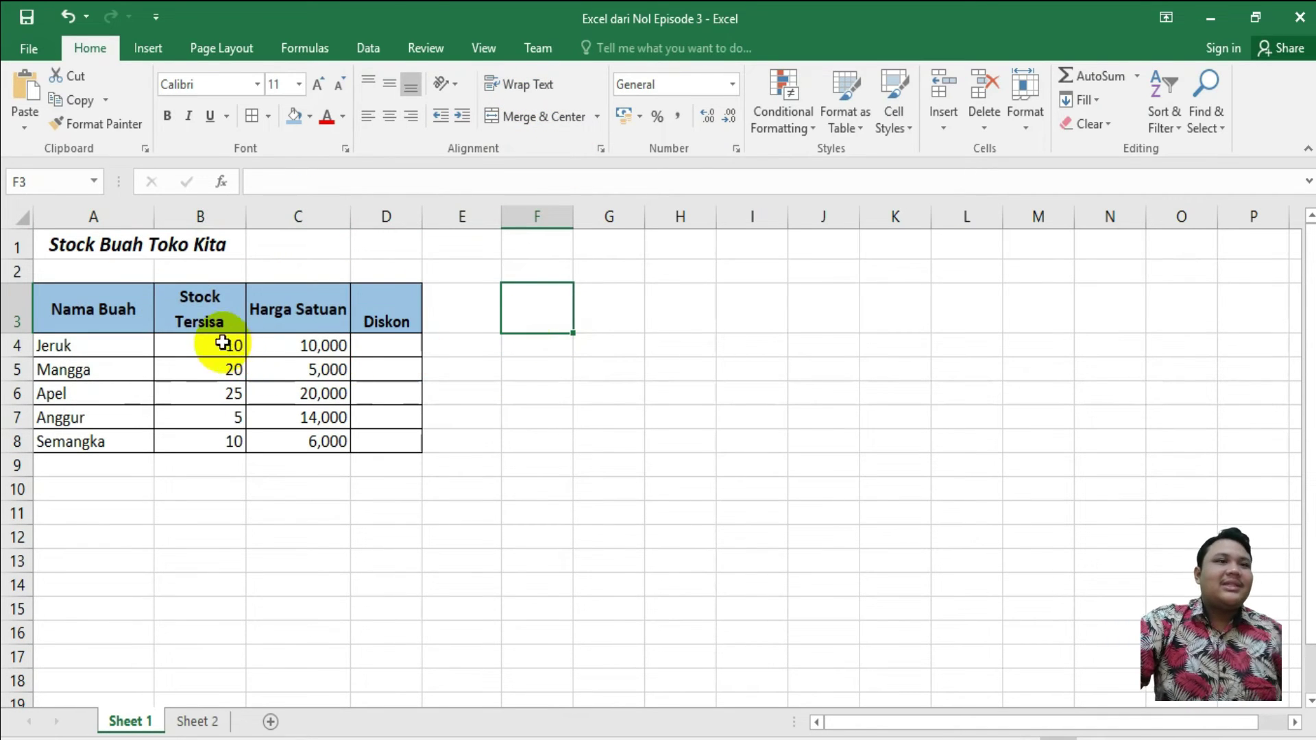
pyautogui.click(199, 317)
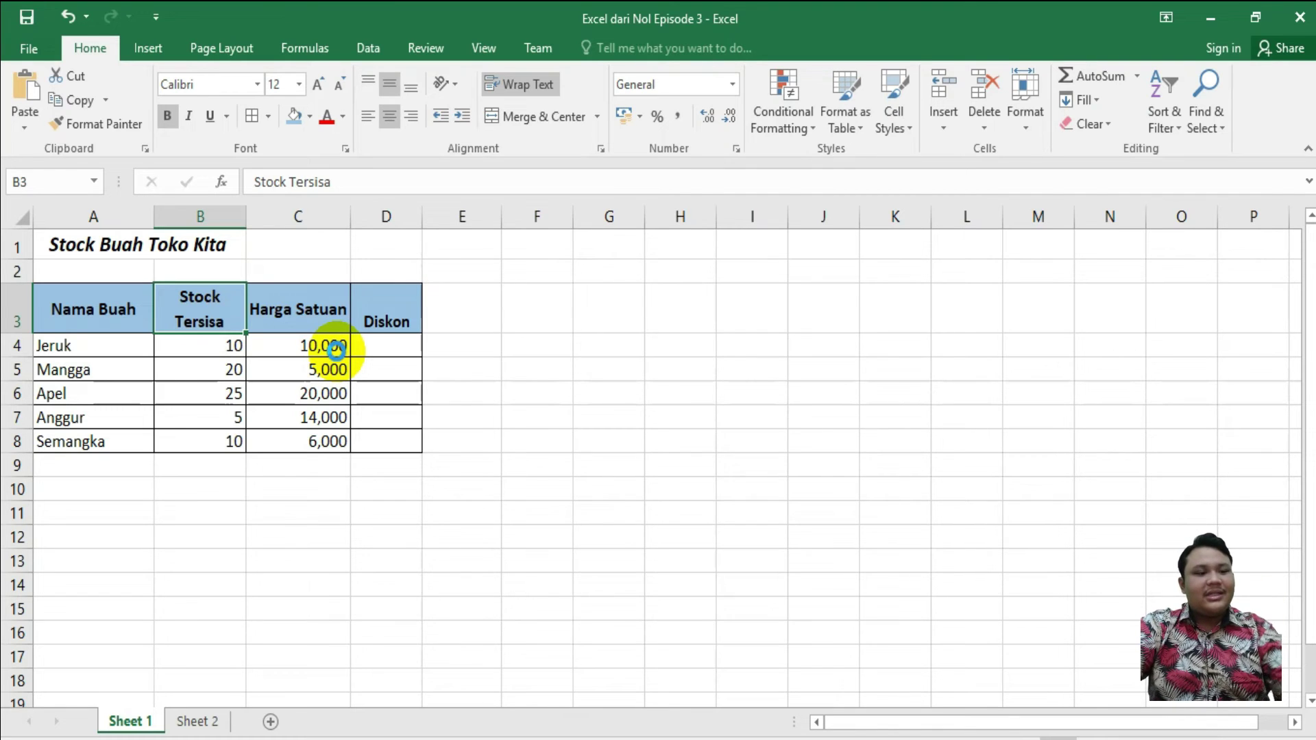
# - Undo the header wrap text and the narrowing of columns C and B
pyautogui.hotkey('ctrl', 'z')
pyautogui.hotkey('alt', 'h')
pyautogui.press('o')
pyautogui.press('i')
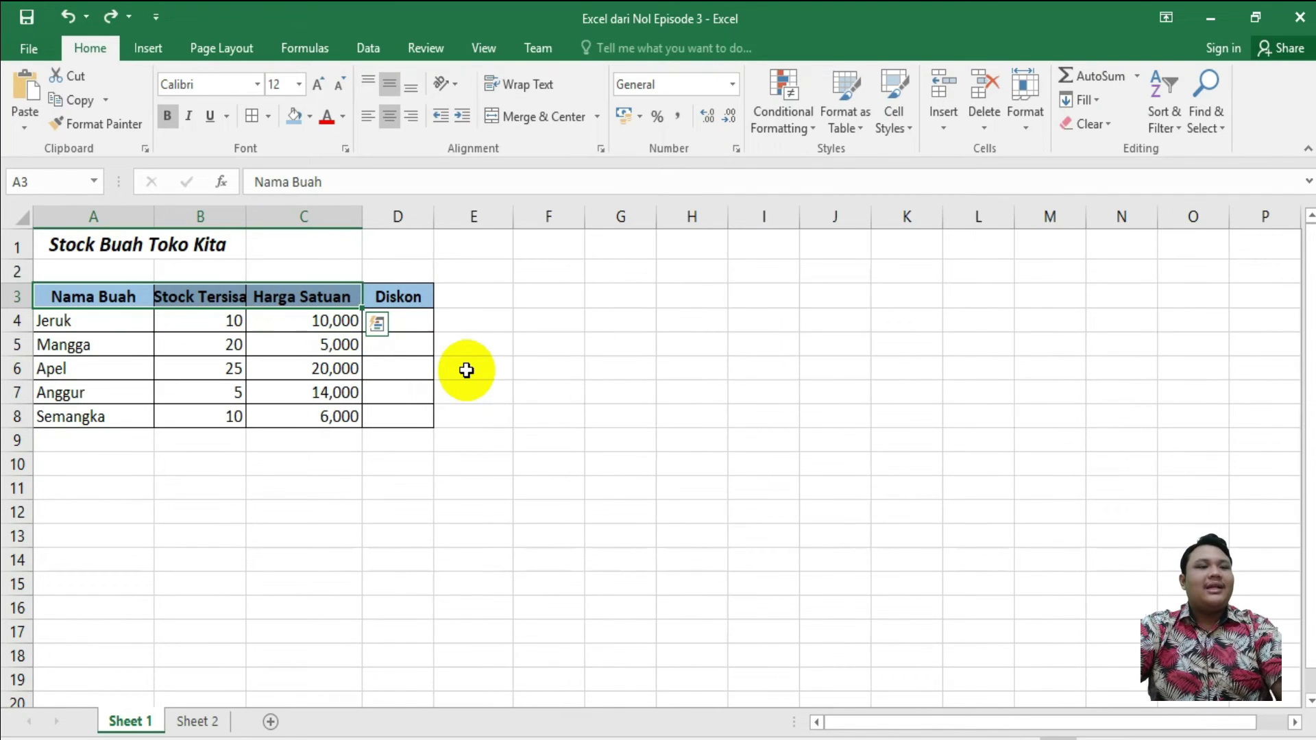
pyautogui.hotkey('alt', 'h')
pyautogui.press('o')
pyautogui.press('i')
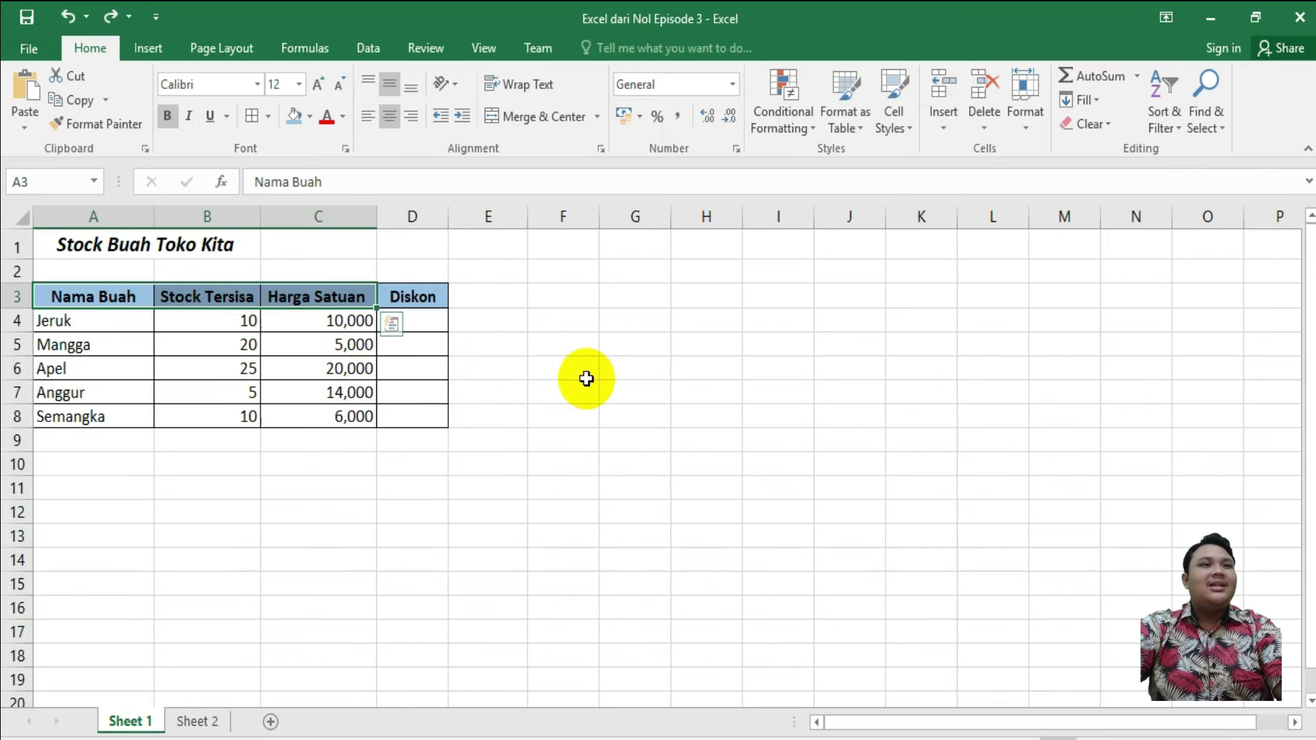
# - Select cells D5 and C4, column A, and rows 2 and 3 to check the restored layout
pyautogui.click(579, 376)
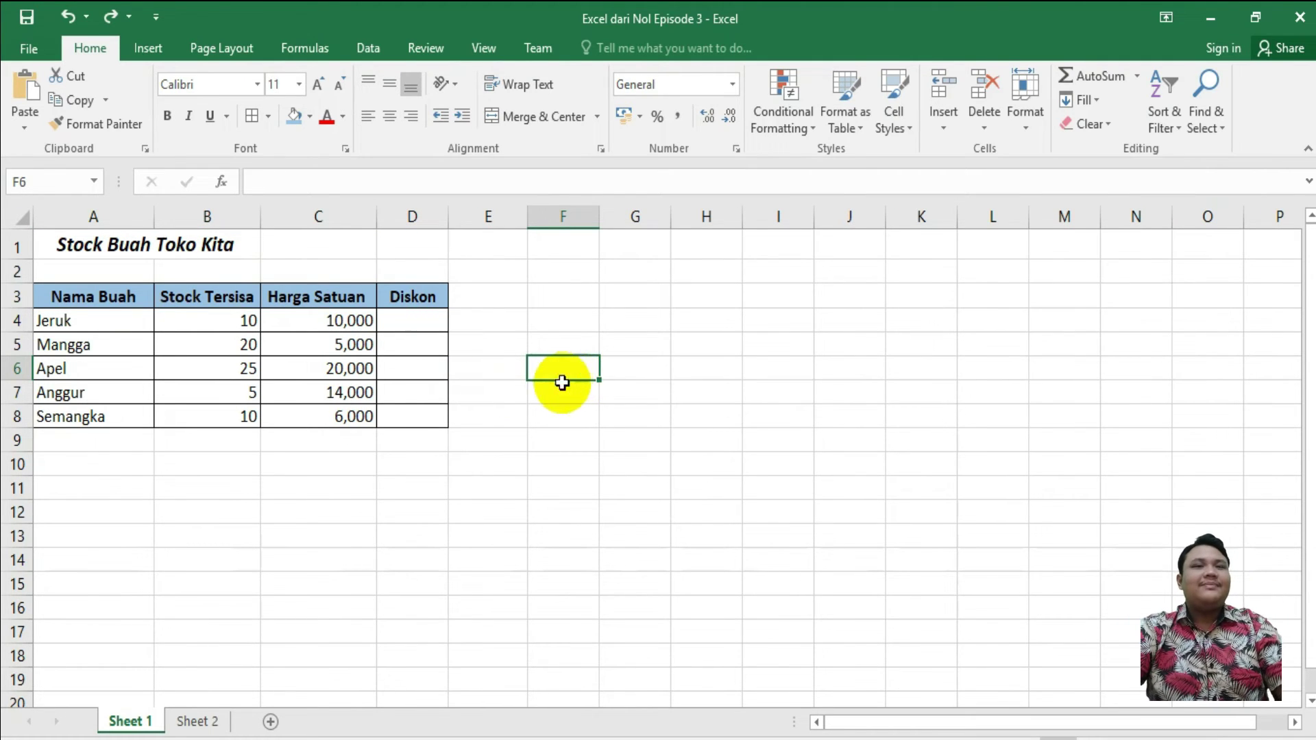
pyautogui.click(487, 383)
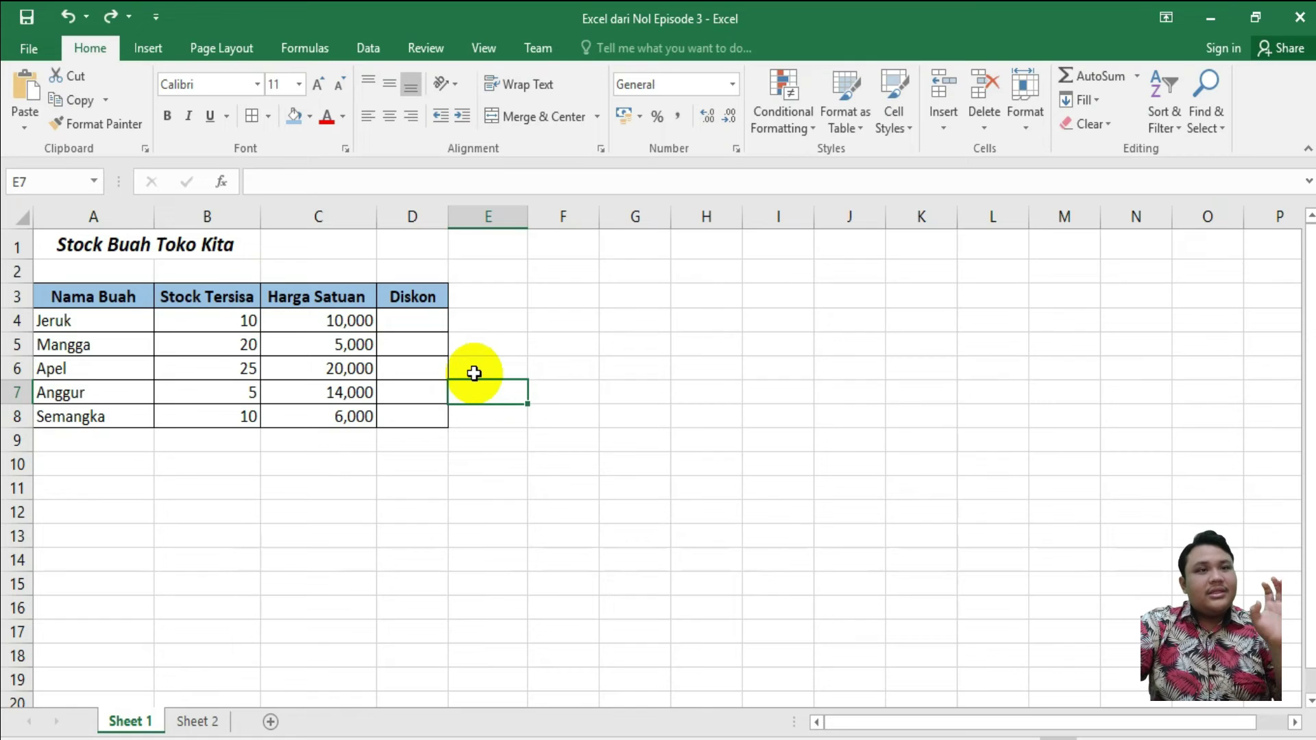
pyautogui.click(394, 322)
pyautogui.press('Left')
pyautogui.click(408, 335)
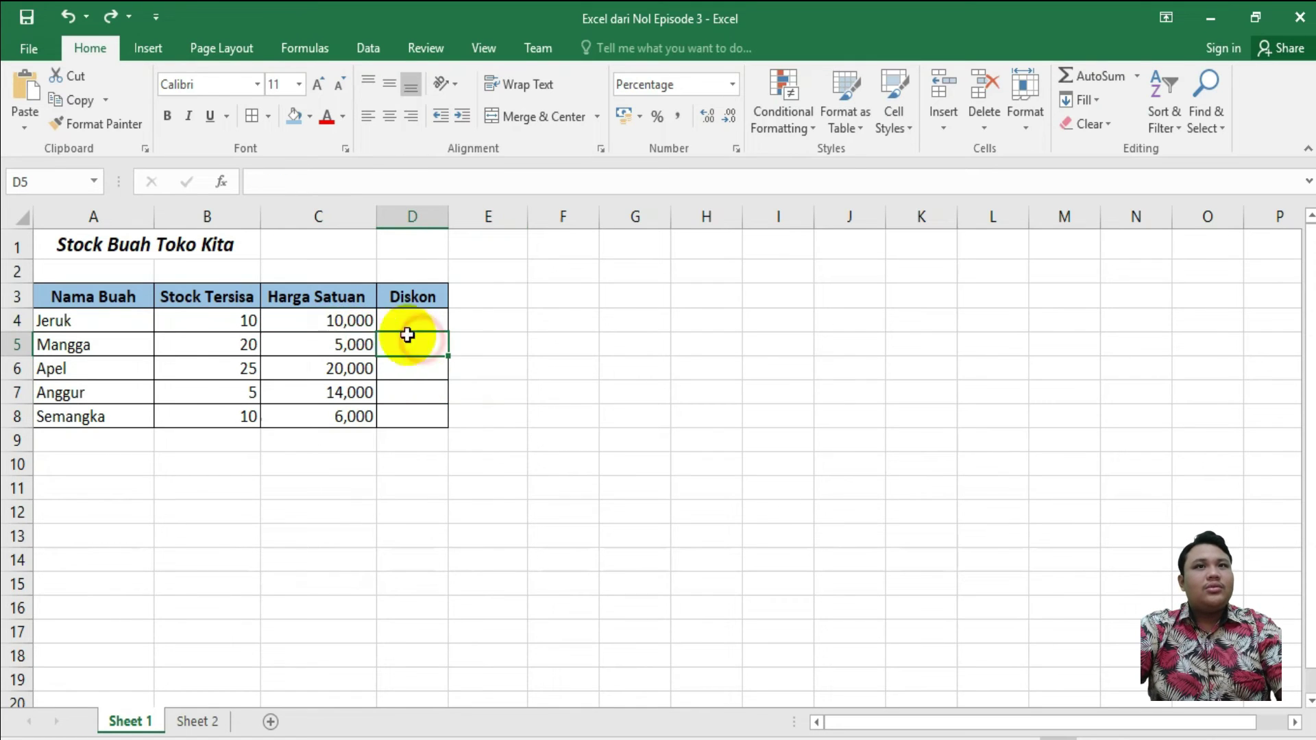
pyautogui.click(325, 331)
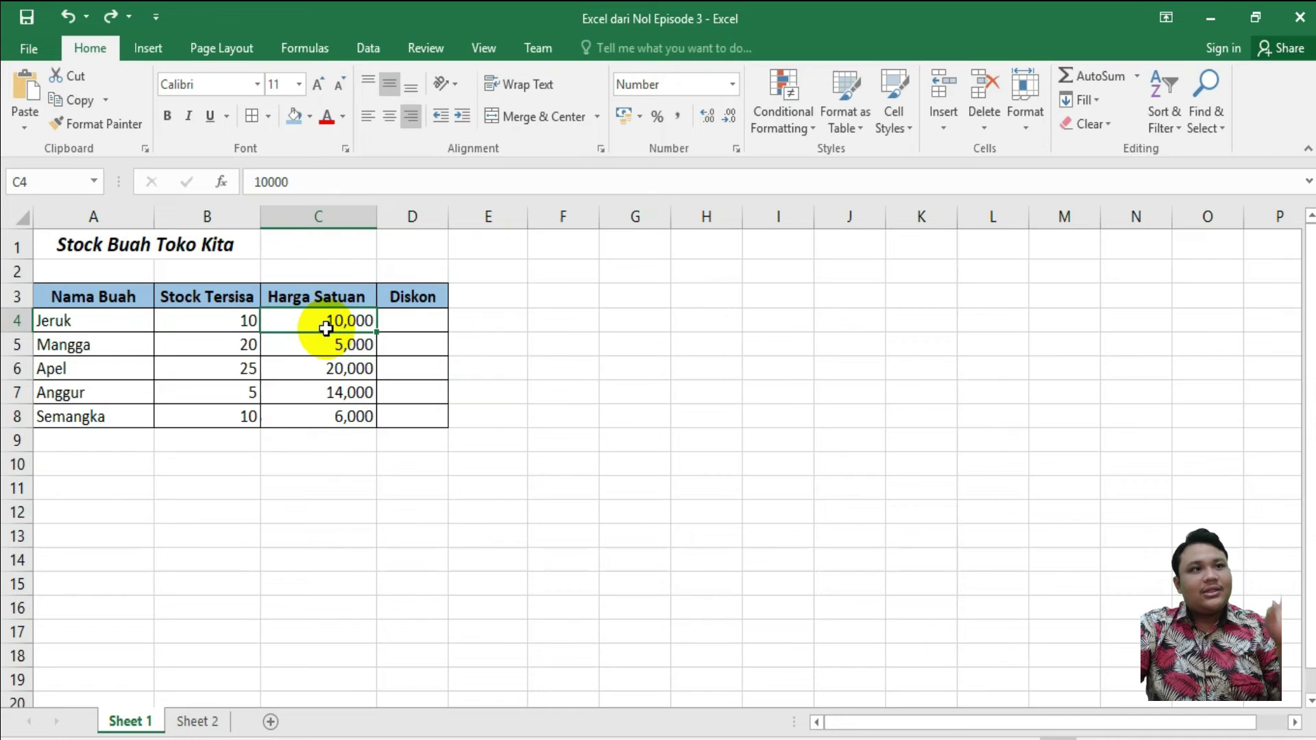
pyautogui.click(637, 348)
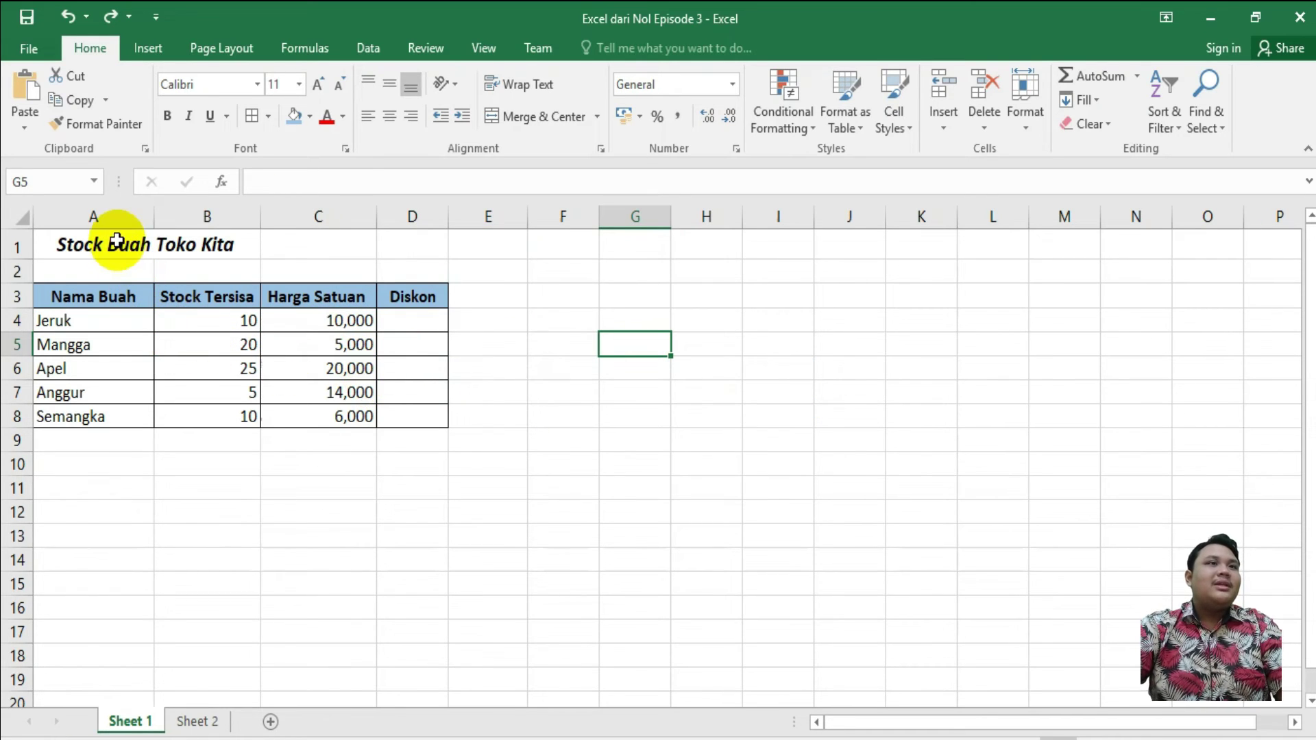
pyautogui.click(116, 216)
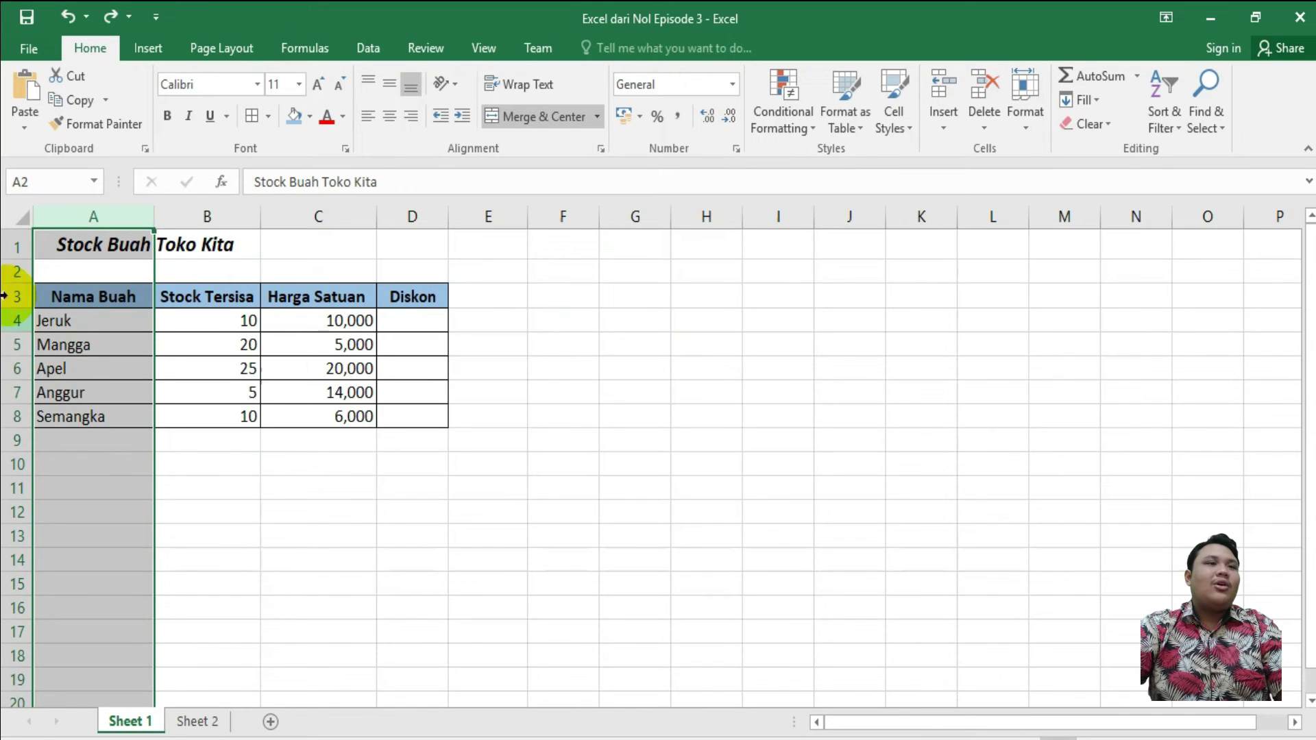
pyautogui.click(15, 272)
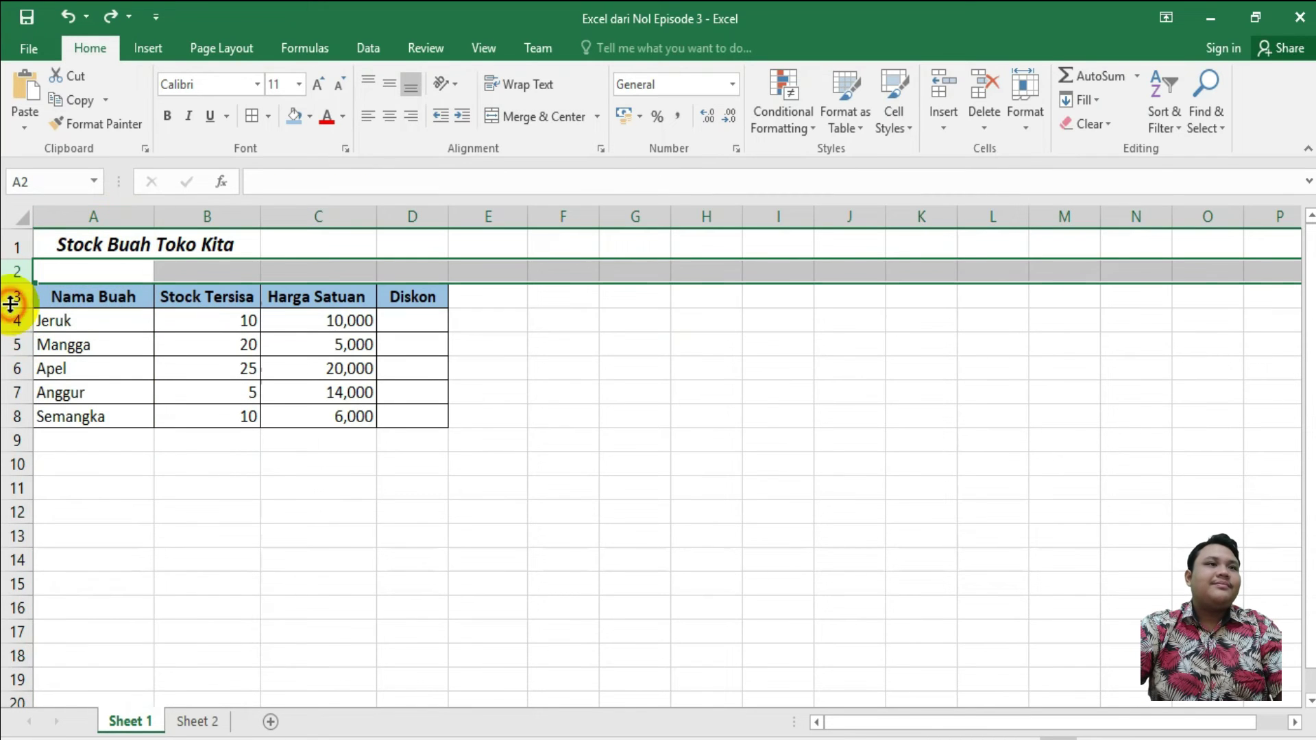
pyautogui.click(15, 297)
pyautogui.click(749, 351)
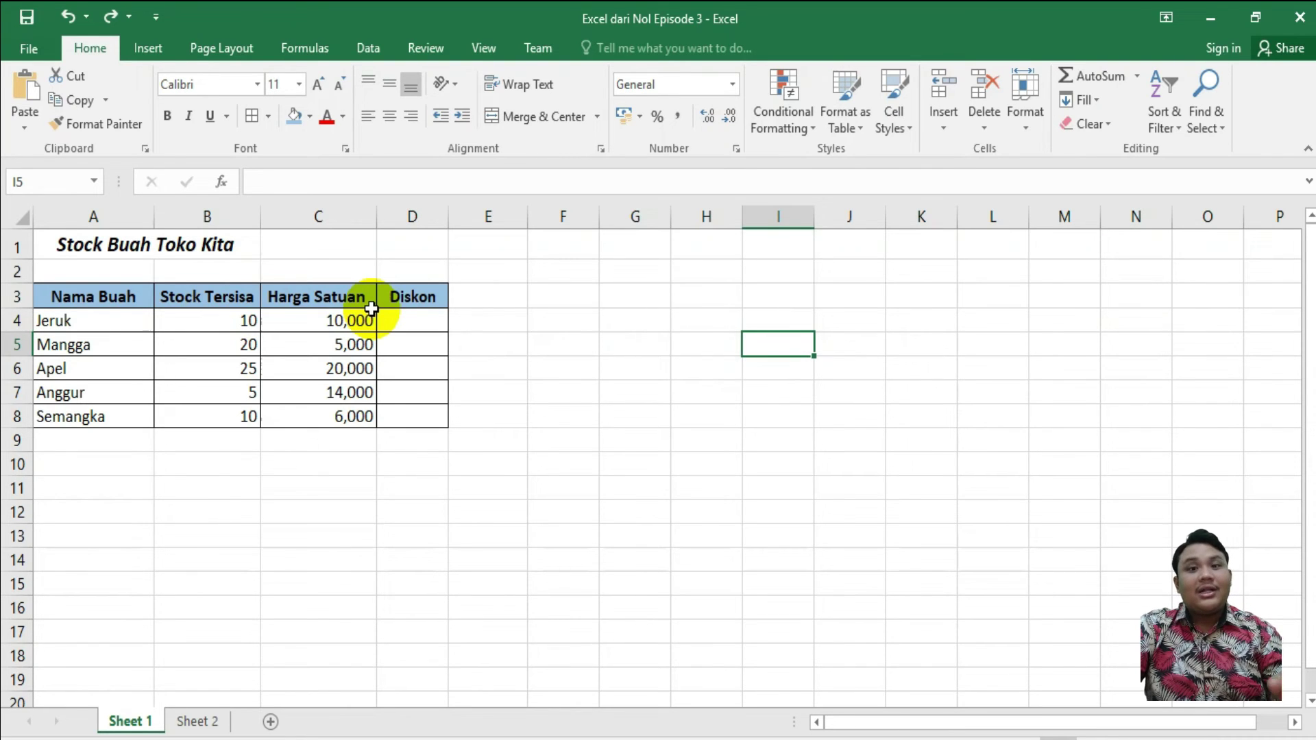
# - Insert a blank column C, shifting Harga Satuan prices to D and Diskon to E
pyautogui.click(310, 214)
pyautogui.rightClick(310, 215)
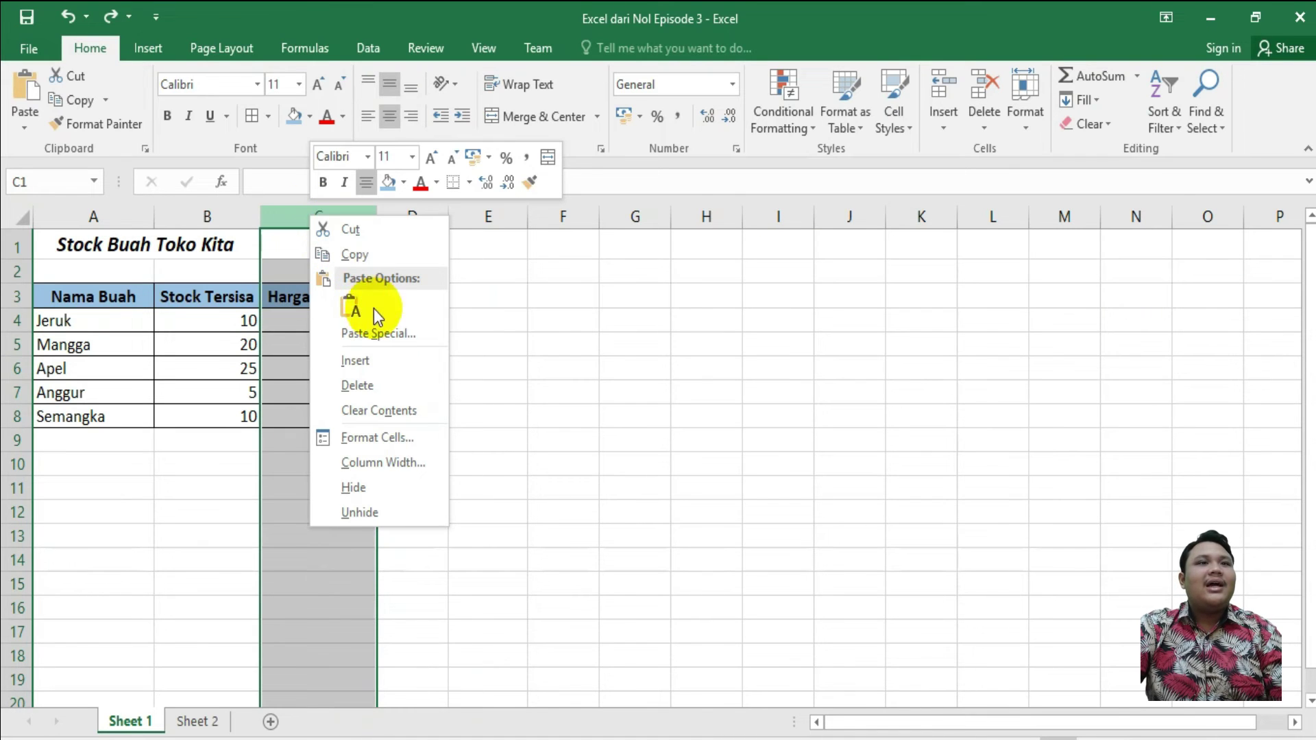
pyautogui.click(375, 360)
pyautogui.click(446, 346)
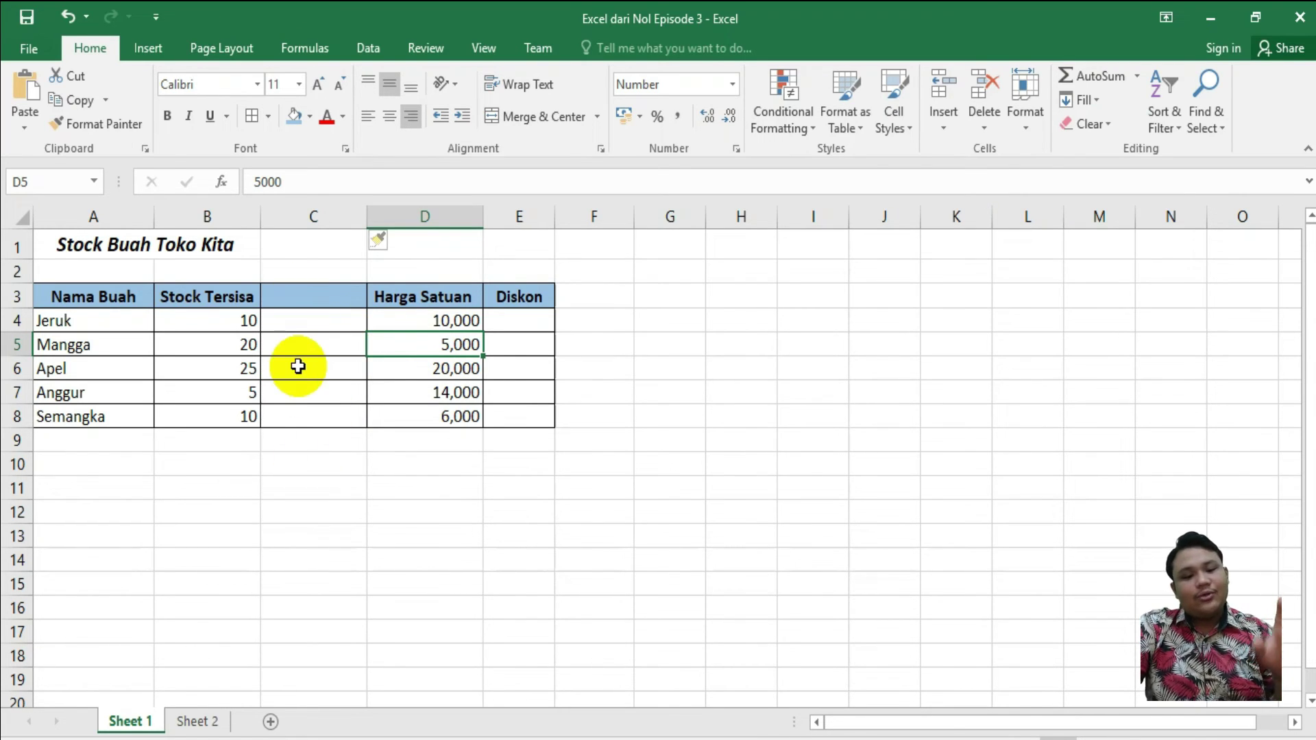
pyautogui.click(7, 322)
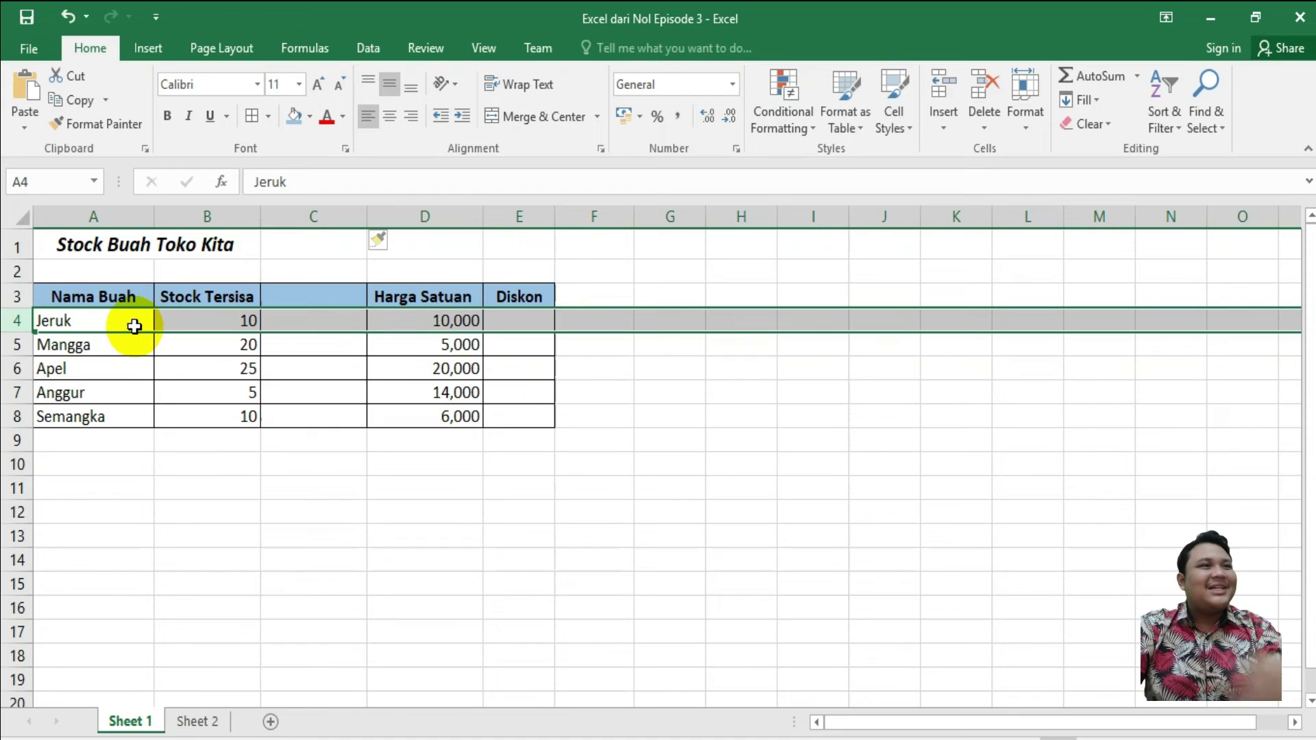
# - Insert a blank row above Jeruk, then type briefly in A4 and cancel the entry
pyautogui.rightClick(14, 323)
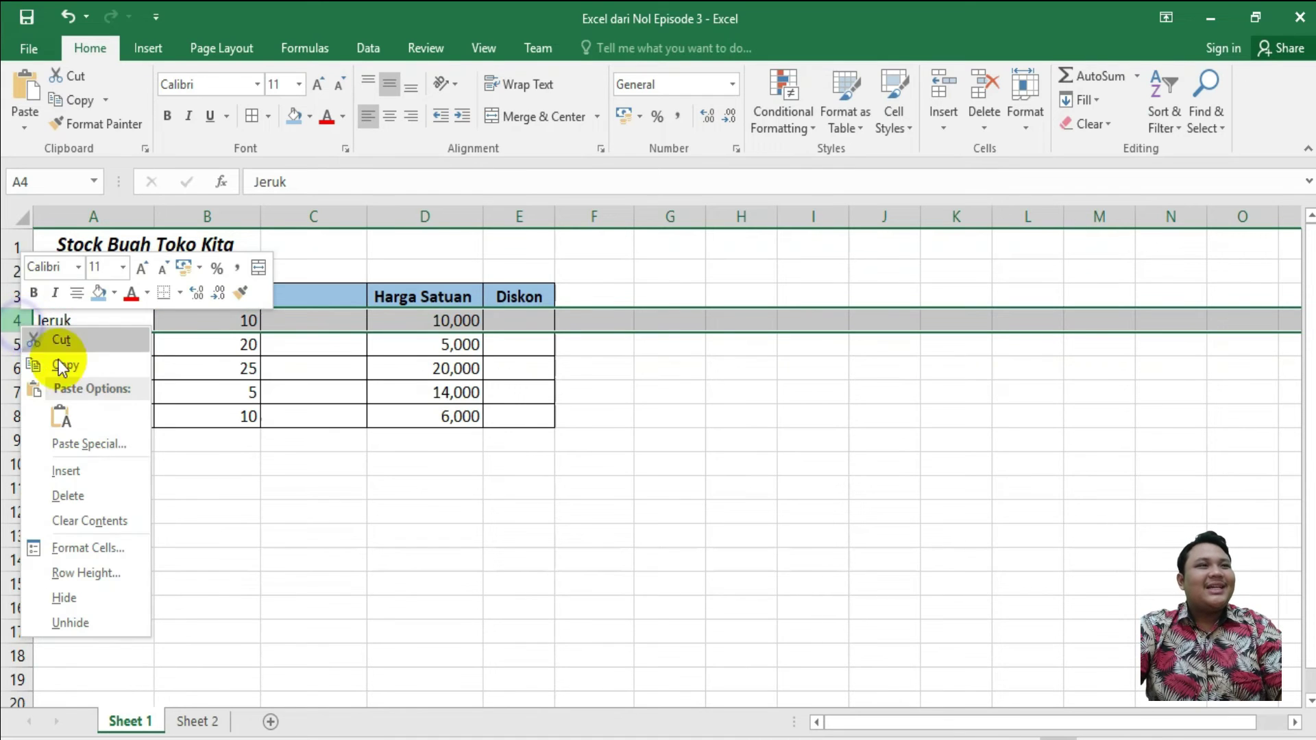
pyautogui.click(83, 464)
pyautogui.click(84, 389)
pyautogui.click(94, 322)
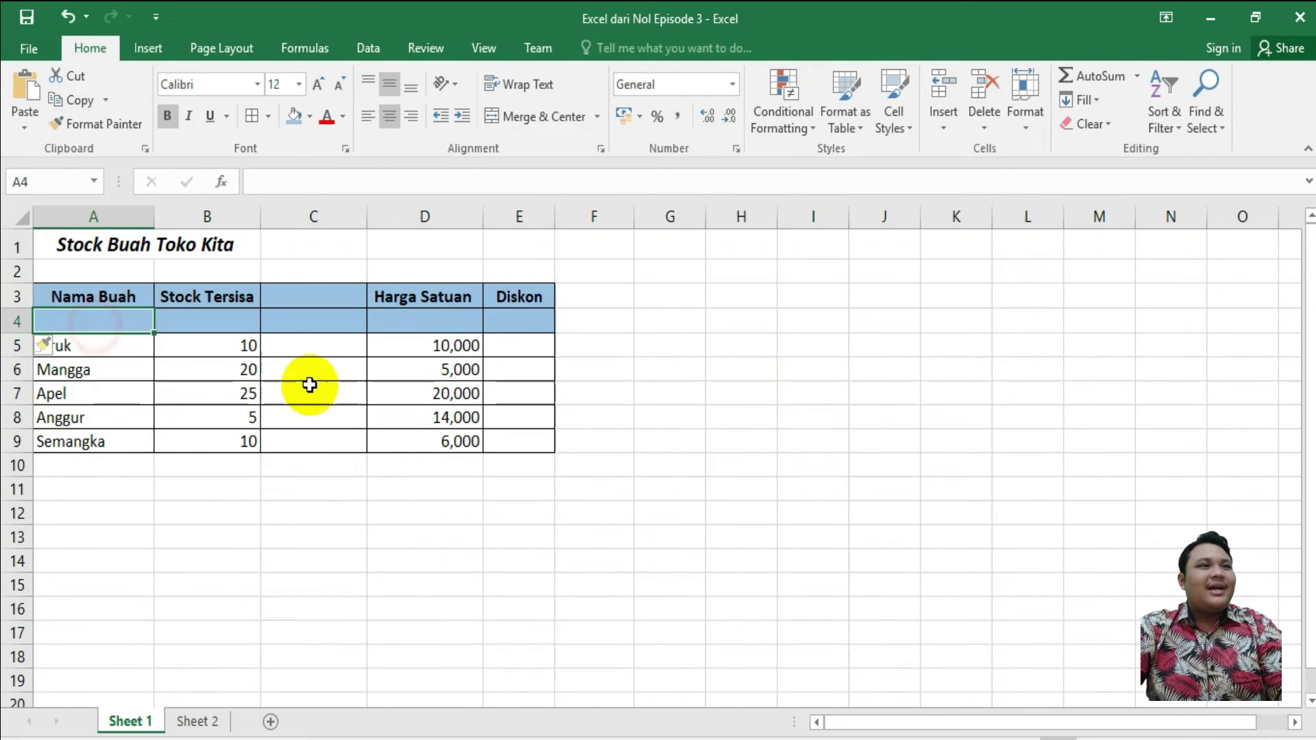
pyautogui.write('ke')
pyautogui.press('BackSpace')
pyautogui.press('BackSpace')
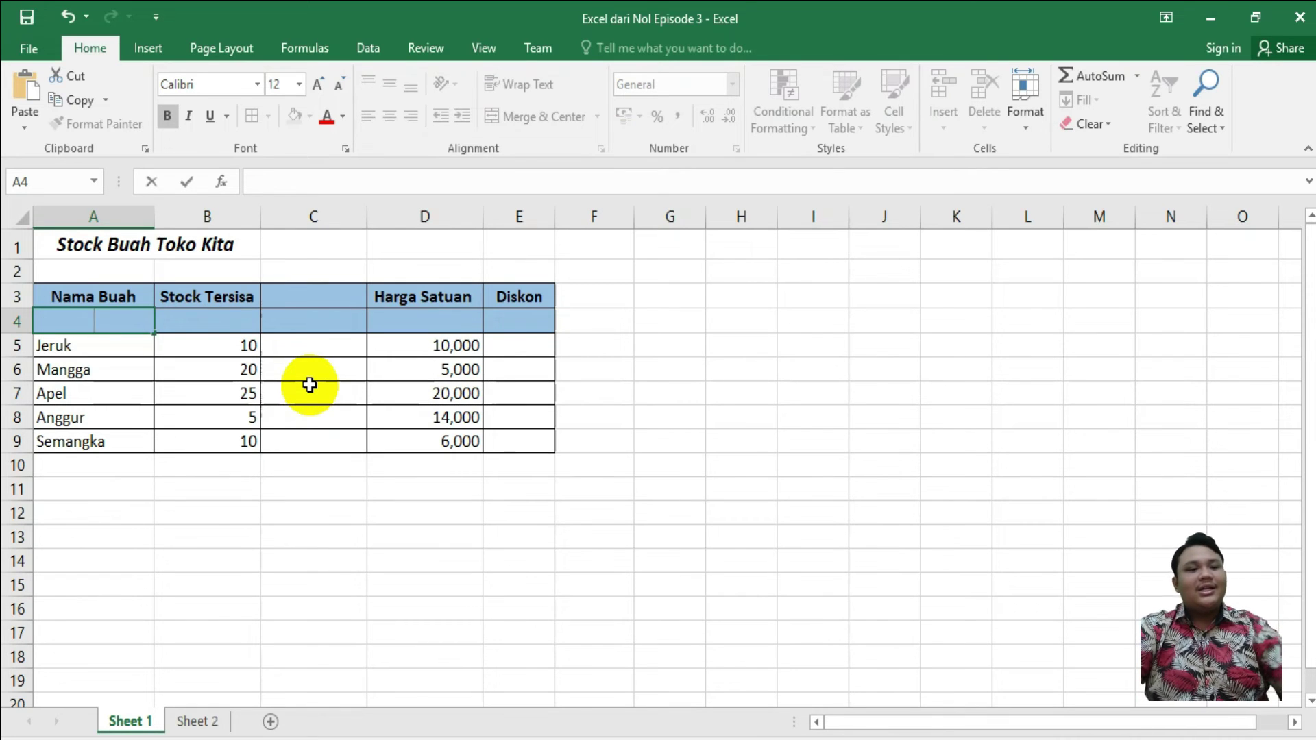
pyautogui.press('Escape')
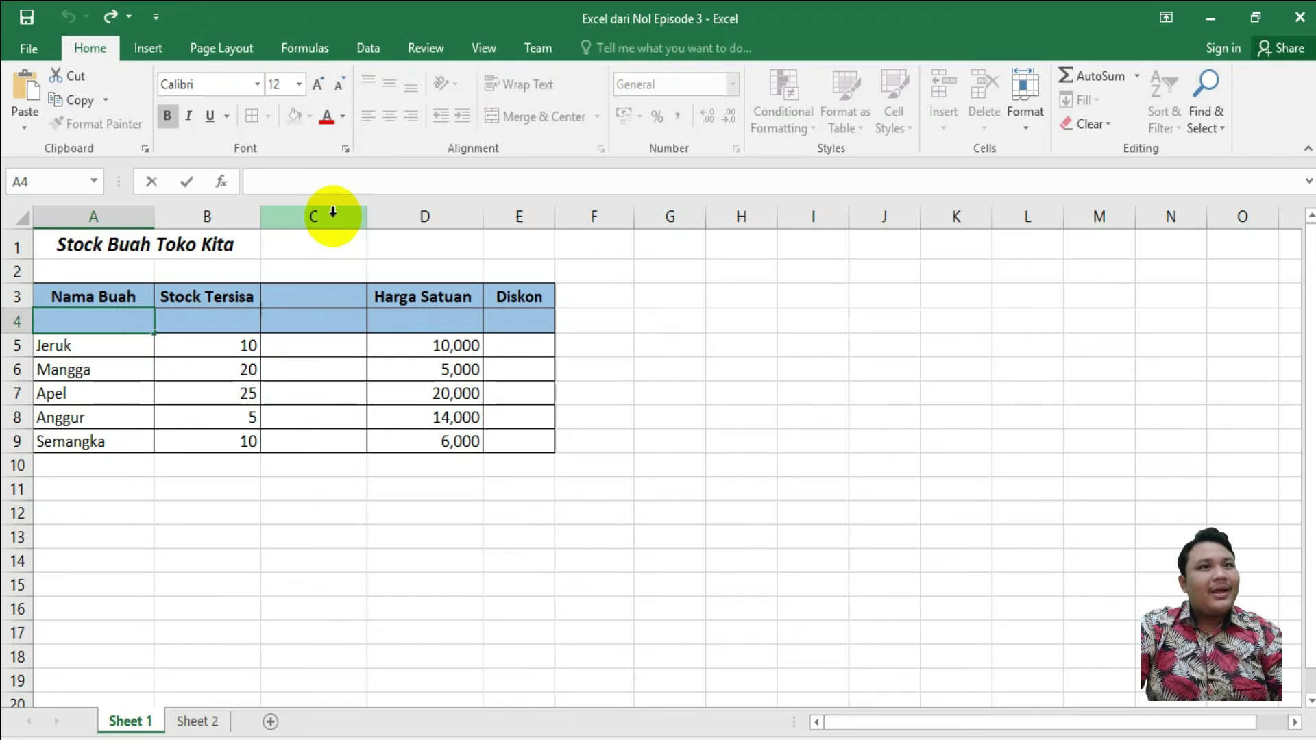
# - Delete the empty column C and the blank row 4 from the table
pyautogui.click(332, 216)
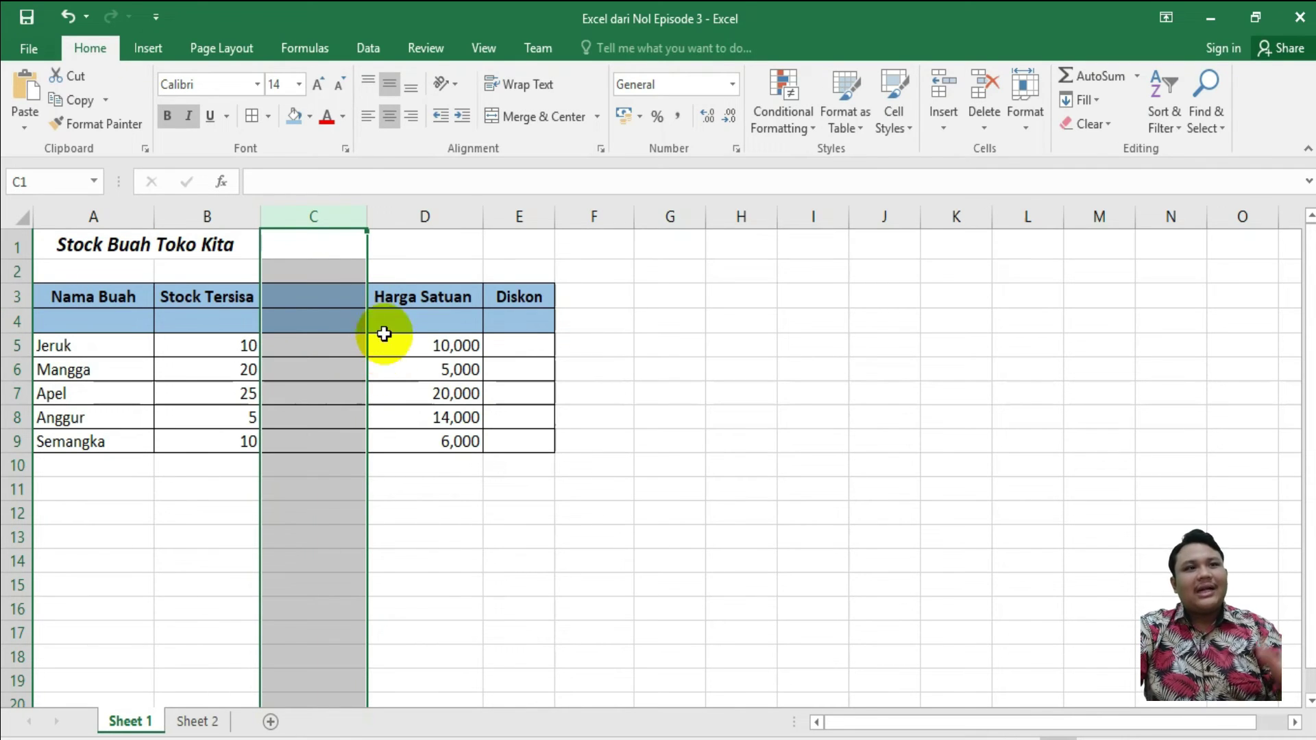
pyautogui.rightClick(340, 226)
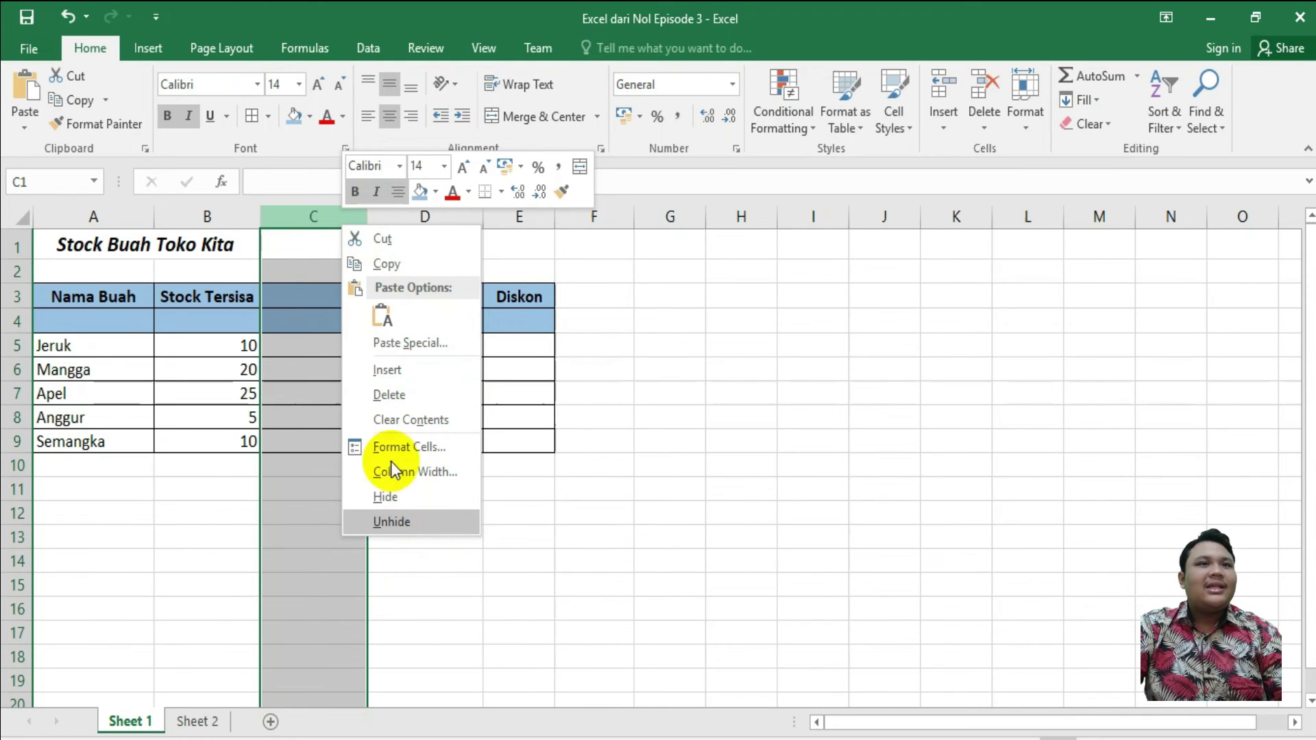
pyautogui.click(375, 405)
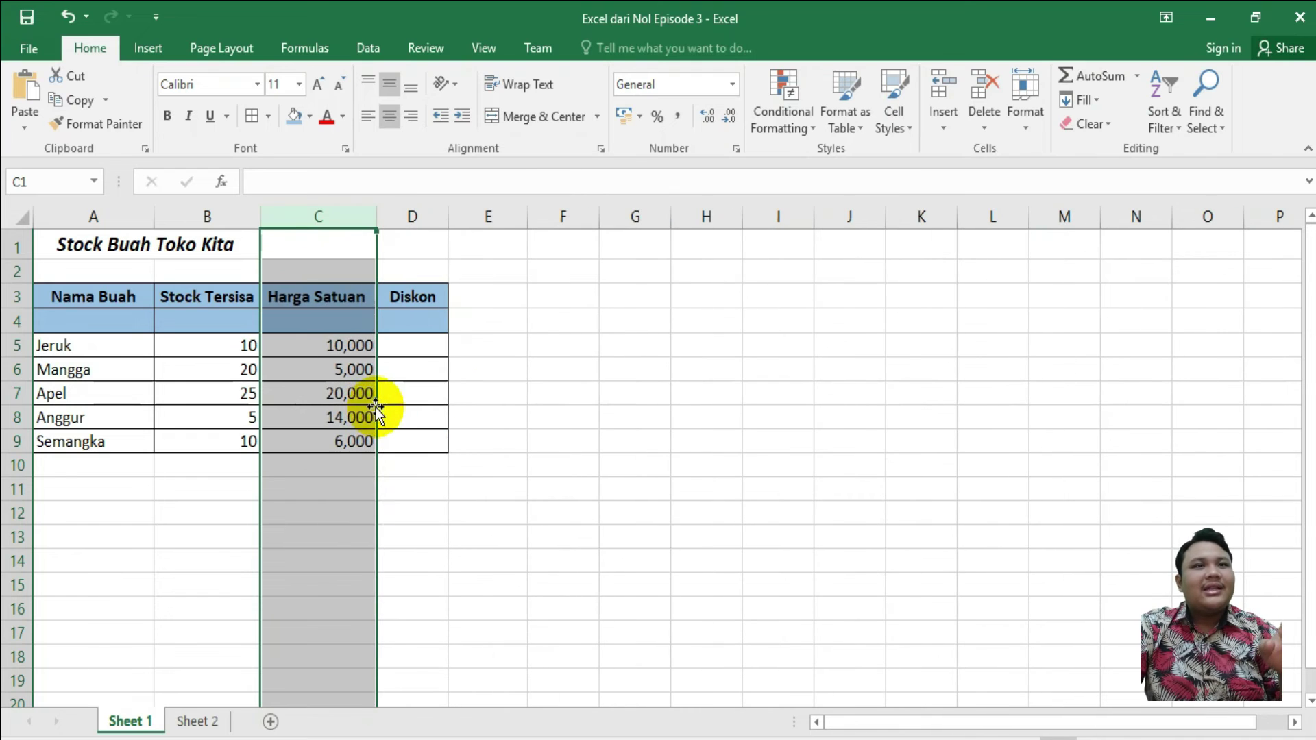
pyautogui.click(490, 403)
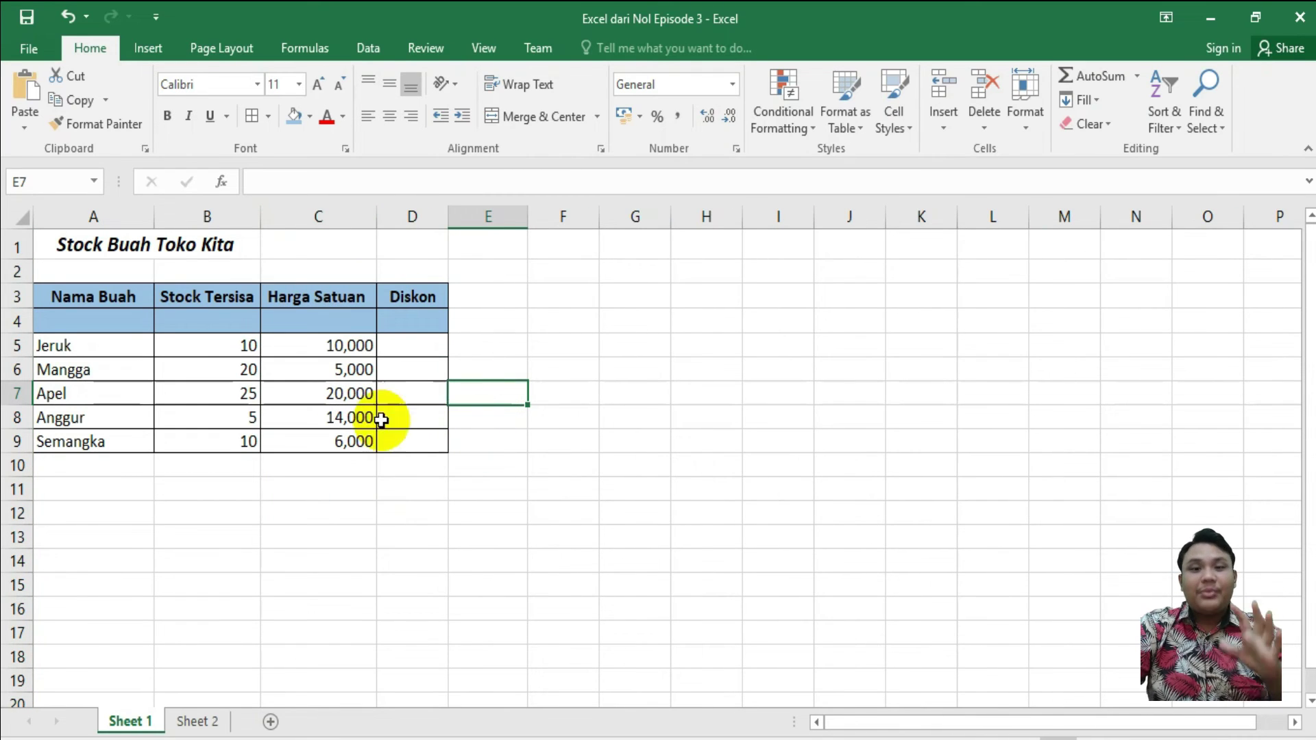
pyautogui.click(19, 322)
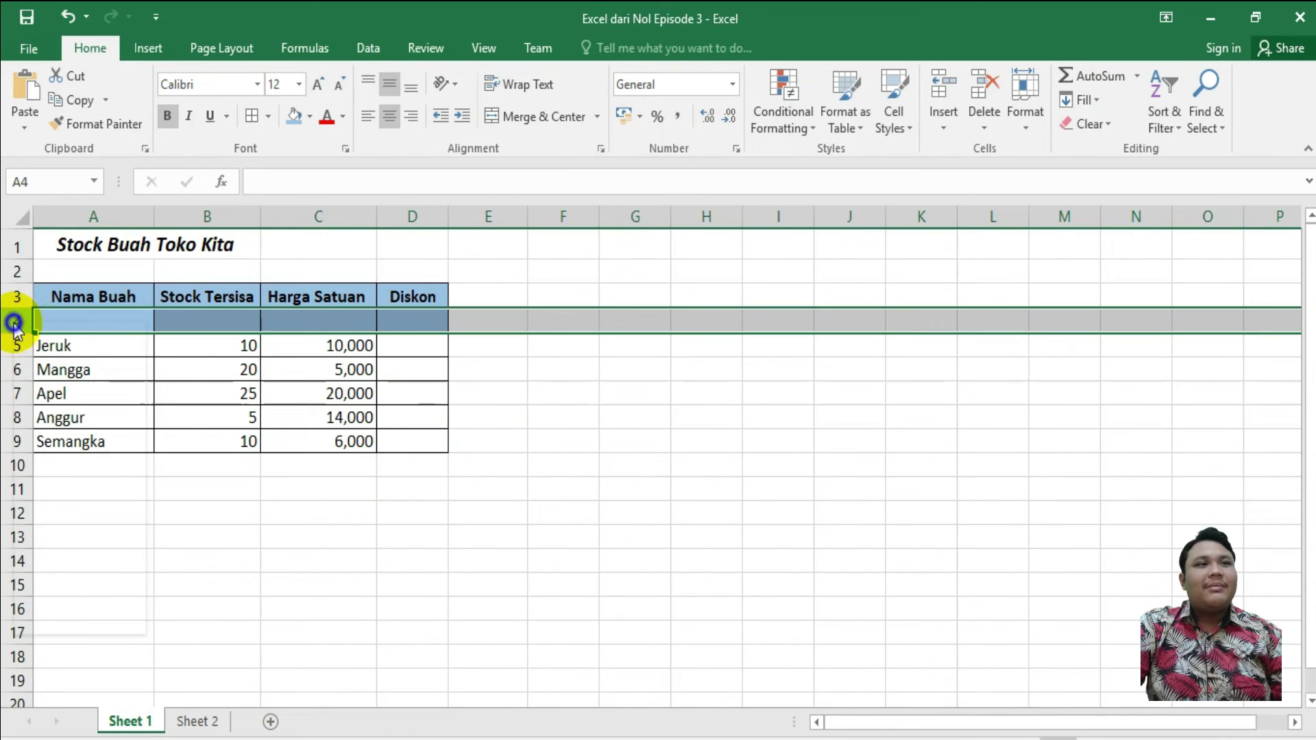
pyautogui.rightClick(19, 322)
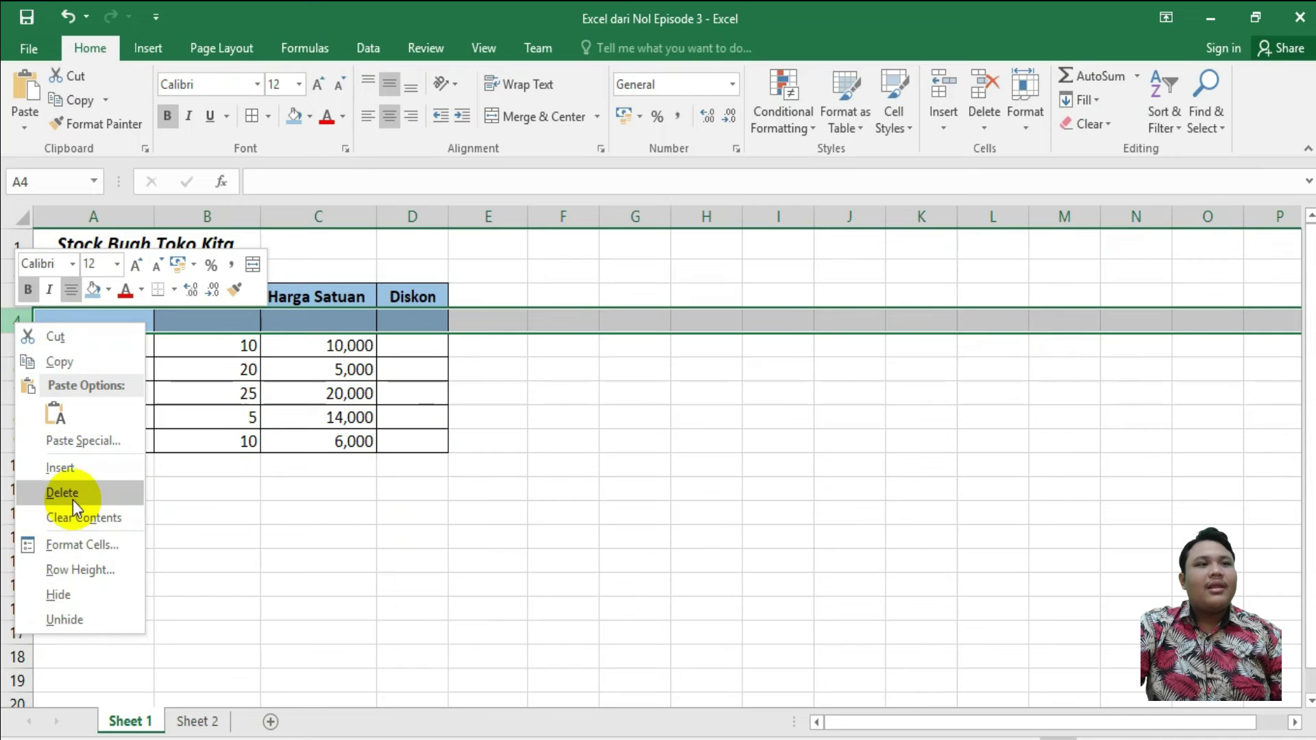
pyautogui.click(71, 493)
pyautogui.click(676, 488)
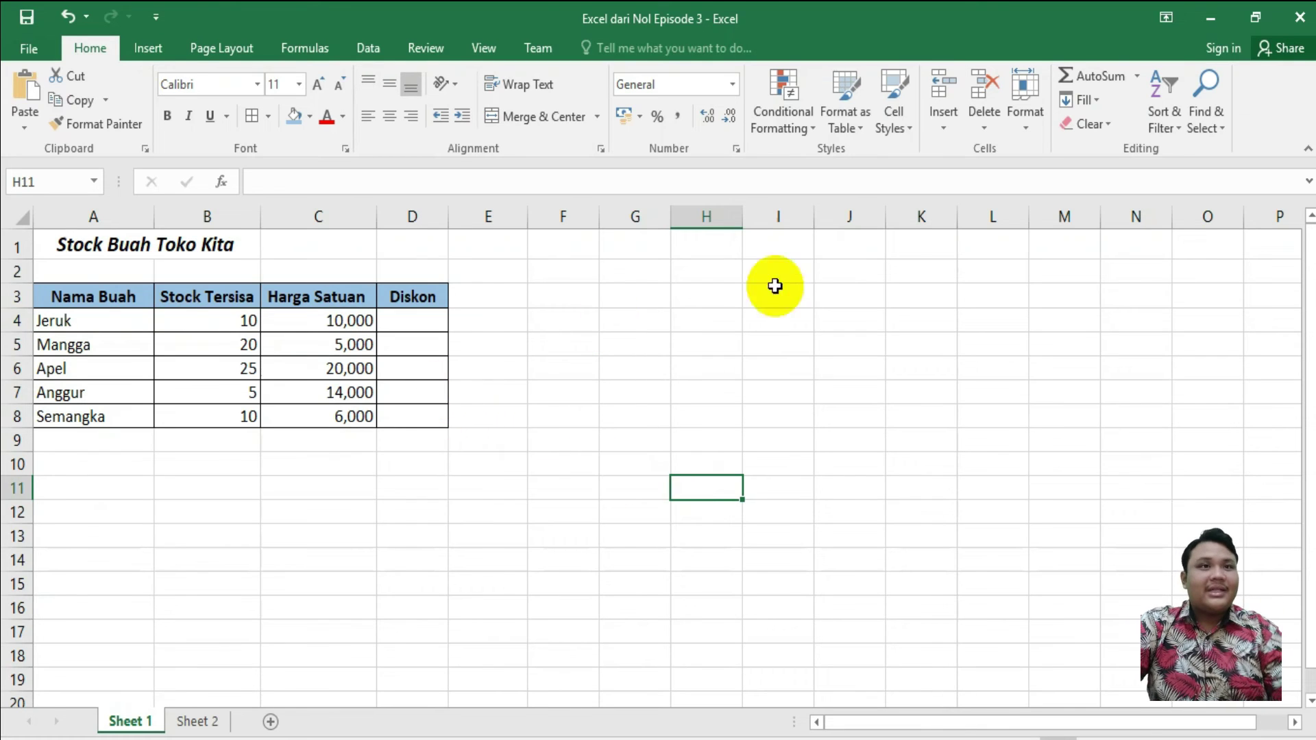
pyautogui.moveTo(781, 319); pyautogui.dragTo(816, 316)
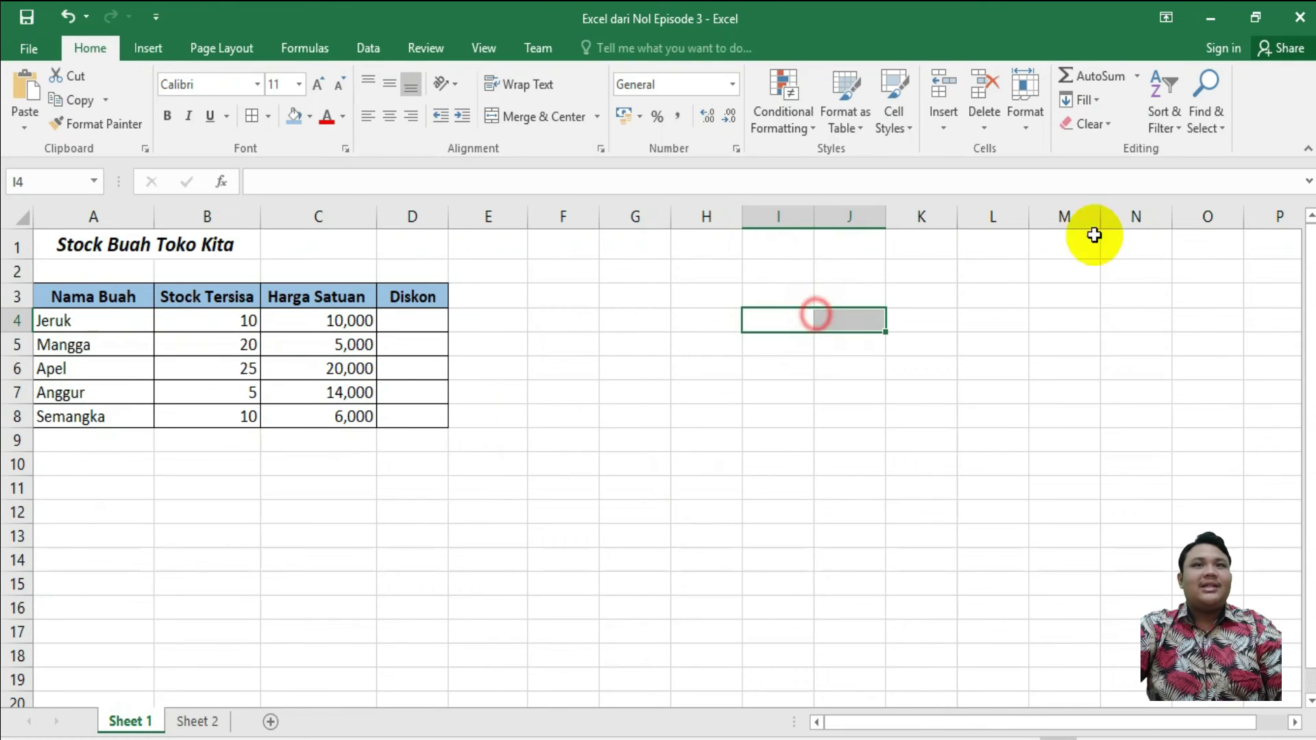
pyautogui.click(1215, 127)
pyautogui.click(1222, 148)
pyautogui.write('APEL')
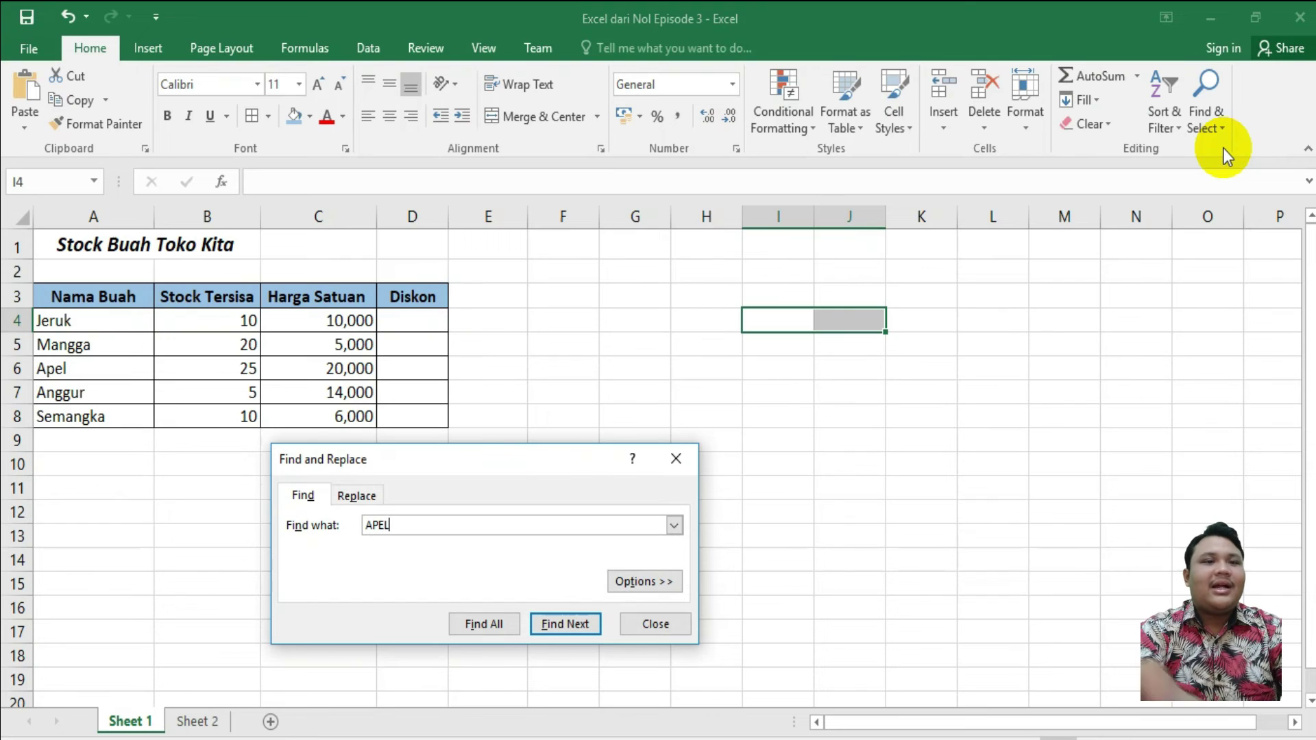
pyautogui.press('BackSpace')
pyautogui.press('BackSpace')
pyautogui.write('Apel')
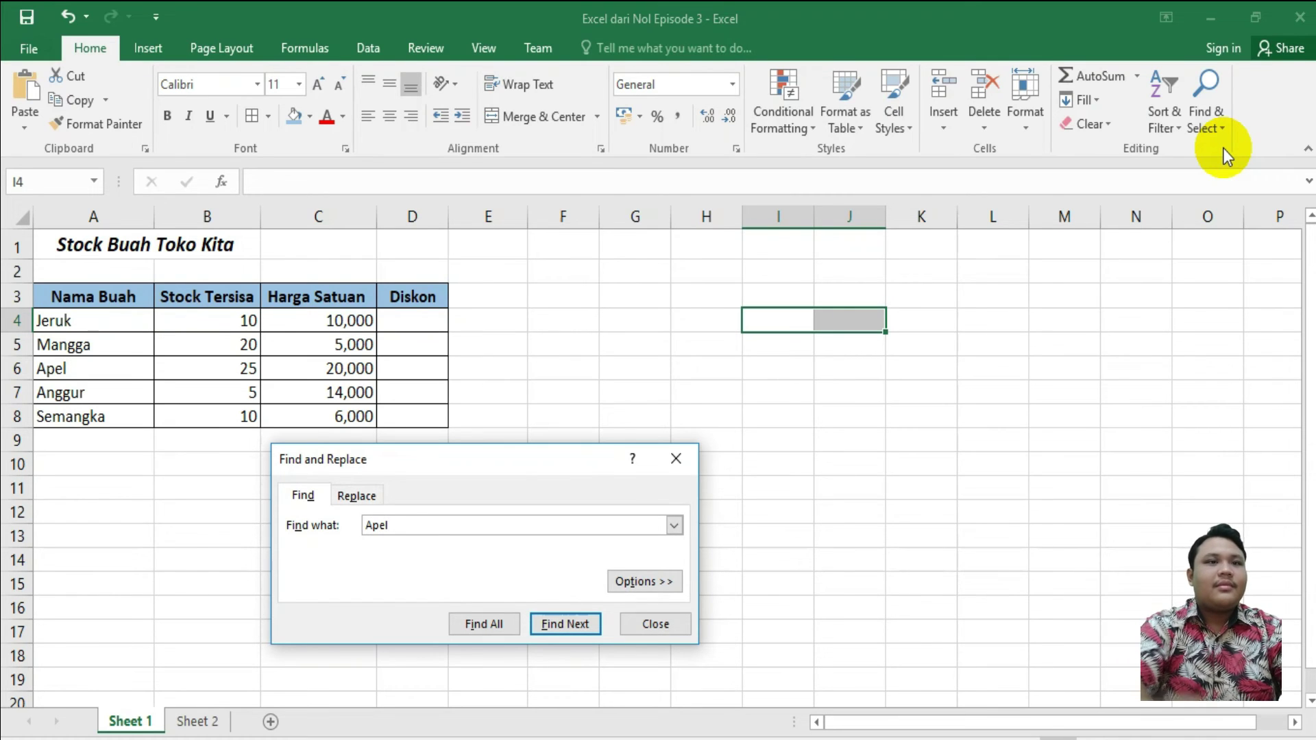
pyautogui.click(554, 628)
pyautogui.click(682, 449)
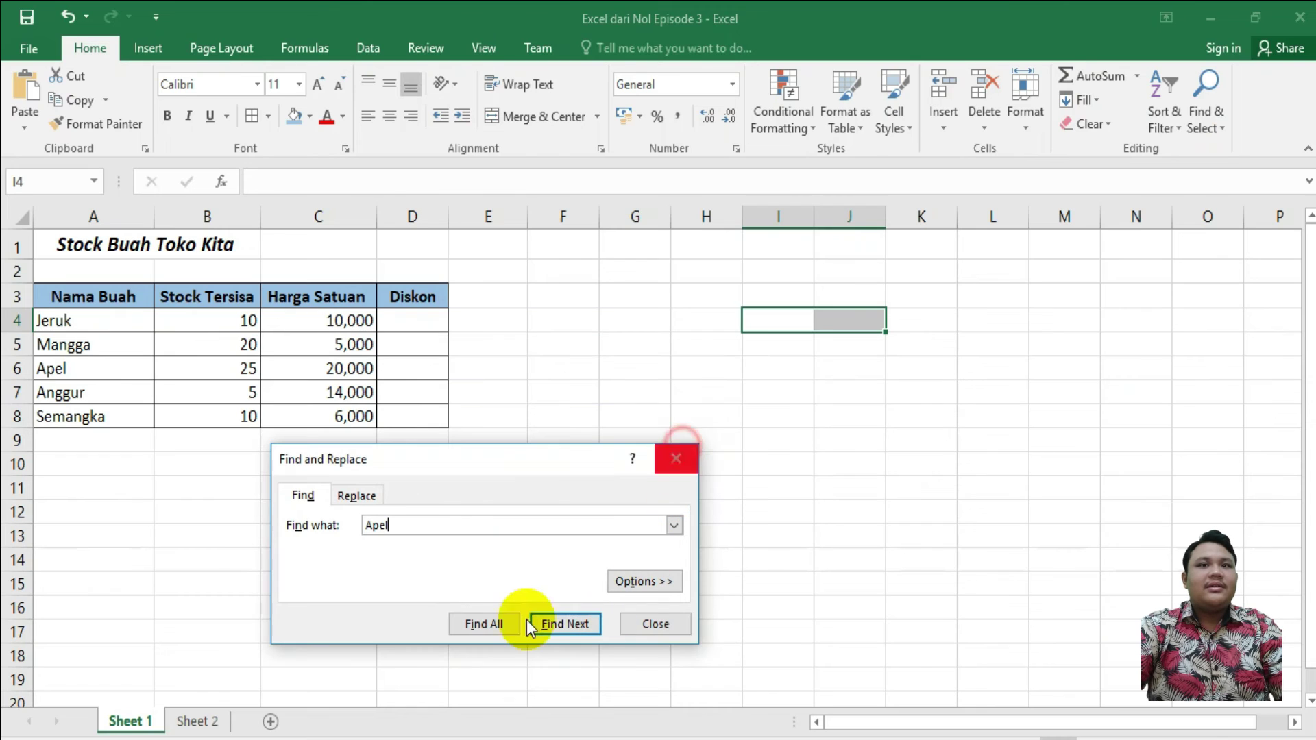
pyautogui.click(479, 620)
pyautogui.click(670, 449)
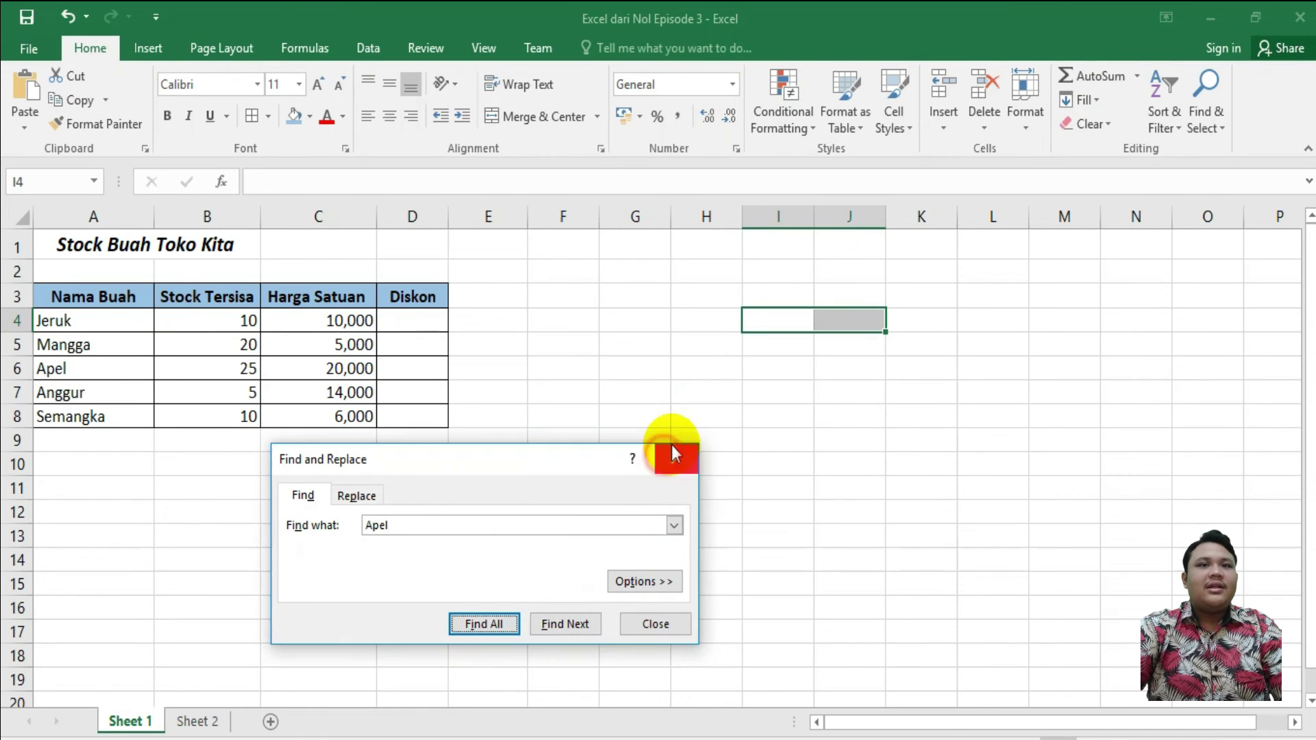
pyautogui.click(643, 625)
# - Select A1:D8, find the Apel cell, and set up replacing Apel with Apple
pyautogui.moveTo(70, 246); pyautogui.dragTo(435, 416)
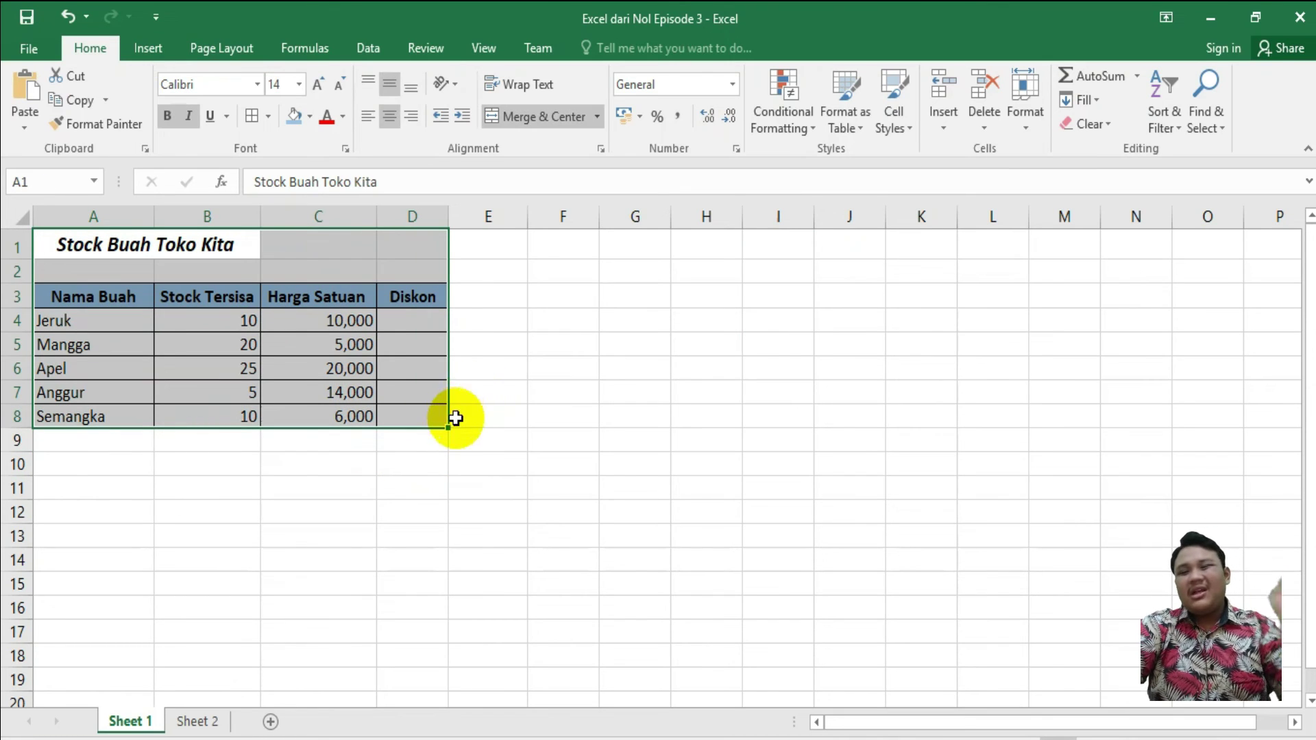
pyautogui.click(1227, 134)
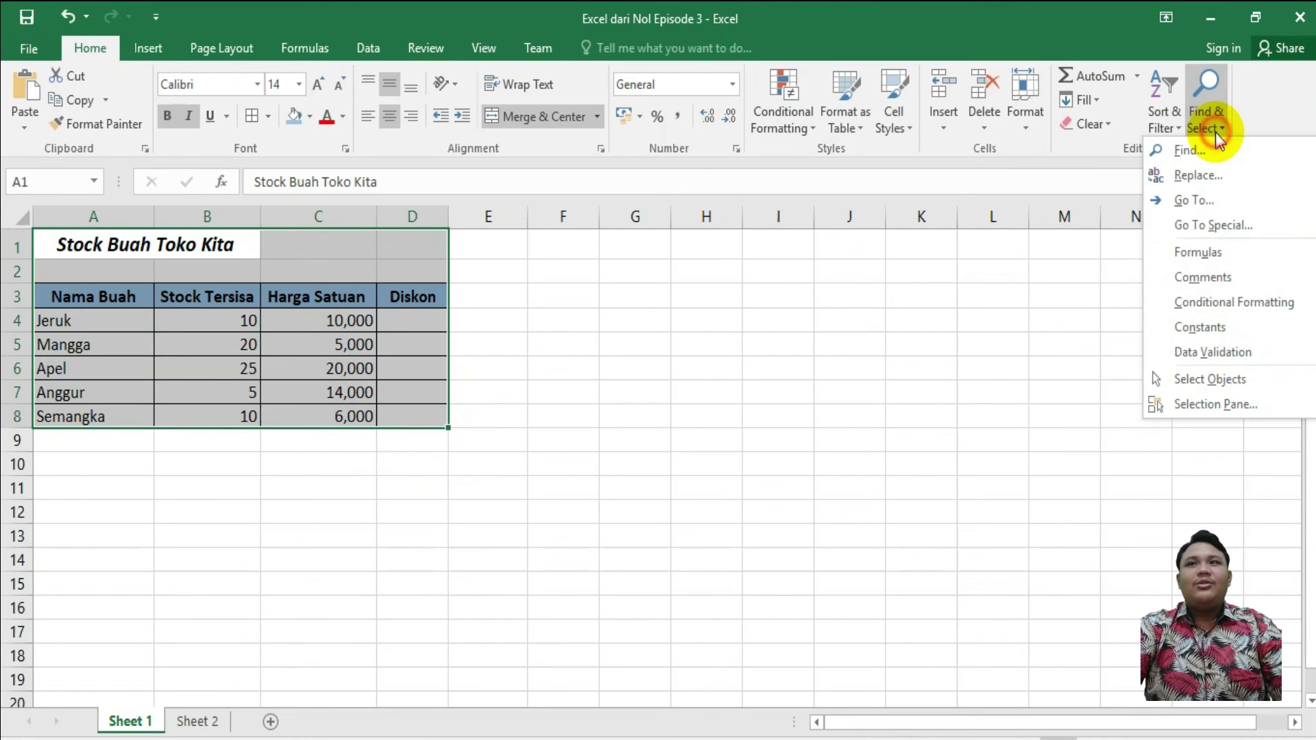
pyautogui.click(1215, 150)
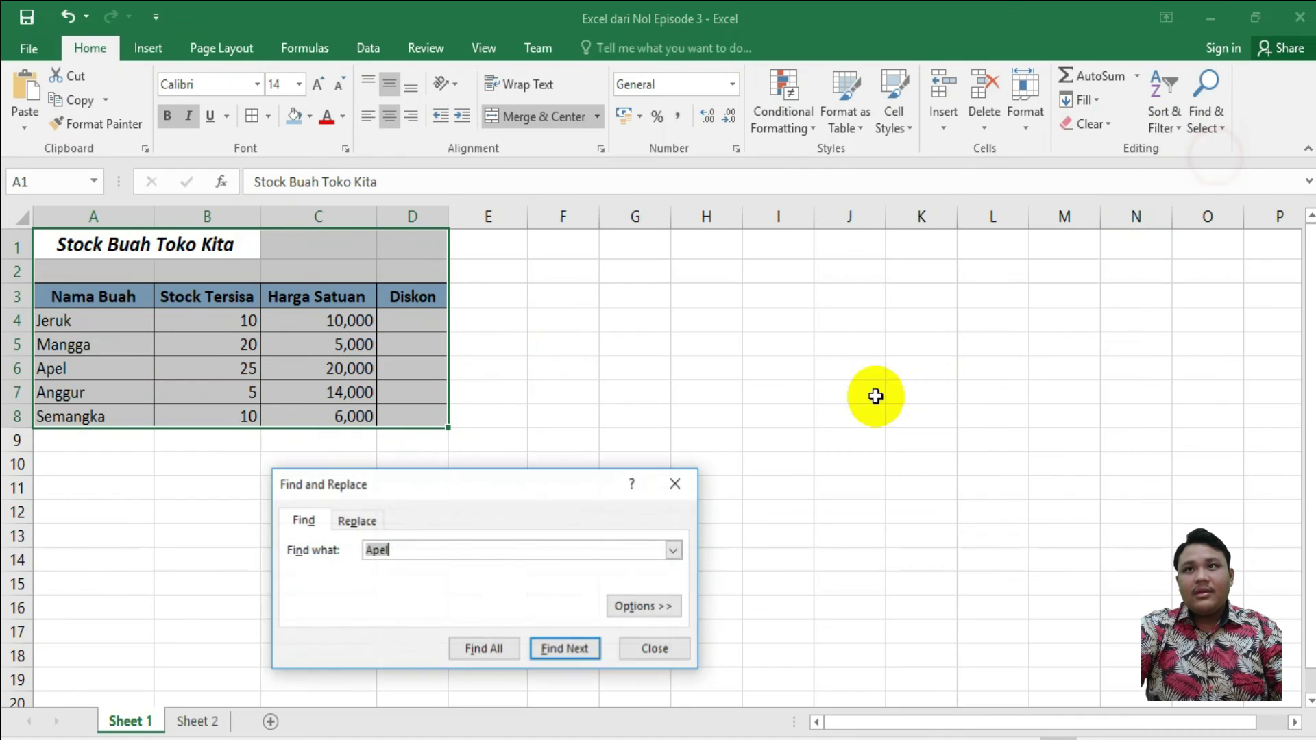
pyautogui.click(553, 652)
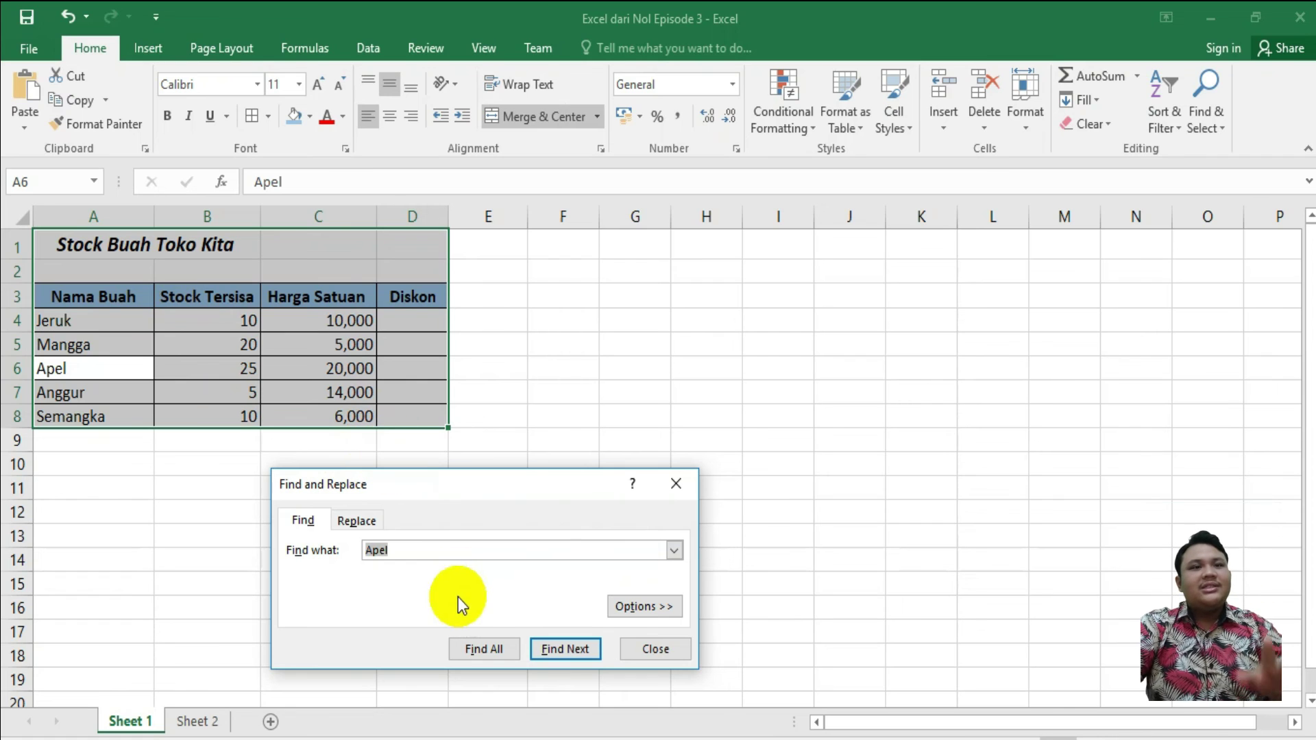
pyautogui.click(367, 521)
pyautogui.write('Apple')
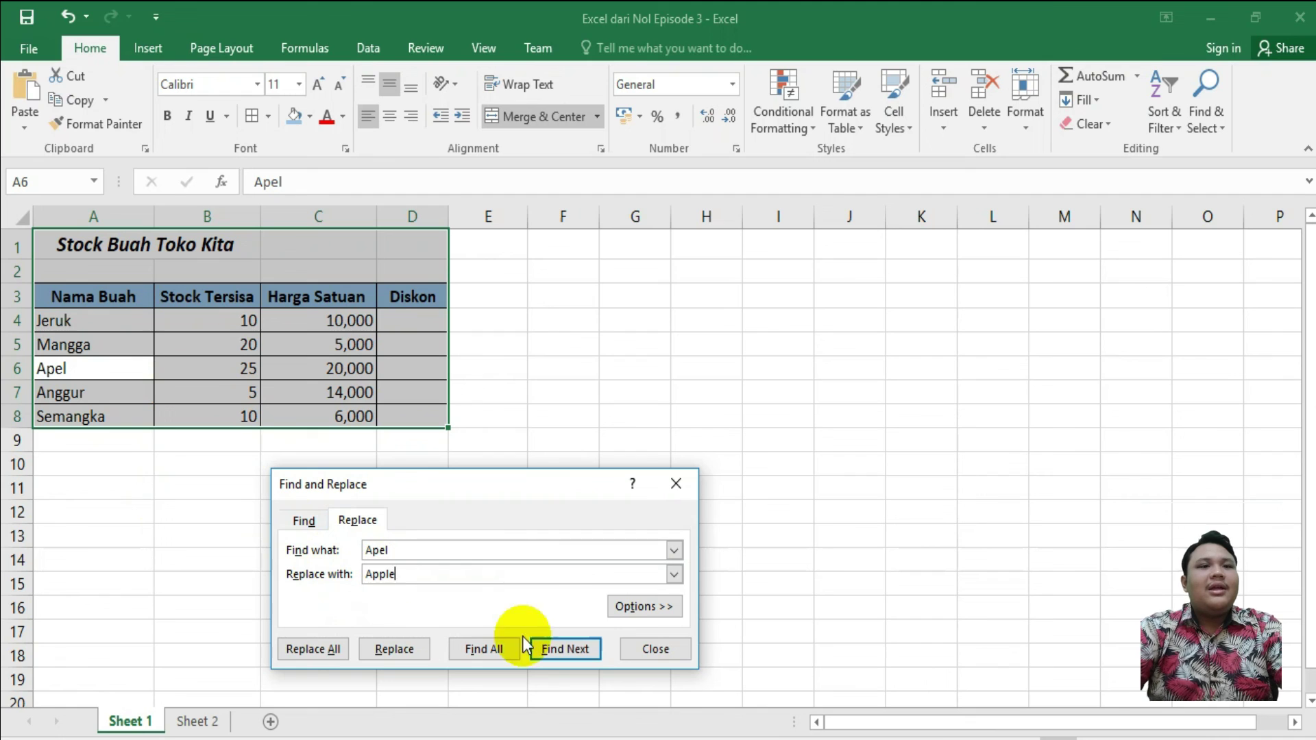
# - Find Apel again, replace it with Apple in A6, and close Find and Replace
pyautogui.click(577, 650)
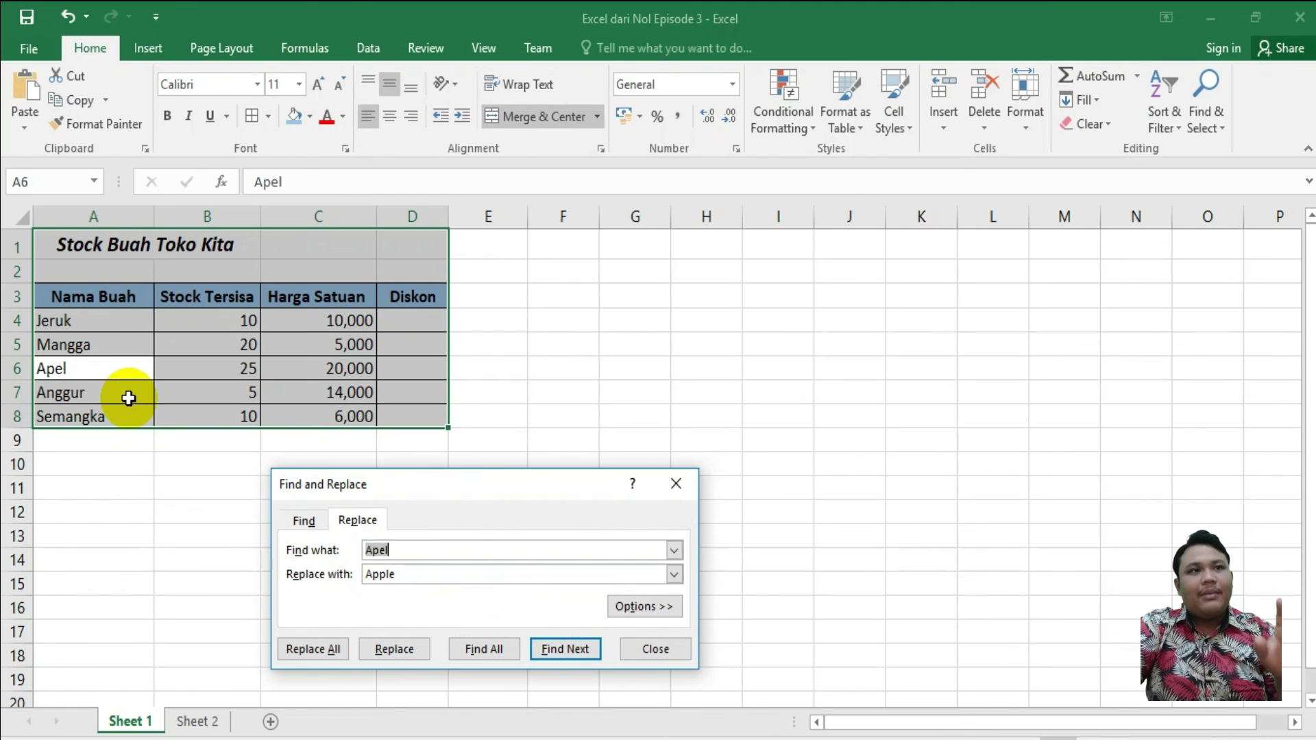
pyautogui.click(428, 575)
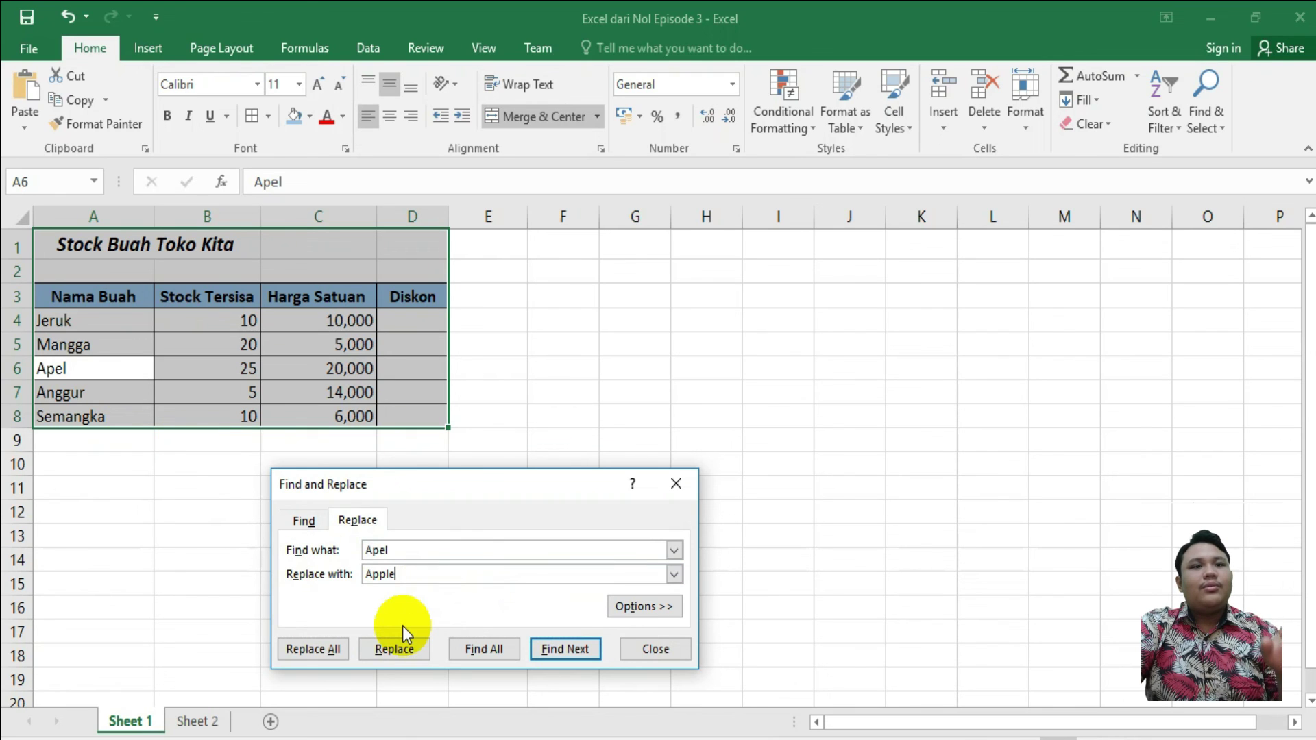
pyautogui.click(391, 649)
pyautogui.click(403, 649)
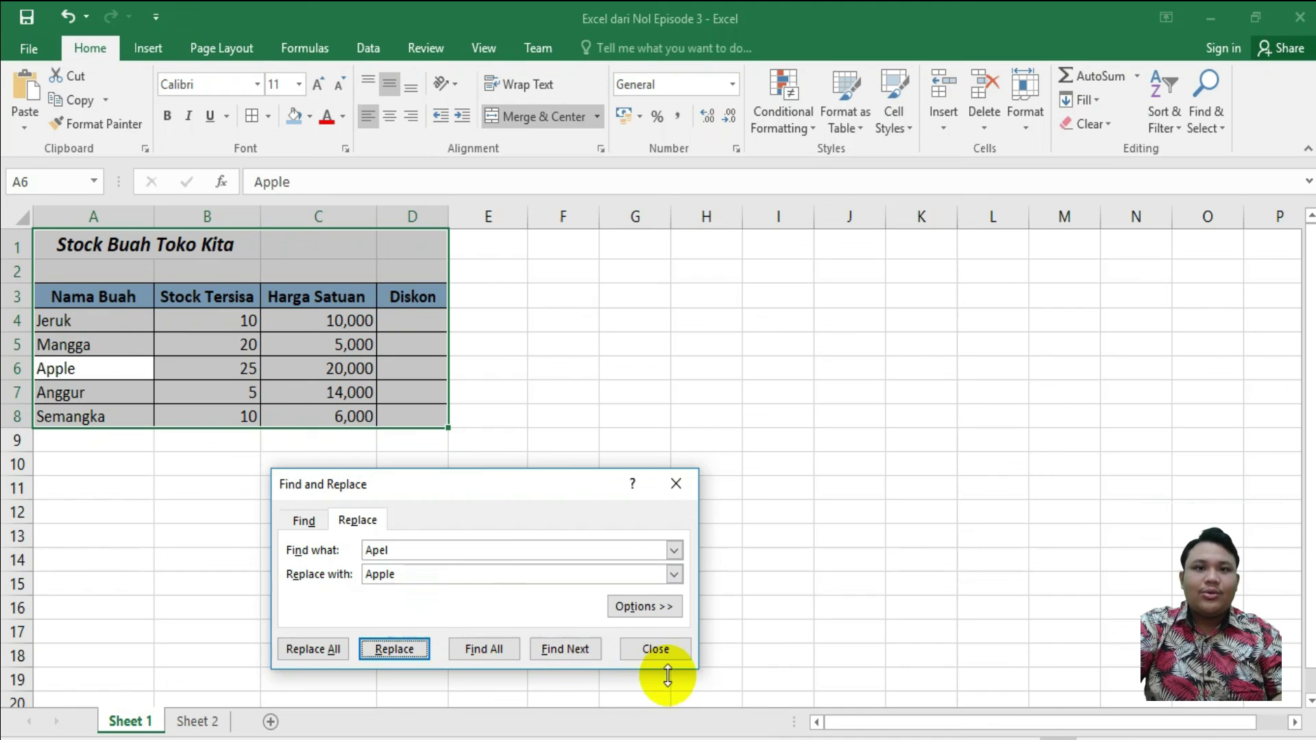
pyautogui.click(655, 648)
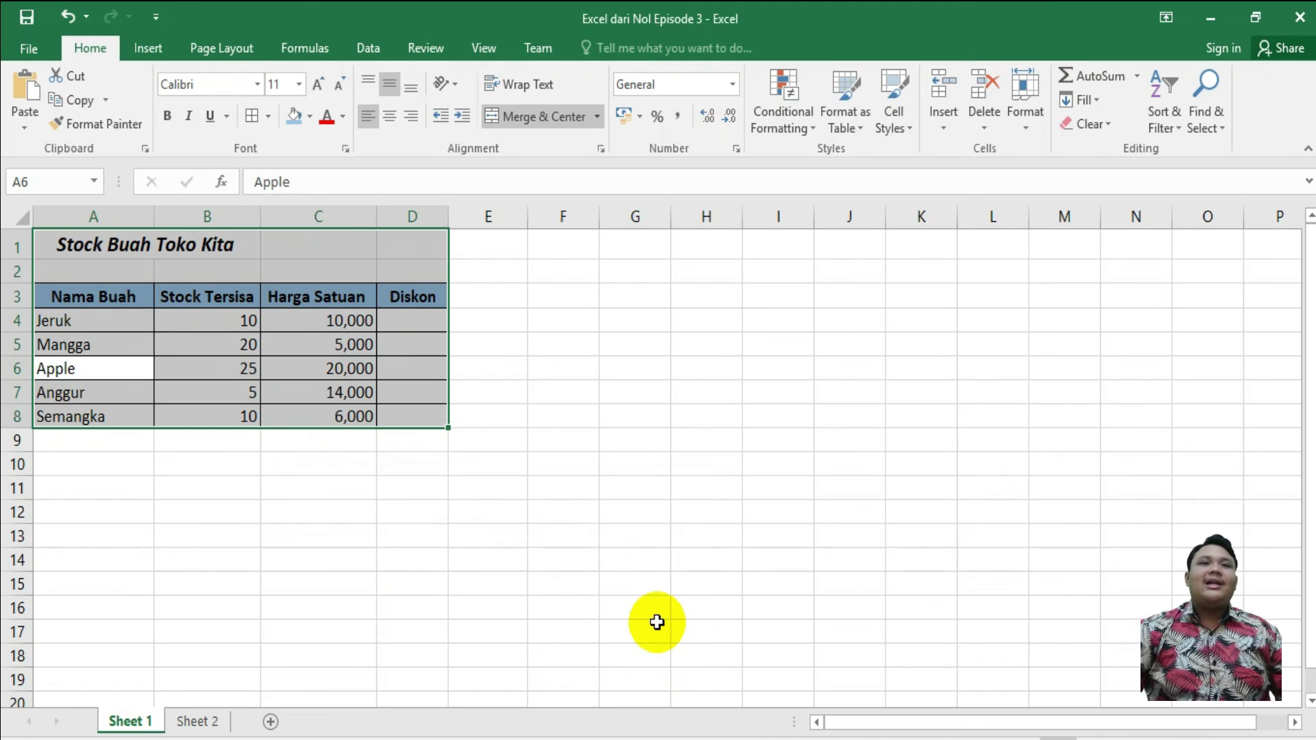